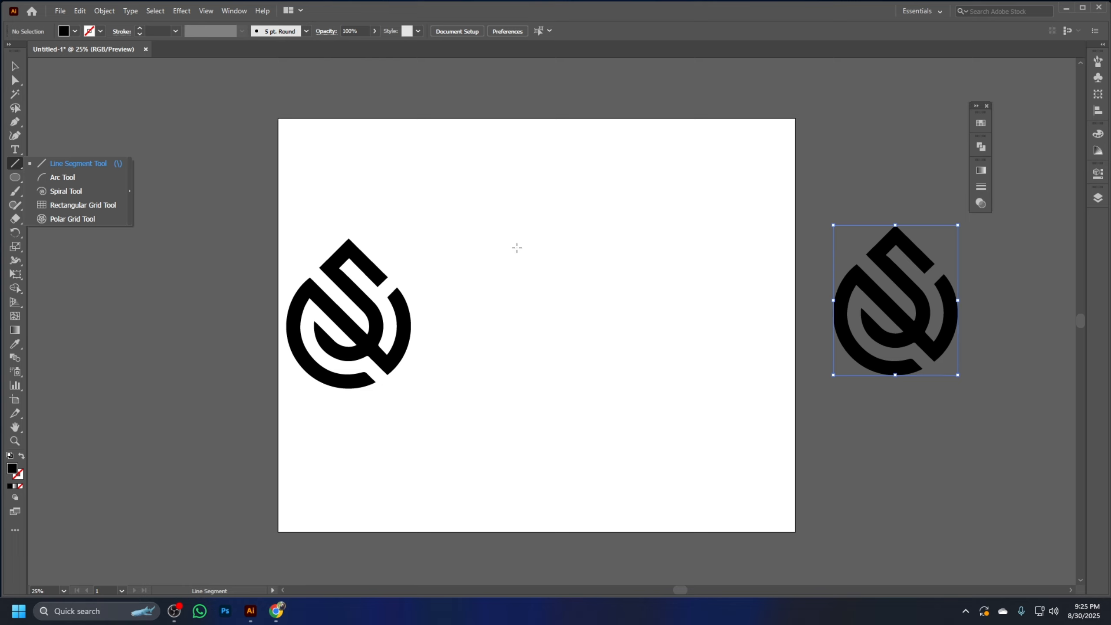
Draw a vertical line about 733 px long near the middle of the artboard with a dark blue stroke and no fill
left_click(99, 166)
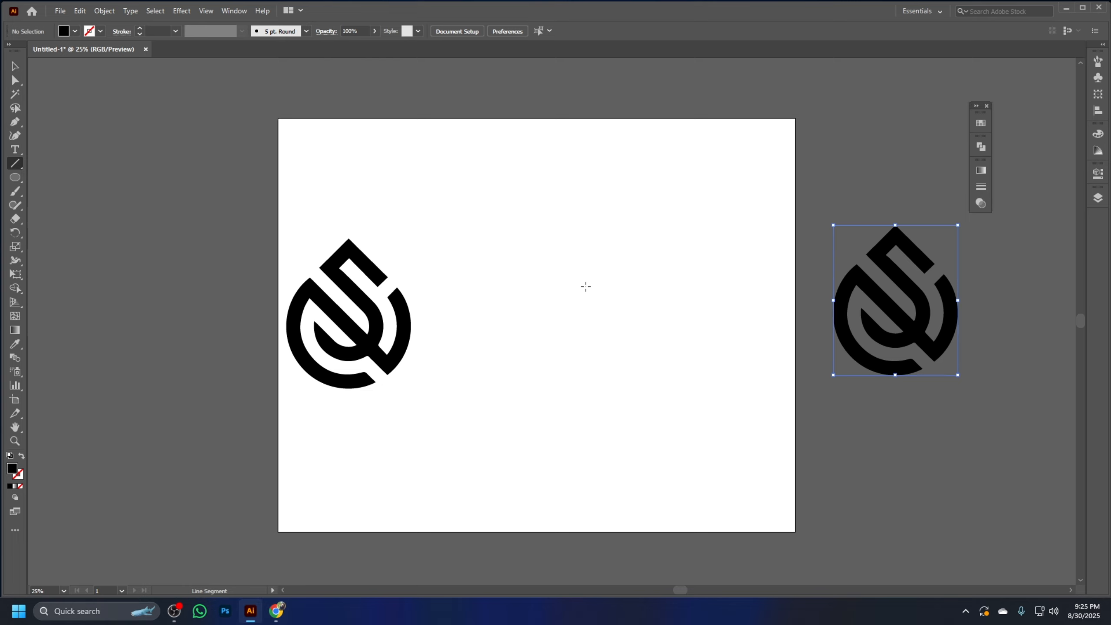
left_click_drag(552, 257, 553, 408)
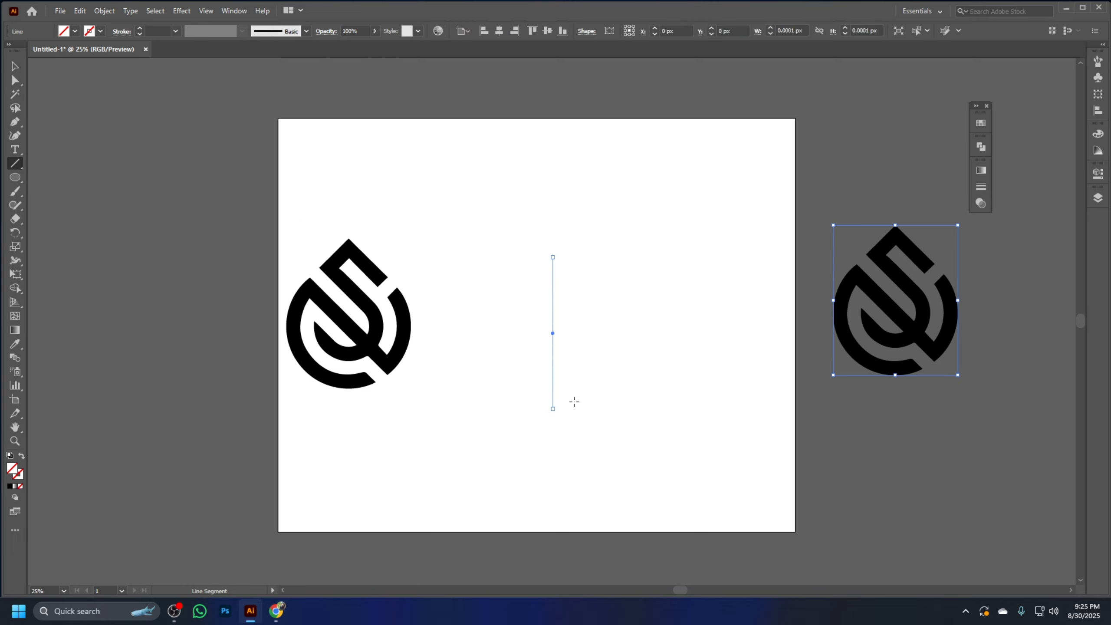
left_click(12, 66)
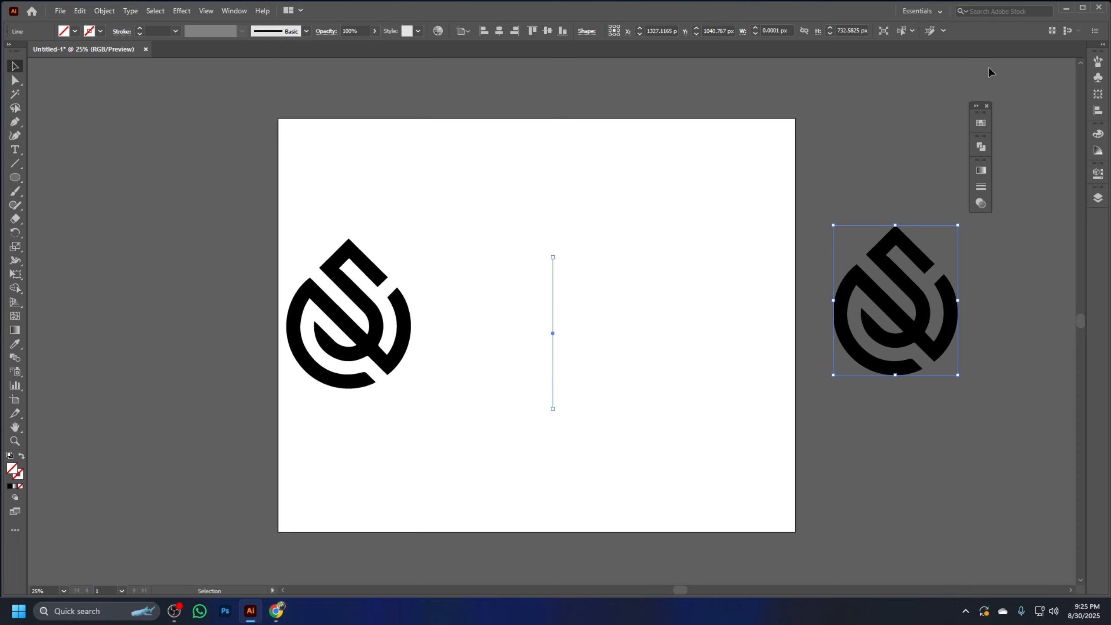
left_click(981, 122)
left_click(900, 155)
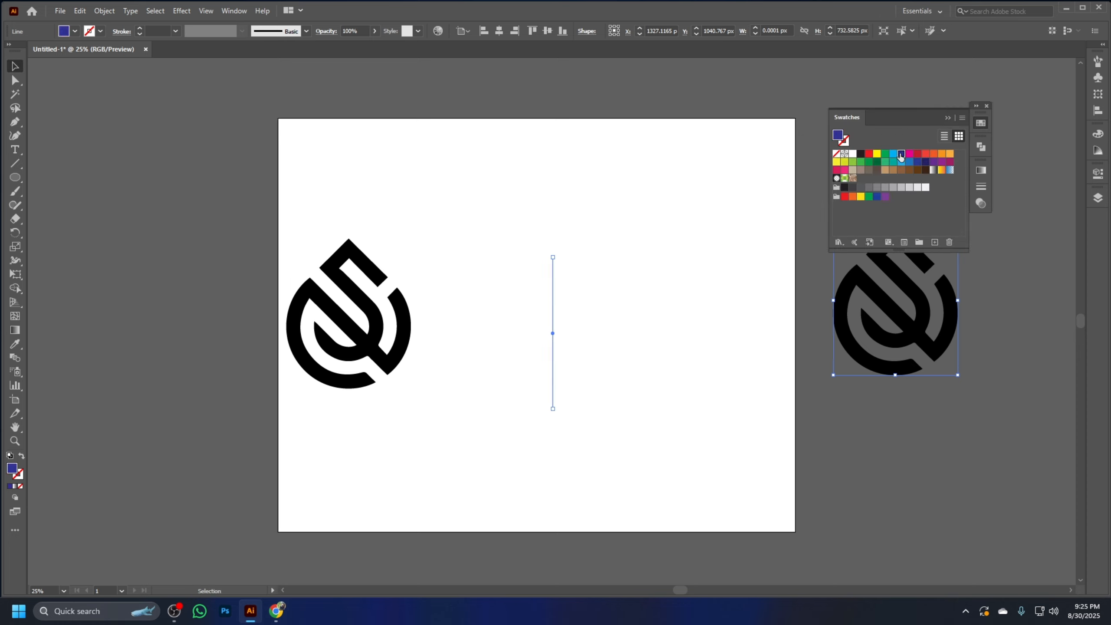
left_click(21, 456)
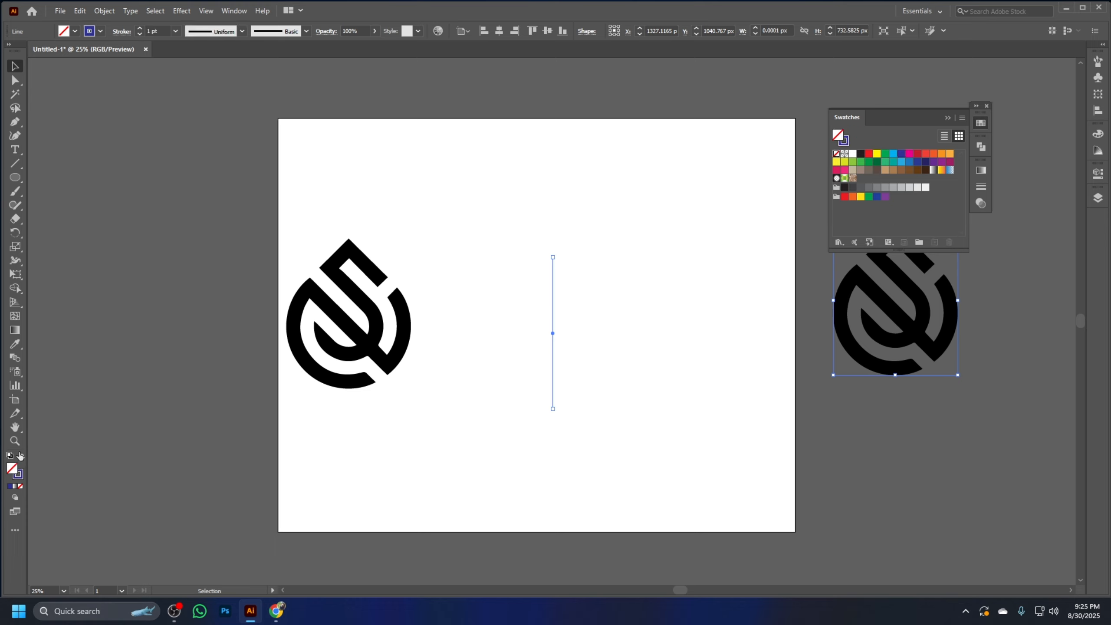
left_click(981, 124)
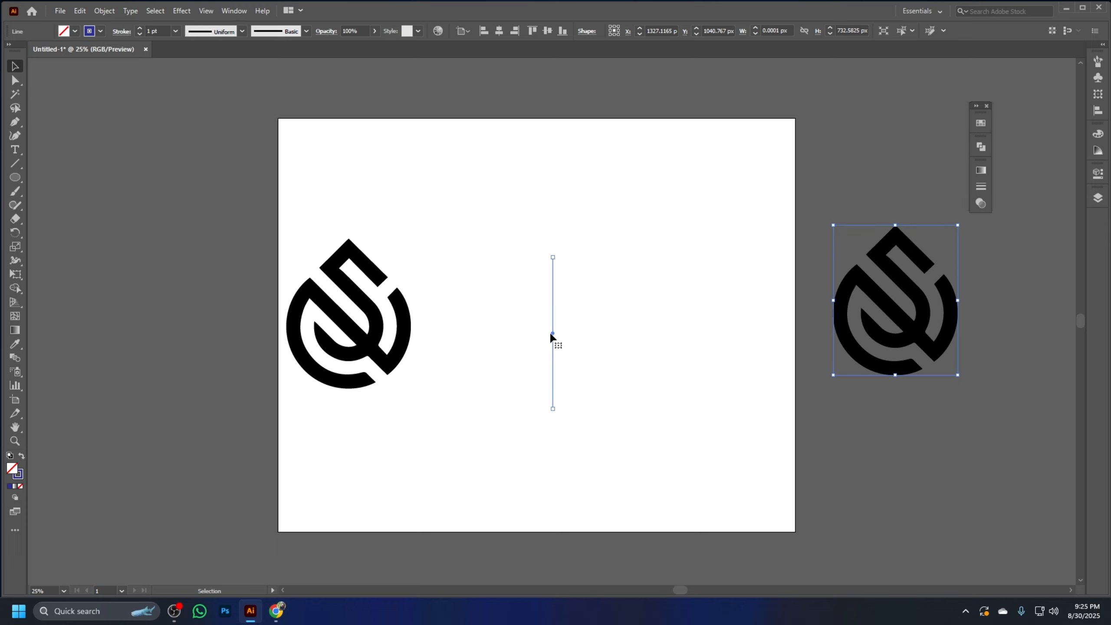
Copy the blue line about 84 px sideways and repeat the copy until there are ten evenly spaced parallel lines
left_click_drag(550, 333, 570, 333)
key("a")
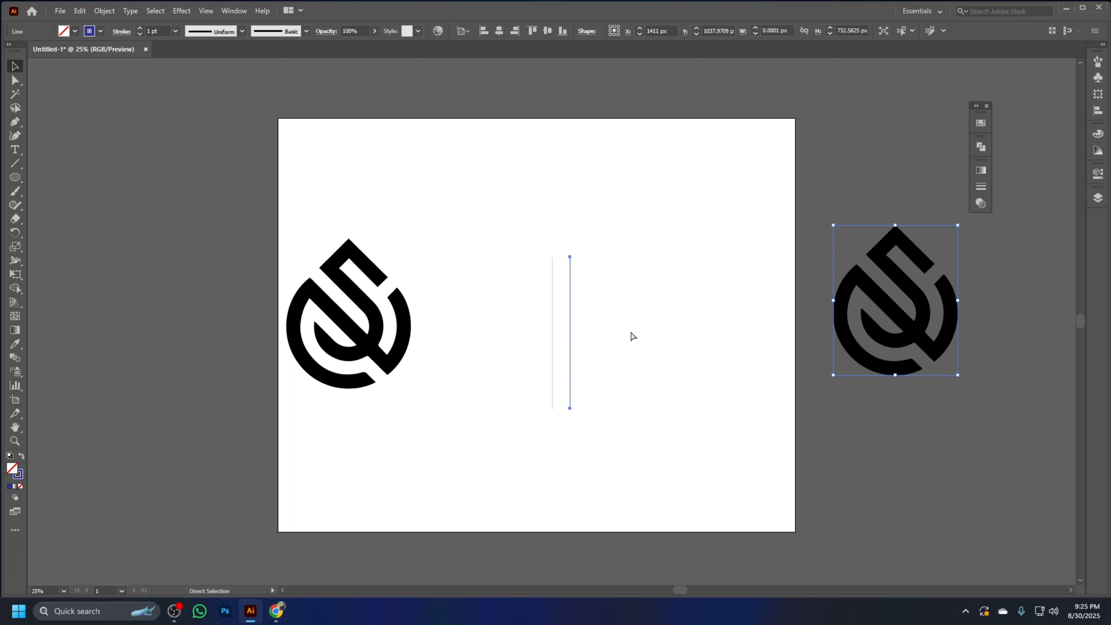
key("ctrl+d")
key("ctrl+d")
key("ctrl+d")
key("ctrl+d")
key("ctrl+d")
key("ctrl+d")
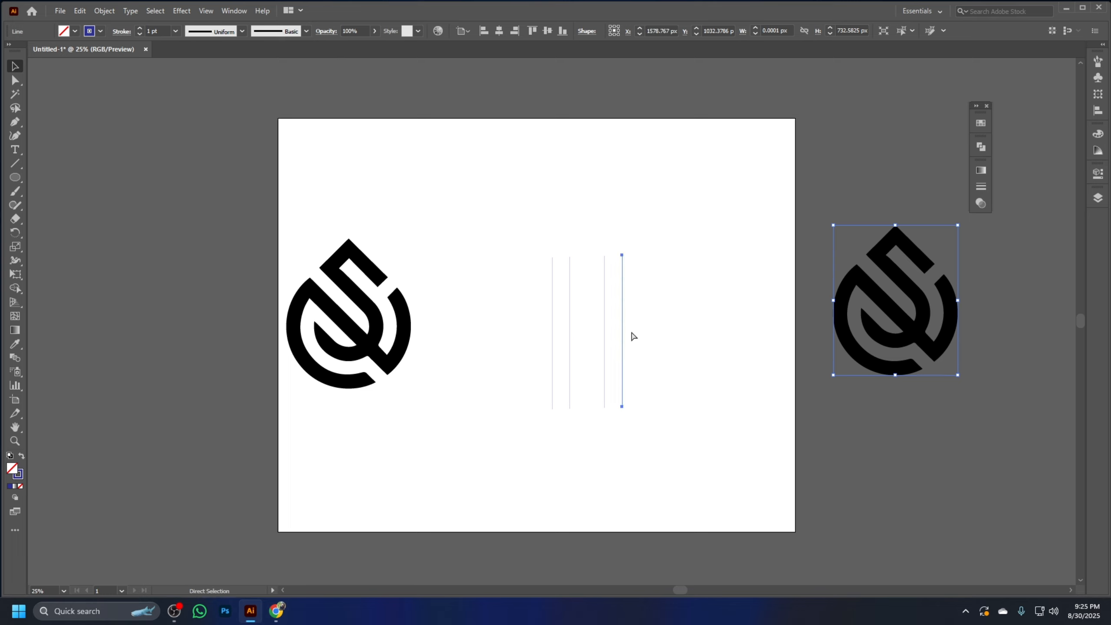
key("ctrl+d")
key("ctrl+d")
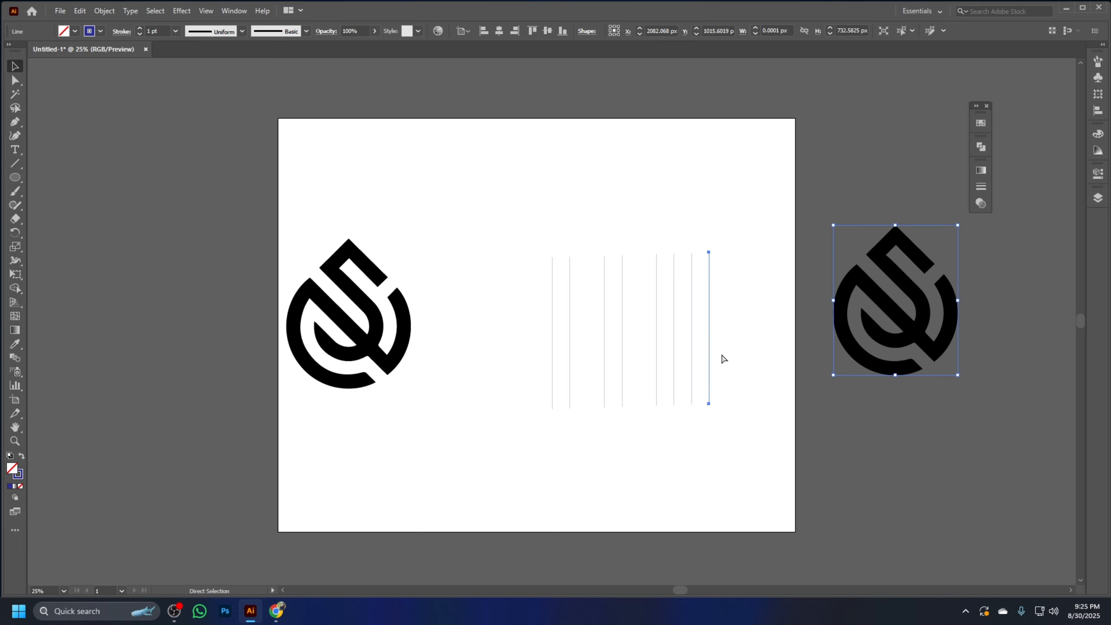
Set the stroke weight of all ten vertical lines to 4 pt
key("v")
left_click_drag(489, 172, 753, 364)
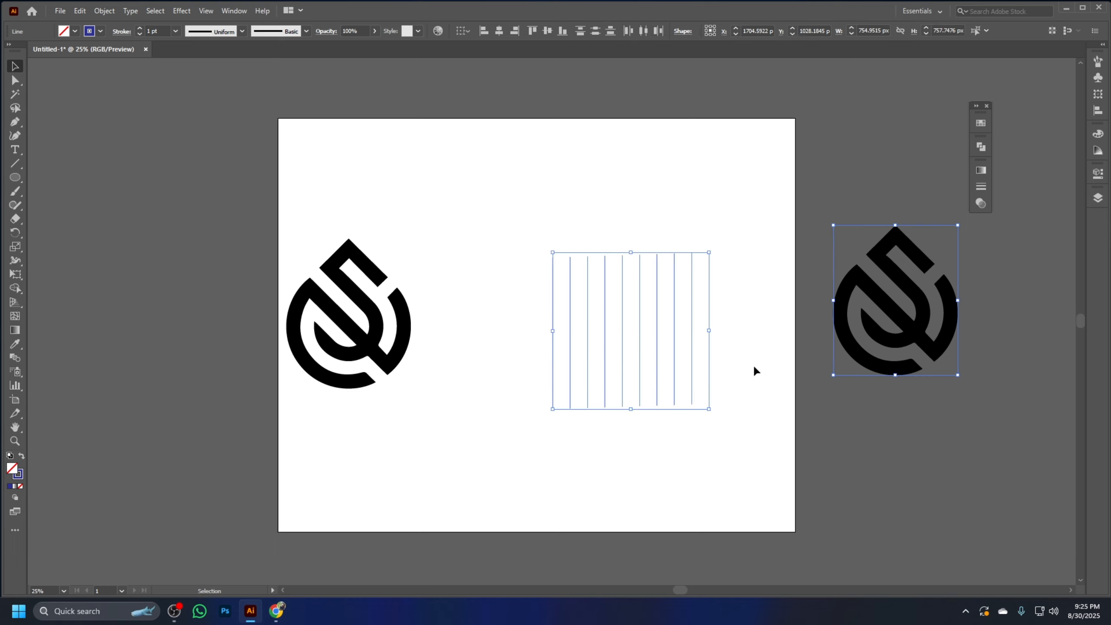
left_click_drag(761, 454, 683, 387)
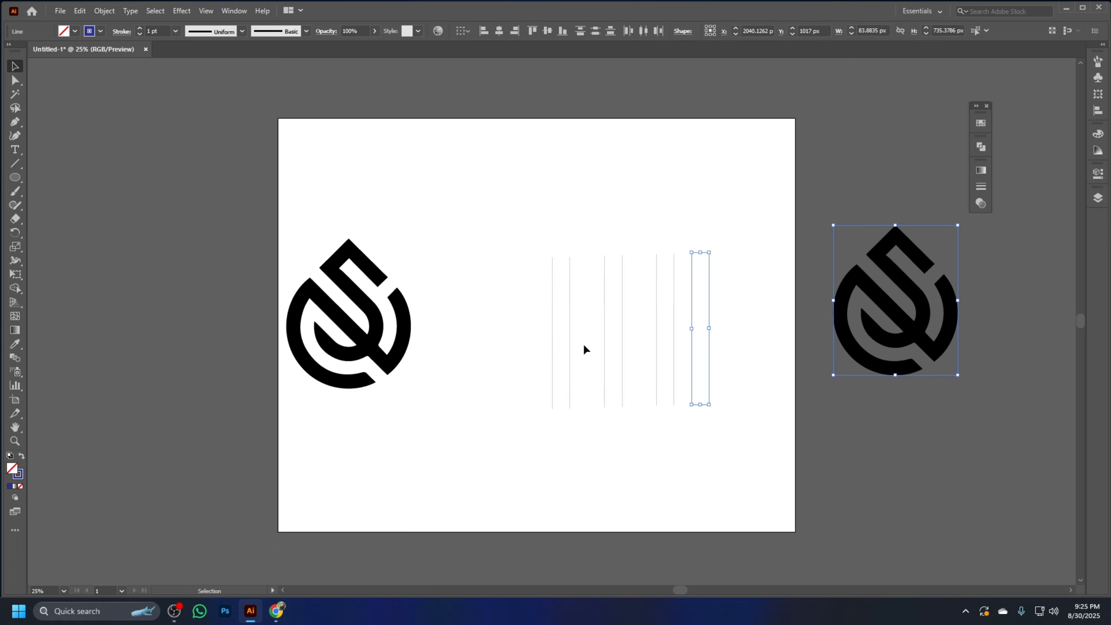
left_click_drag(574, 243, 597, 276)
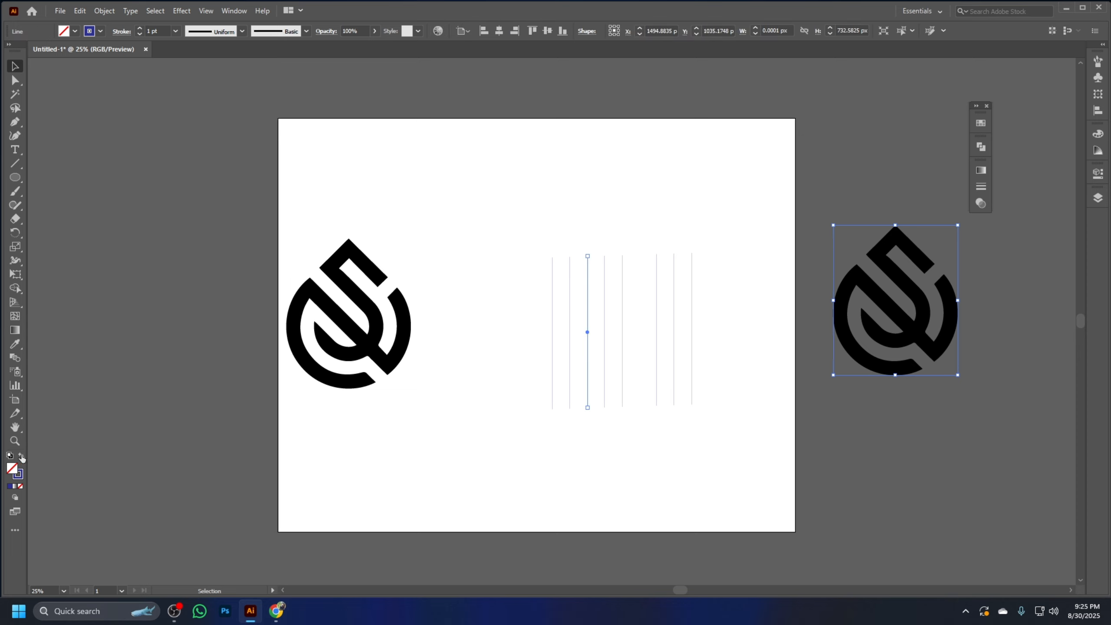
left_click_drag(751, 446, 531, 264)
left_click(140, 28)
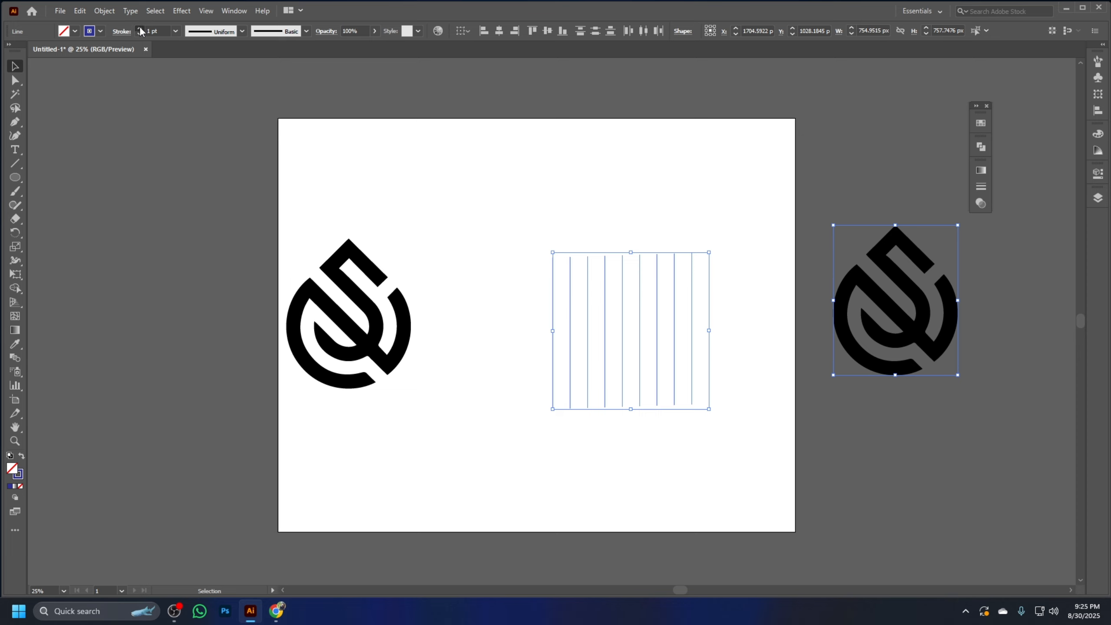
left_click(140, 28)
left_click(140, 28)
Group the ten vertical lines and stretch the group upward to about 998 px high
left_click(581, 190)
left_click_drag(523, 221, 757, 313)
key("a")
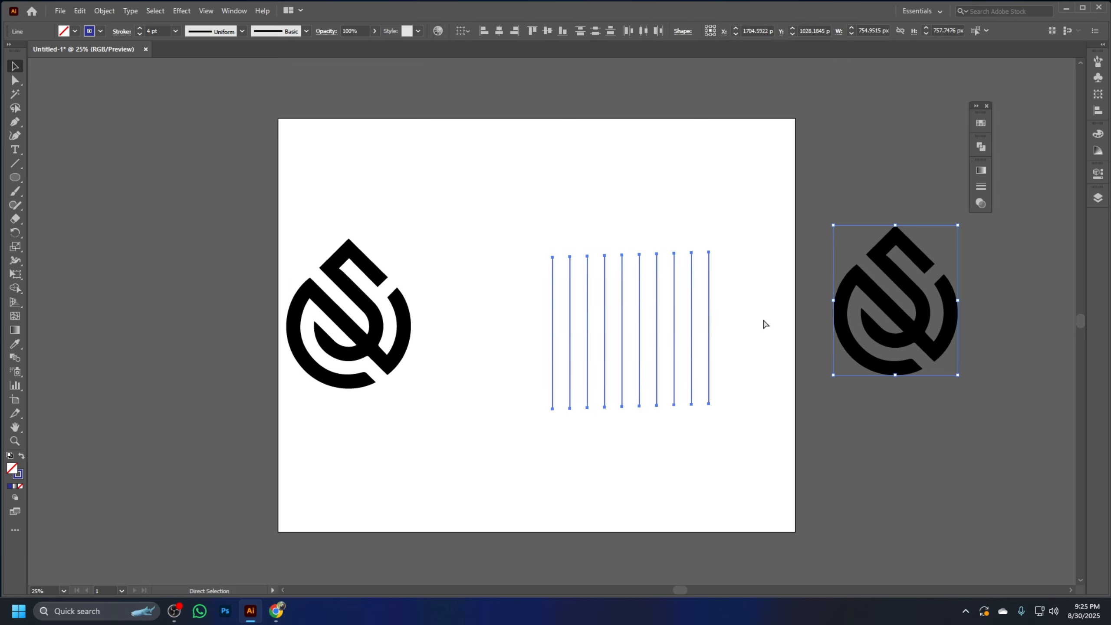
key("v")
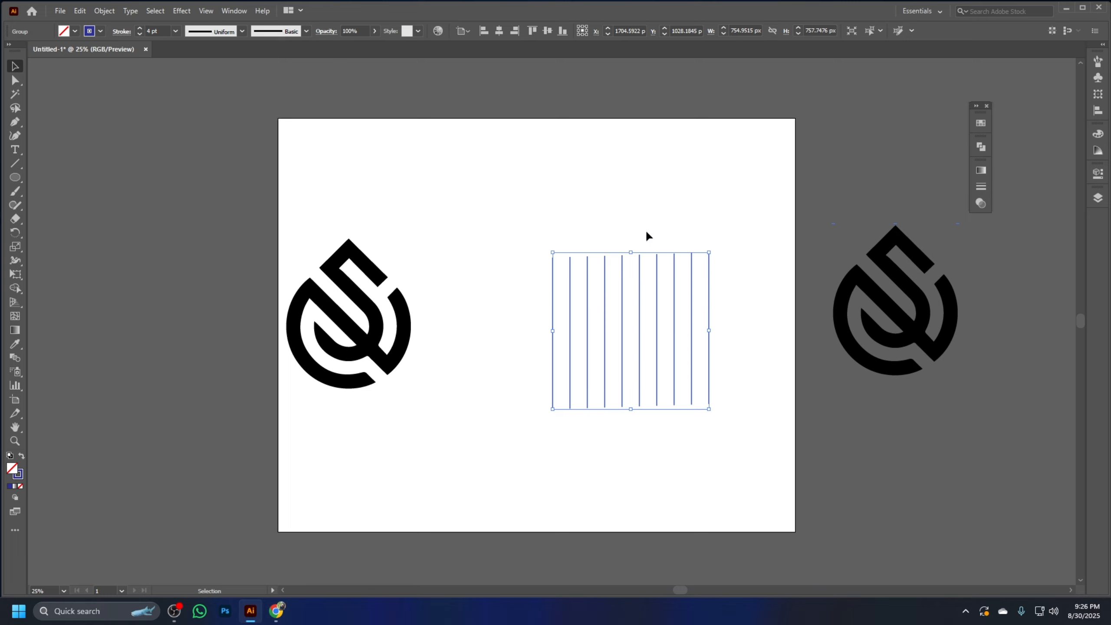
left_click_drag(630, 253, 628, 203)
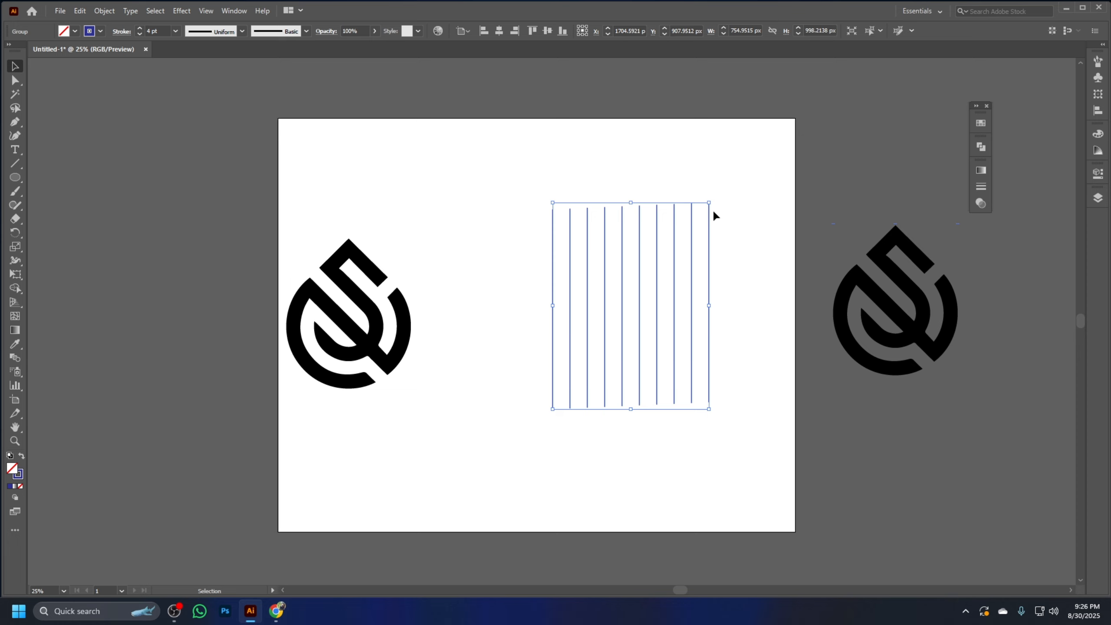
Duplicate the line group, rotate the copy 90 degrees, and move it over the vertical lines to form a grid
left_click_drag(674, 289, 725, 285, "alt")
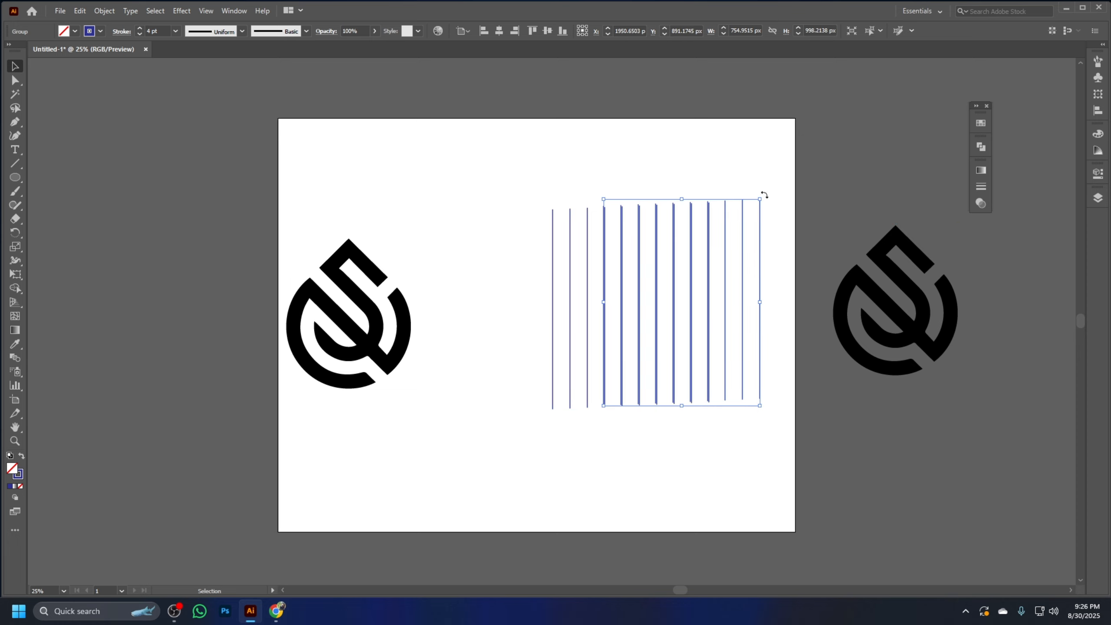
left_click_drag(764, 192, 799, 364)
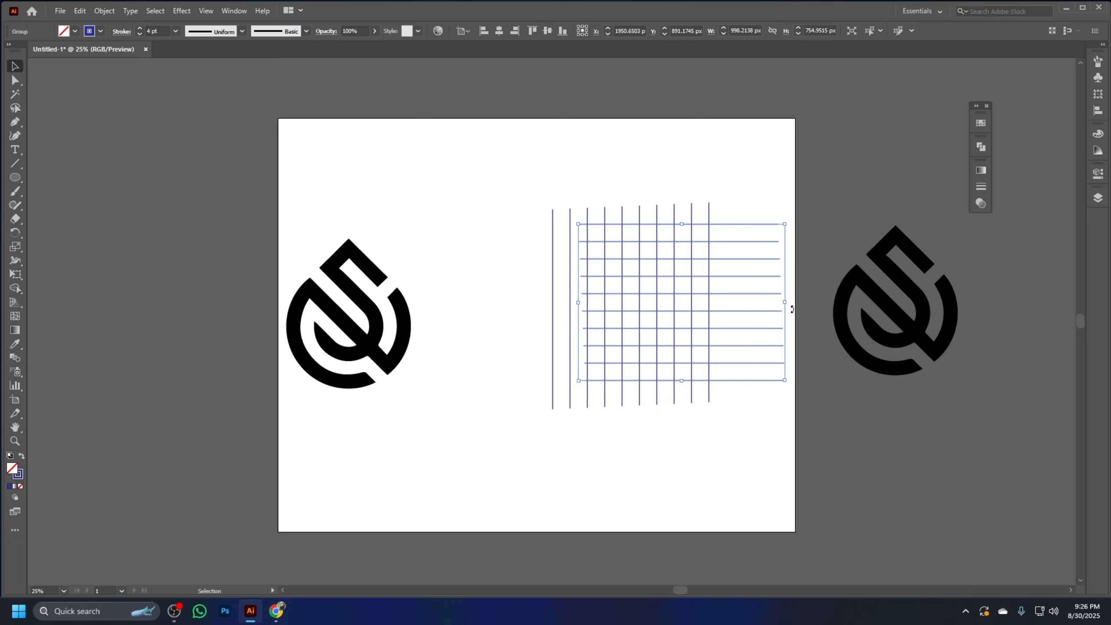
left_click_drag(774, 300, 710, 300)
Align the horizontal and vertical line groups to each other by their horizontal and vertical centers
left_click_drag(776, 464, 577, 186)
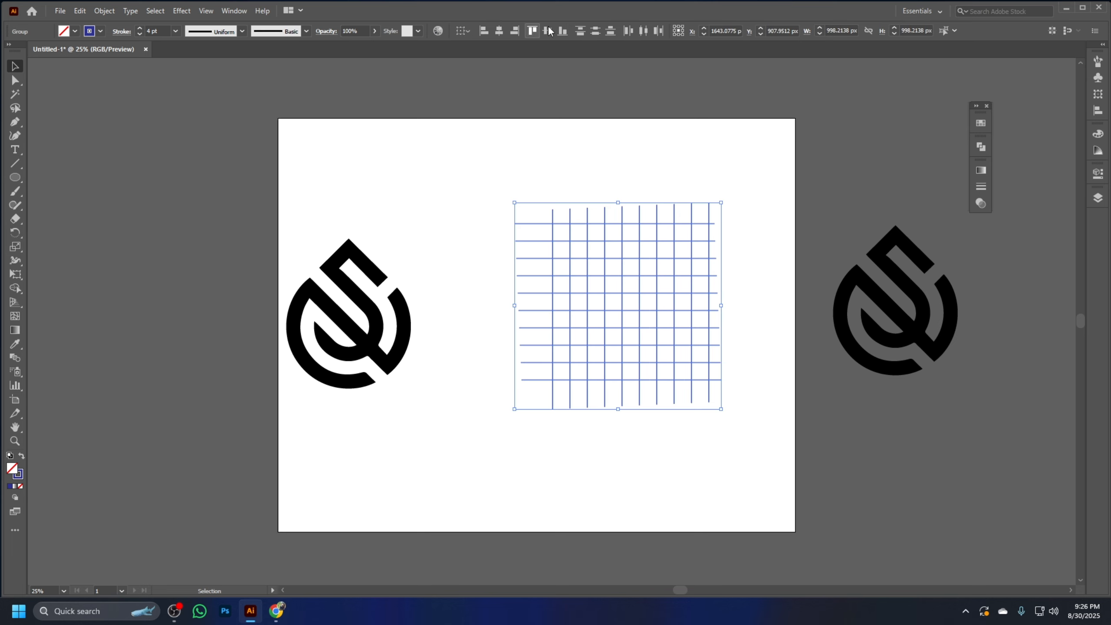
left_click(500, 32)
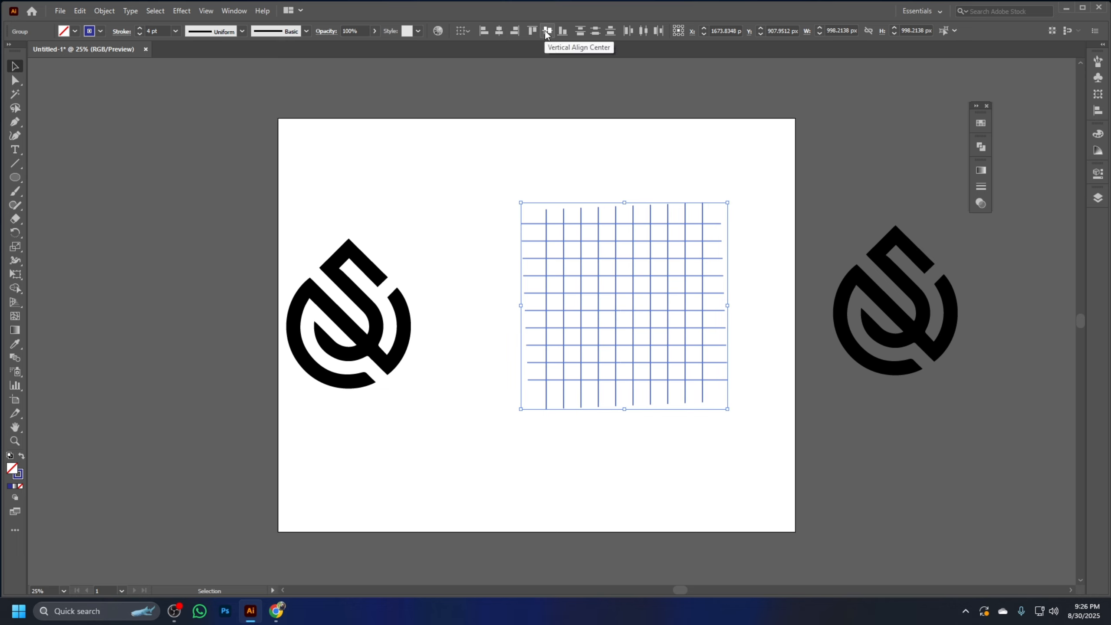
left_click(547, 31)
left_click(738, 450)
Rotate the whole grid 45 degrees into a diamond orientation
left_click_drag(750, 453, 514, 149)
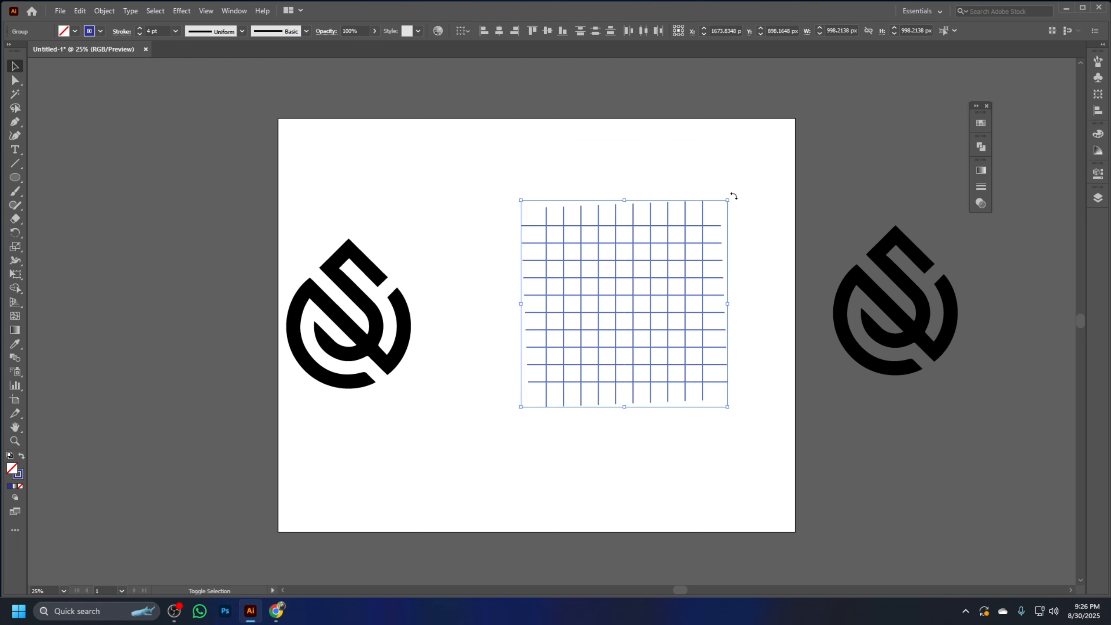
left_click_drag(733, 195, 768, 337)
left_click(706, 465)
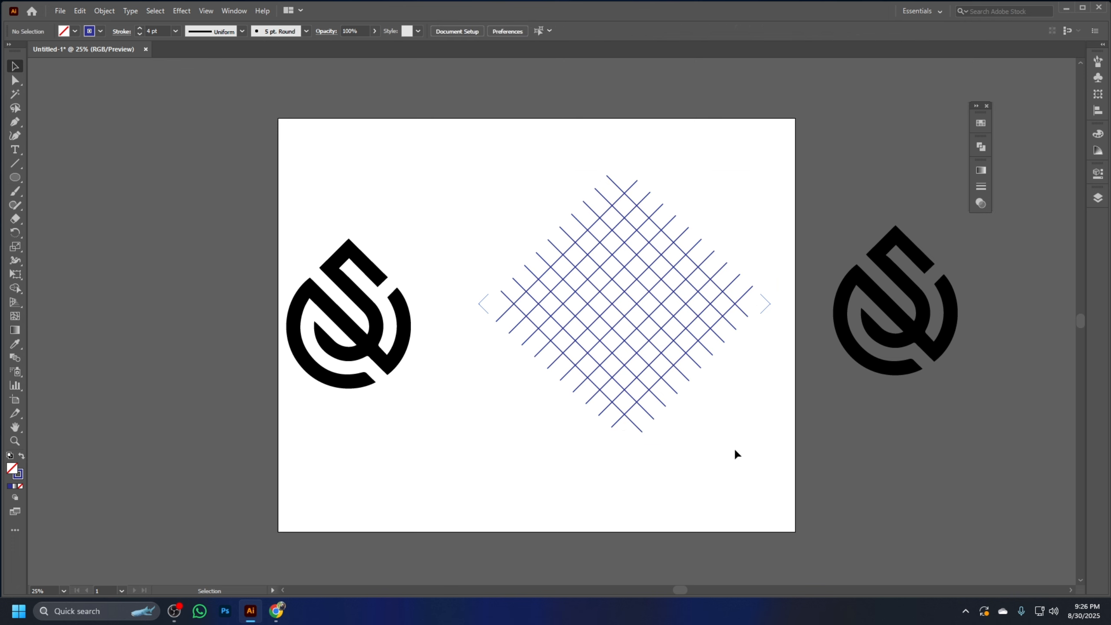
left_click_drag(733, 456, 529, 158)
left_click(717, 470)
Draw a circle about 738 px in diameter over the middle of the diamond grid
left_click(14, 177)
left_click(70, 205)
left_click_drag(622, 297, 652, 373)
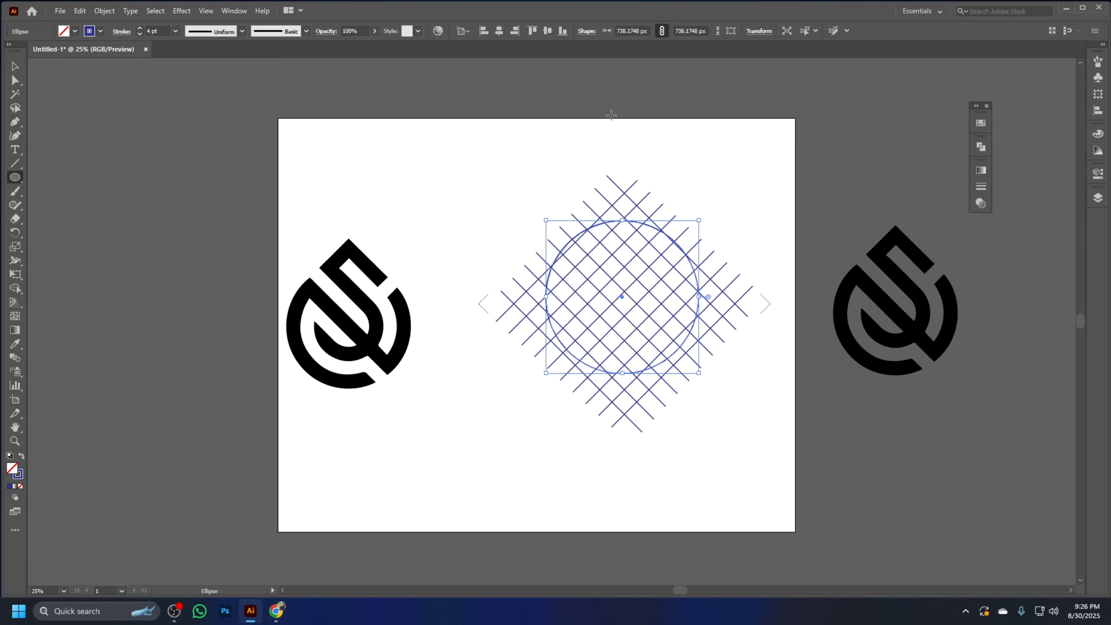
Nudge the circle down and enlarge it to about 759 px so that it is centered on the grid
key("Down")
key("Down")
key("Down")
key("Down")
key("Down")
key("Down")
key("Down")
key("Down")
key("Down")
key("Down")
key("Down")
key("Down")
key("Down")
key("Down")
key("Down")
key("Down")
key("Down")
key("Down")
key("Down")
key("Down")
key("Down")
key("Down")
key("Down")
key("Down")
key("Down")
key("Down")
key("Down")
key("Down")
key("Down")
key("Down")
key("Down")
key("Down")
key("Down")
key("Down")
key("Down")
key("Down")
key("Down")
key("Down")
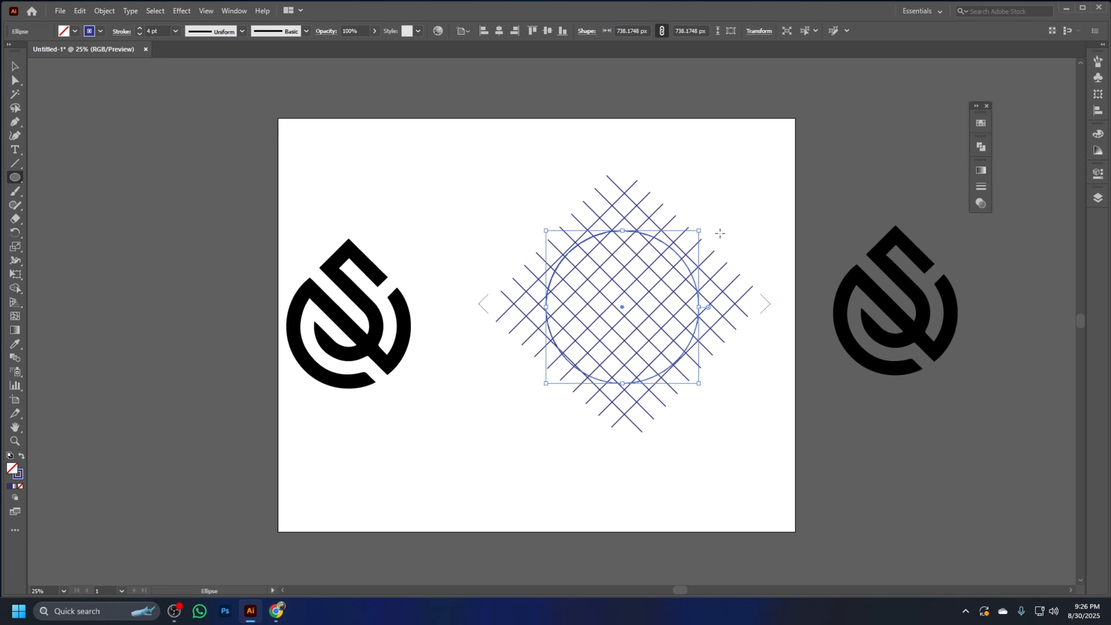
left_click_drag(700, 230, 704, 227)
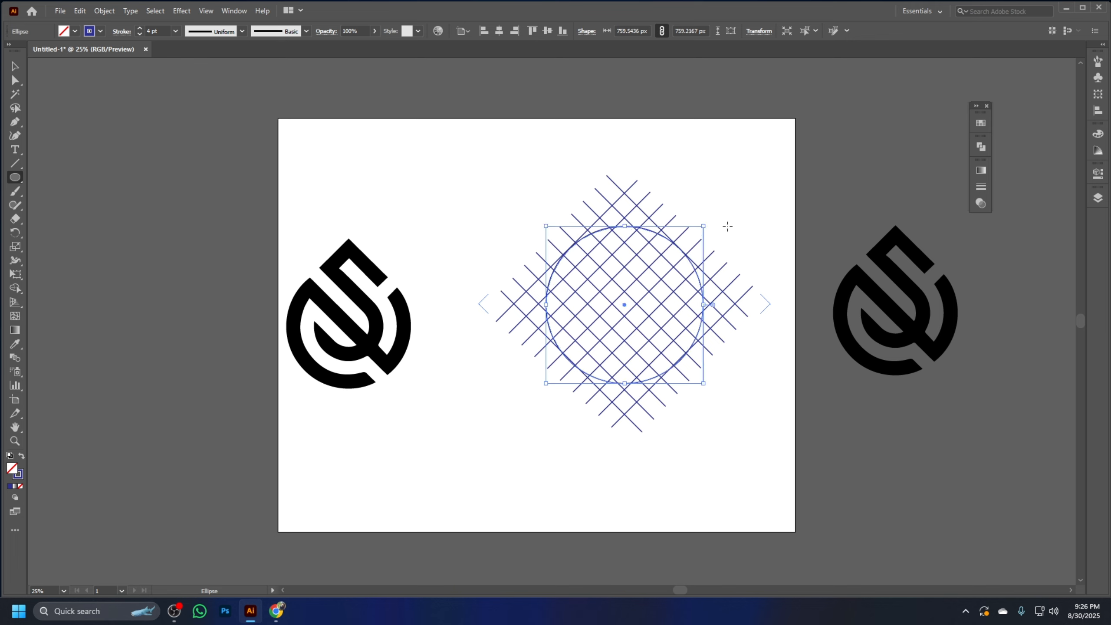
Add four concentric copies of the circle, scaled down to about 577, 410, 247 and 89 px in diameter
left_click(15, 66)
key("a")
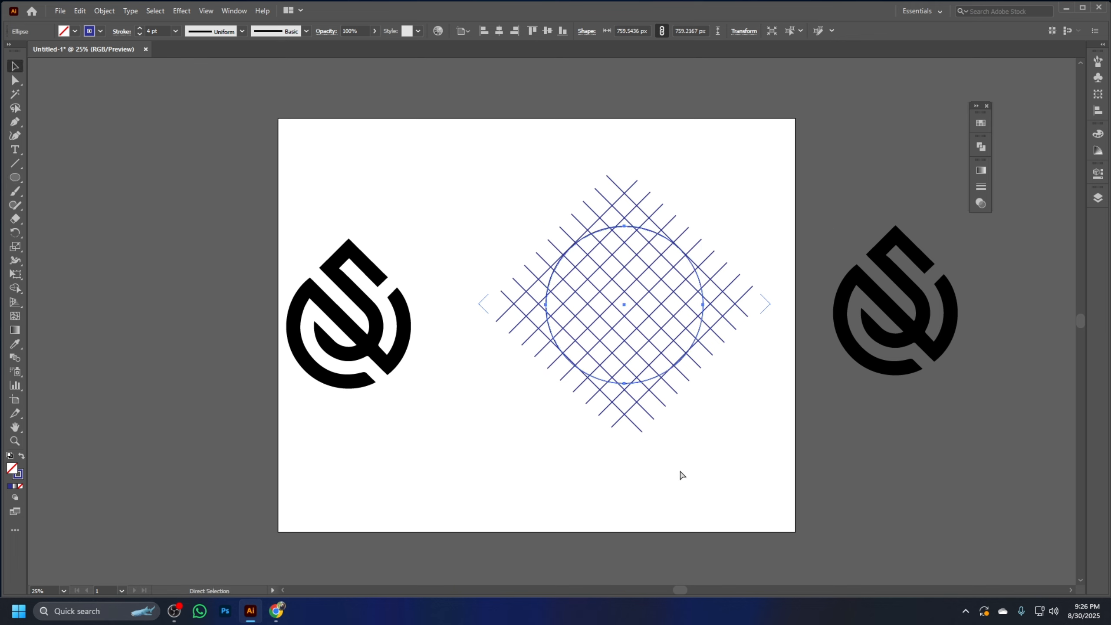
key("v")
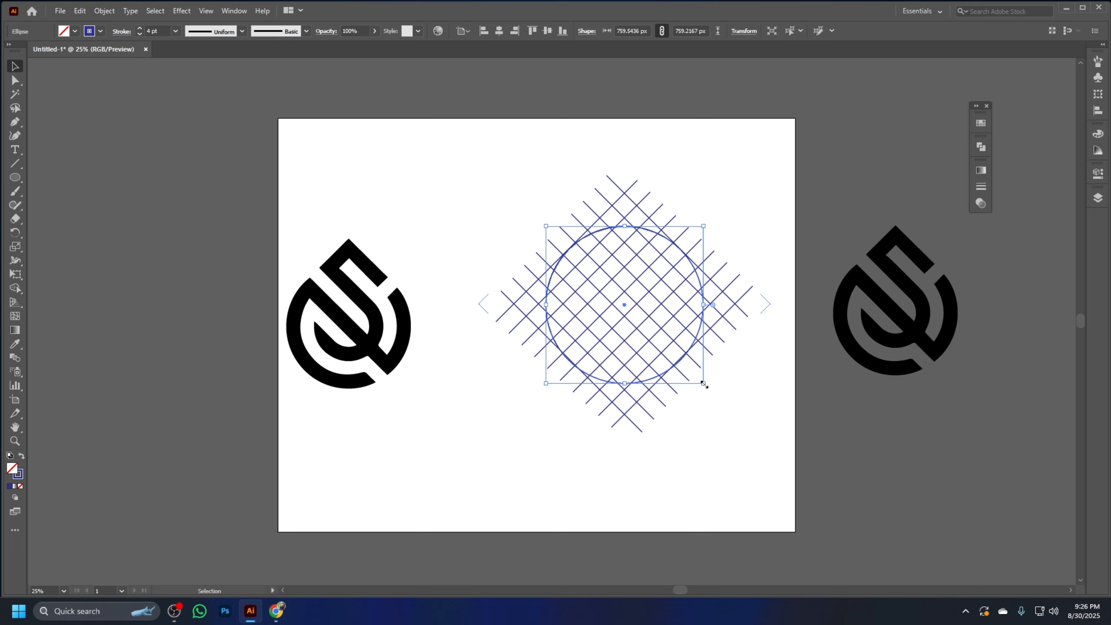
left_click_drag(703, 383, 690, 366)
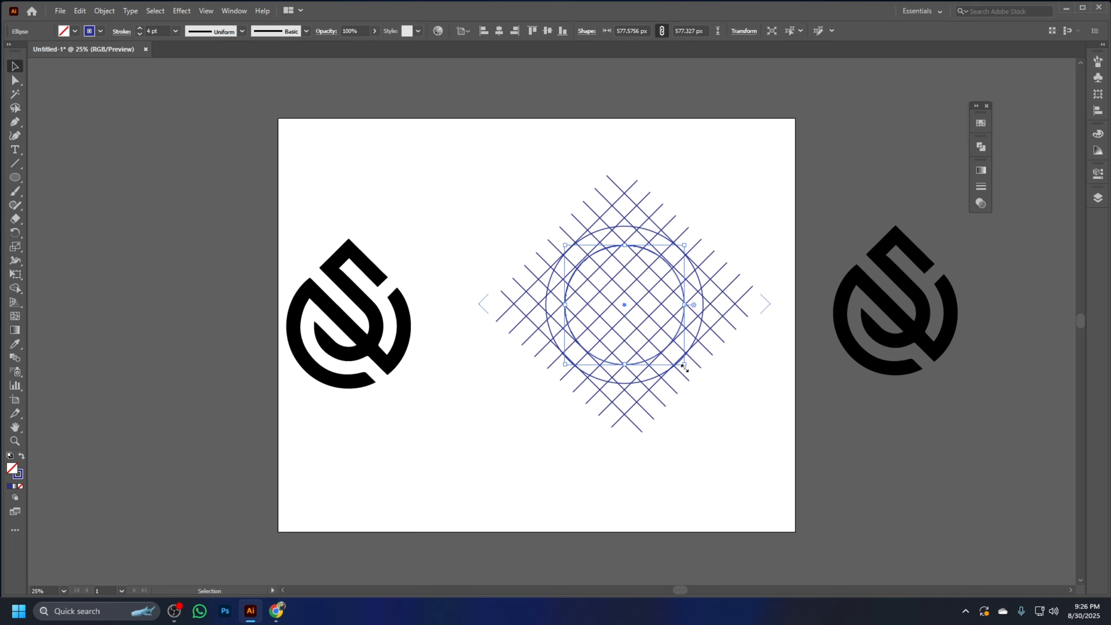
left_click_drag(684, 365, 673, 348)
key("ctrl+f")
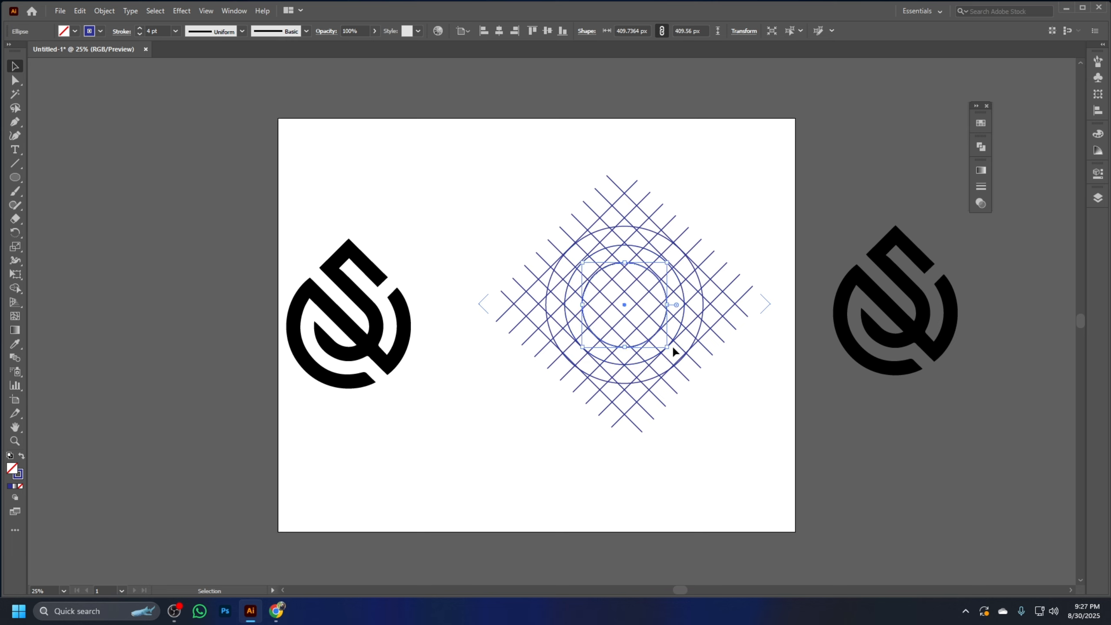
left_click_drag(666, 347, 657, 331)
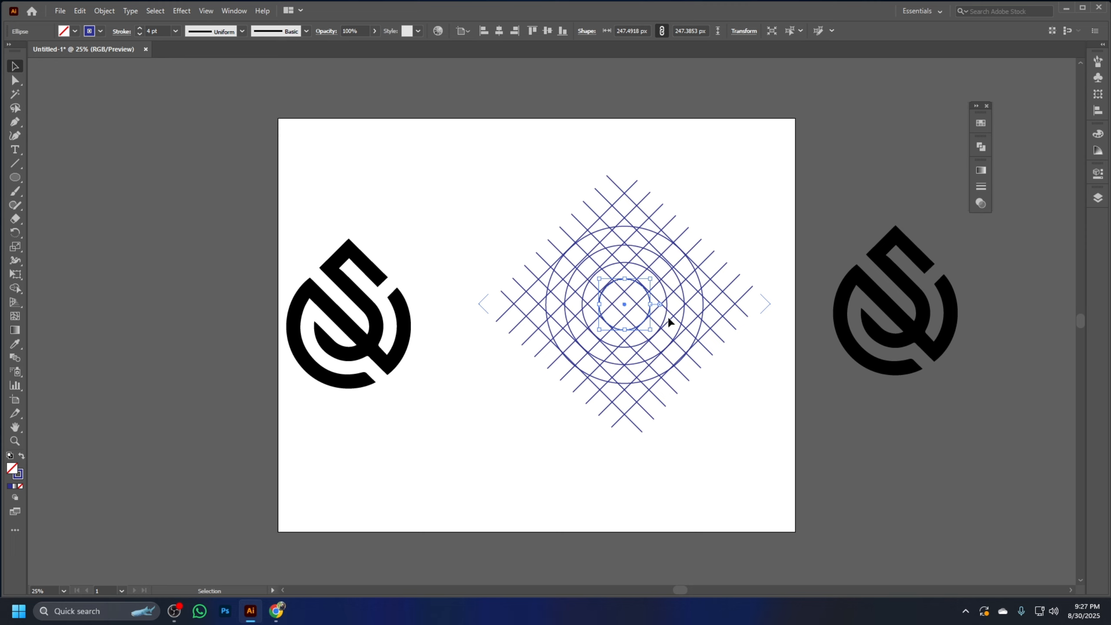
left_click_drag(651, 330, 635, 314)
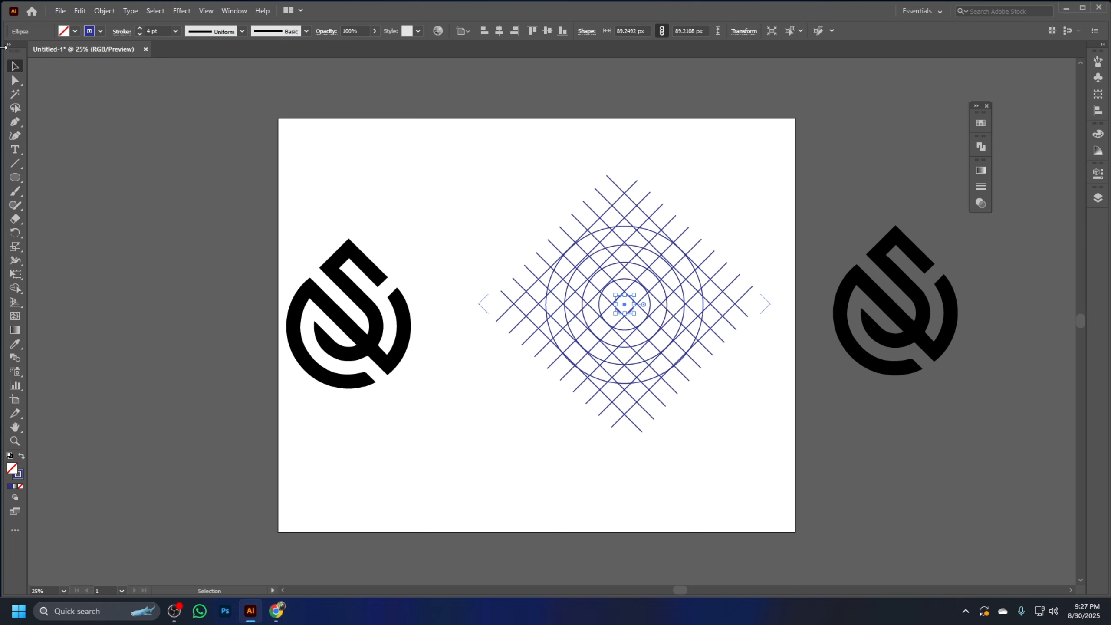
left_click(506, 166)
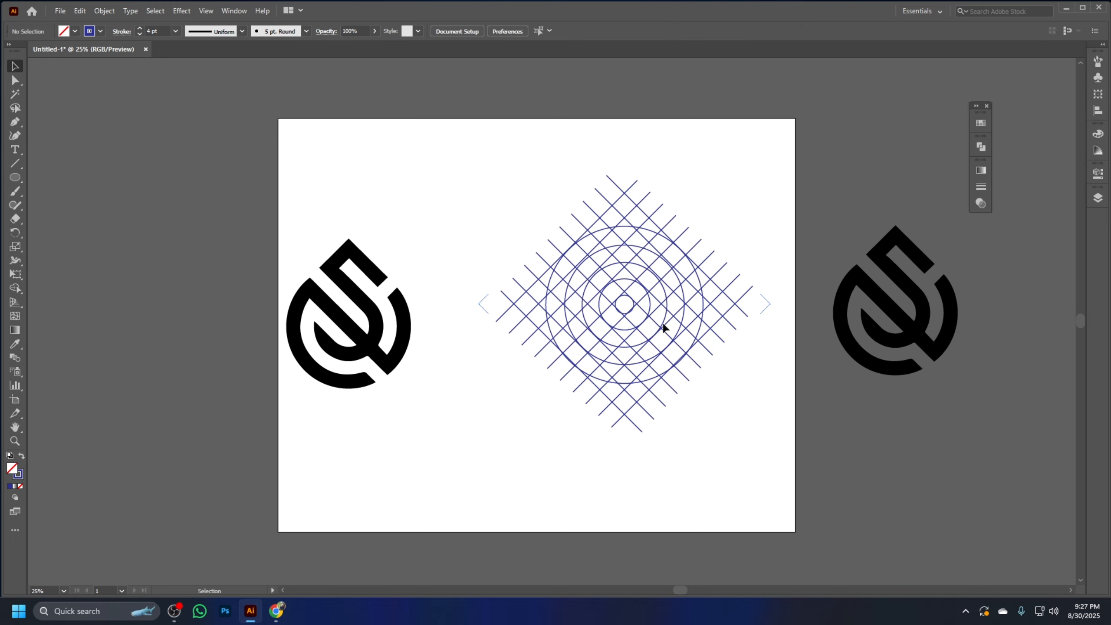
Check the inner concentric circles one by one and slightly enlarge the second-largest circle to fit the grid
left_click(624, 283)
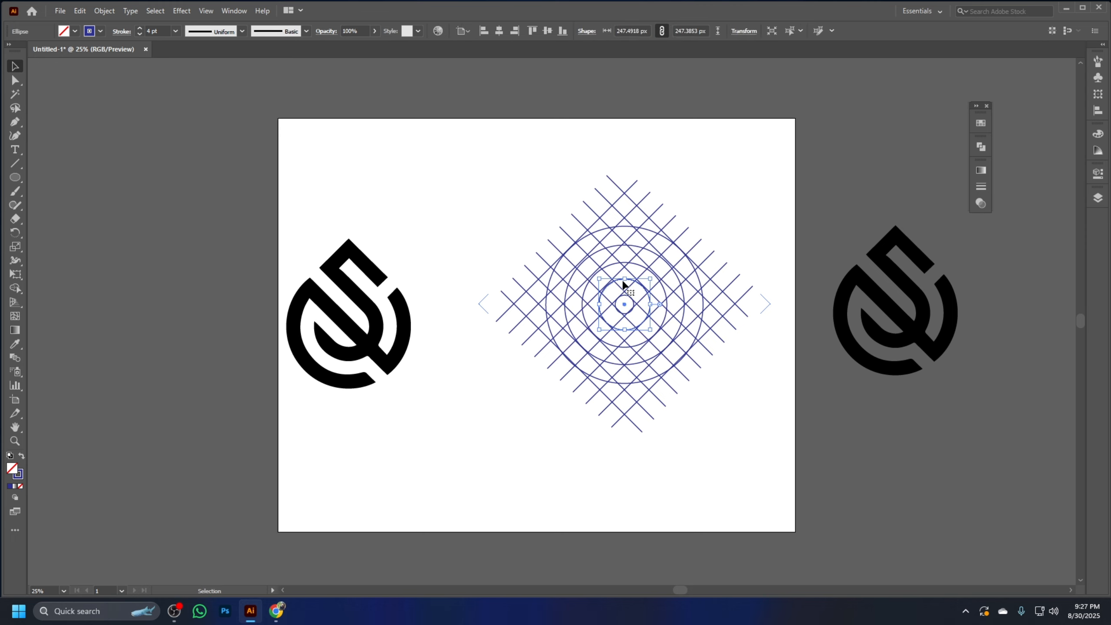
left_click(721, 420)
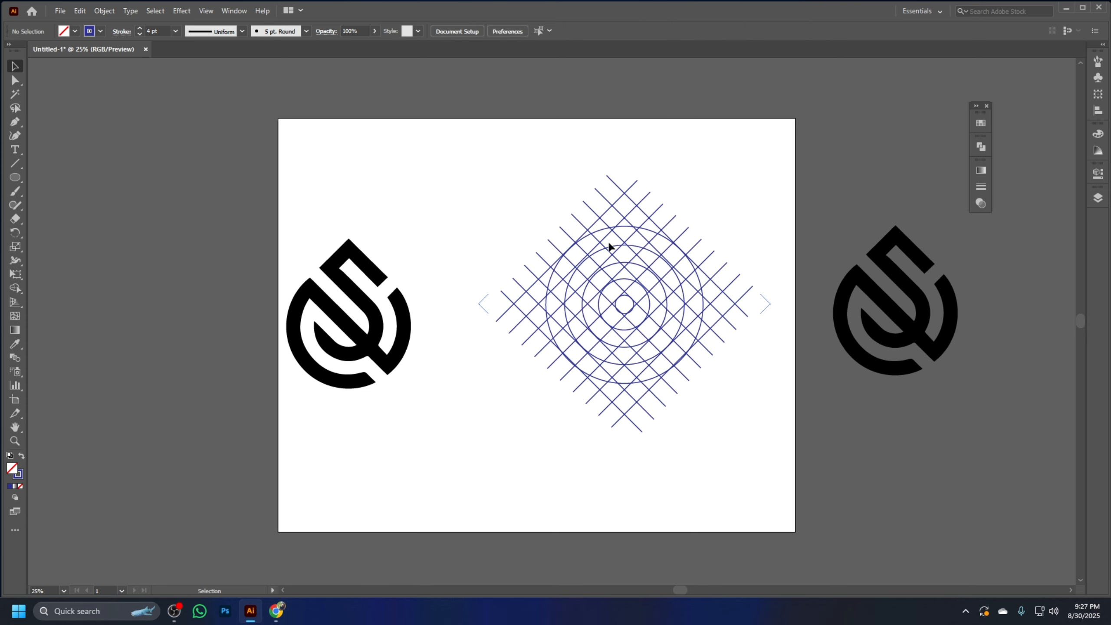
left_click(614, 265)
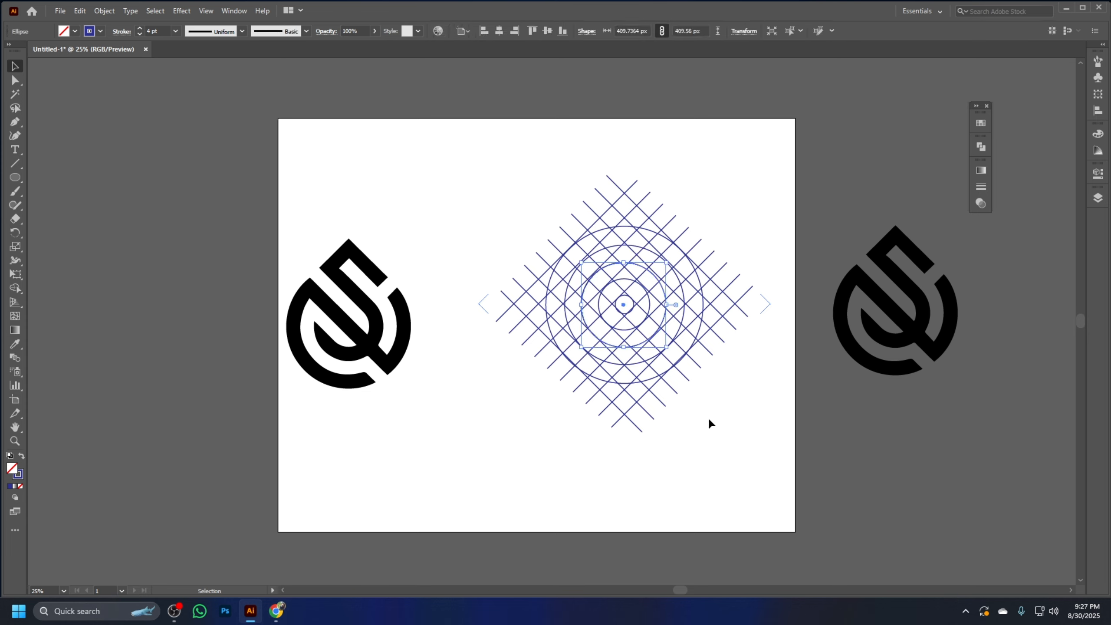
left_click(710, 424)
left_click(612, 249)
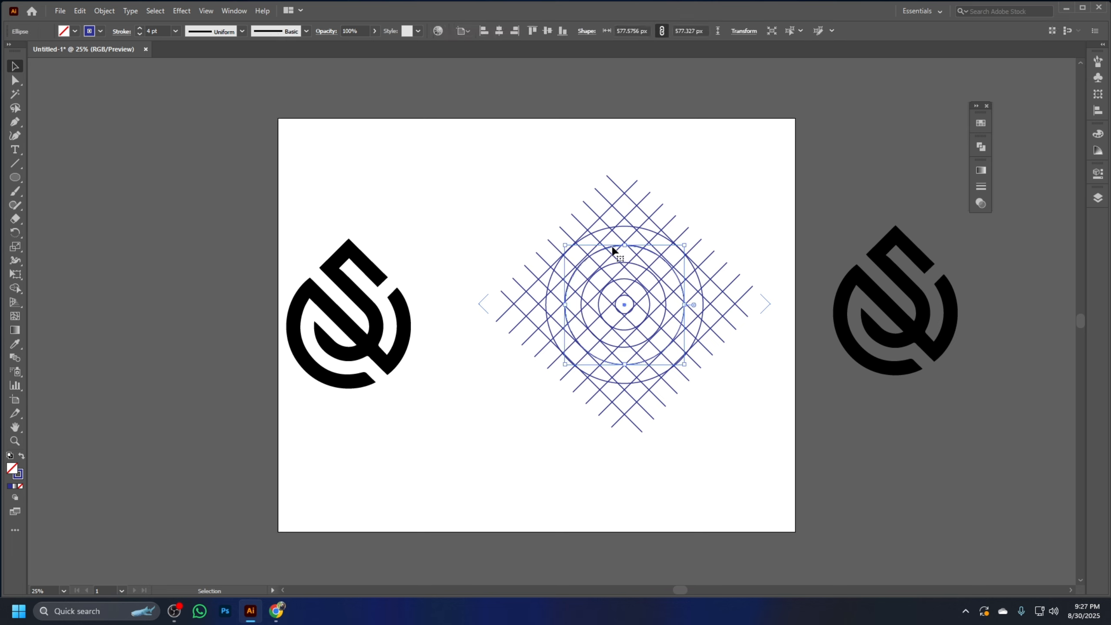
left_click(751, 384)
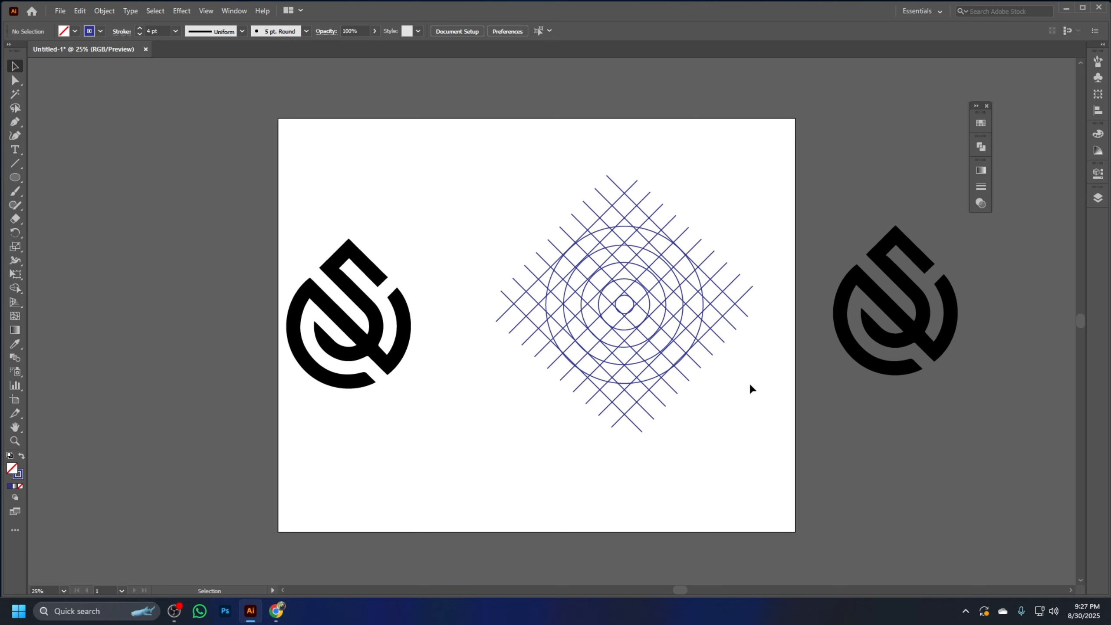
left_click(671, 273)
left_click_drag(684, 247, 686, 245)
left_click(721, 400)
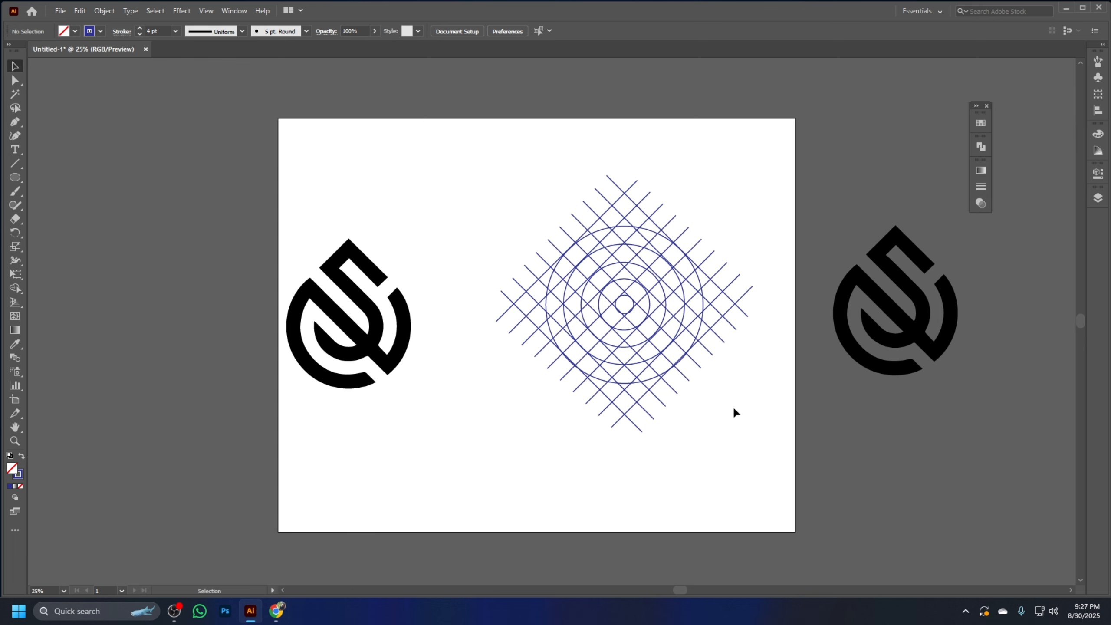
Select the grid and circles, and merge the cells forming the logo's peak and the diagonal stroke with its inner curve using Shape Builder
left_click_drag(733, 409, 533, 185)
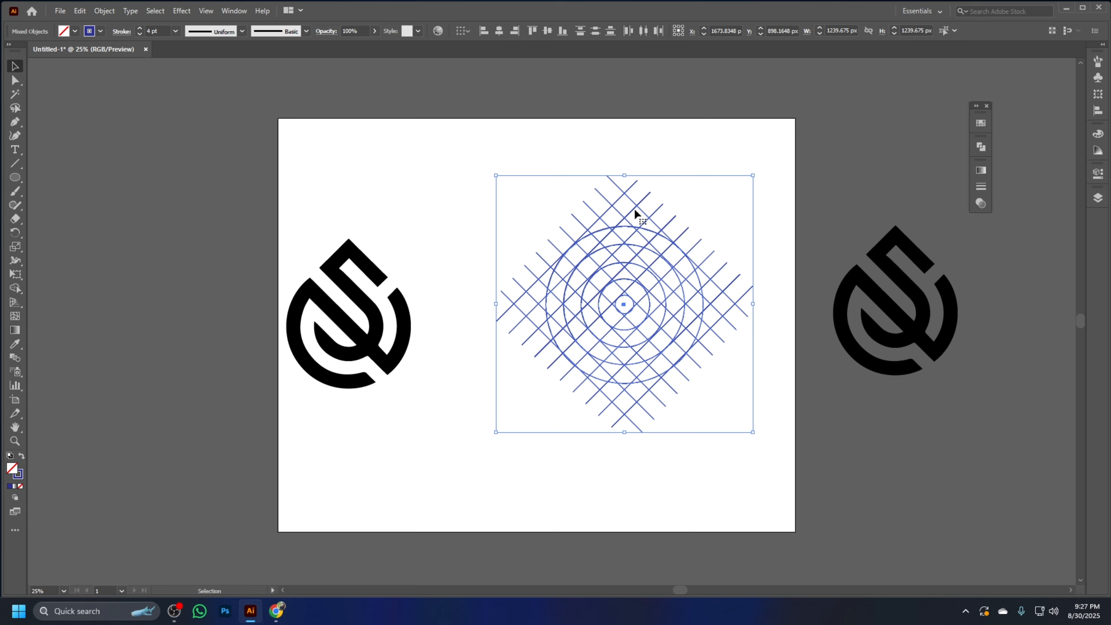
left_click(394, 145)
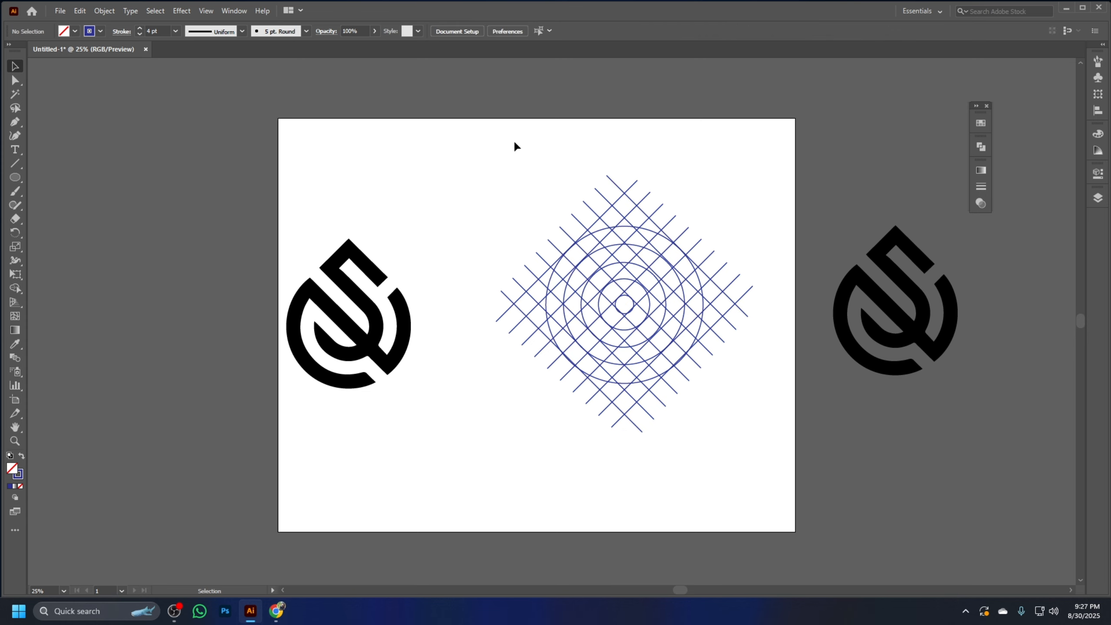
left_click_drag(515, 143, 681, 413)
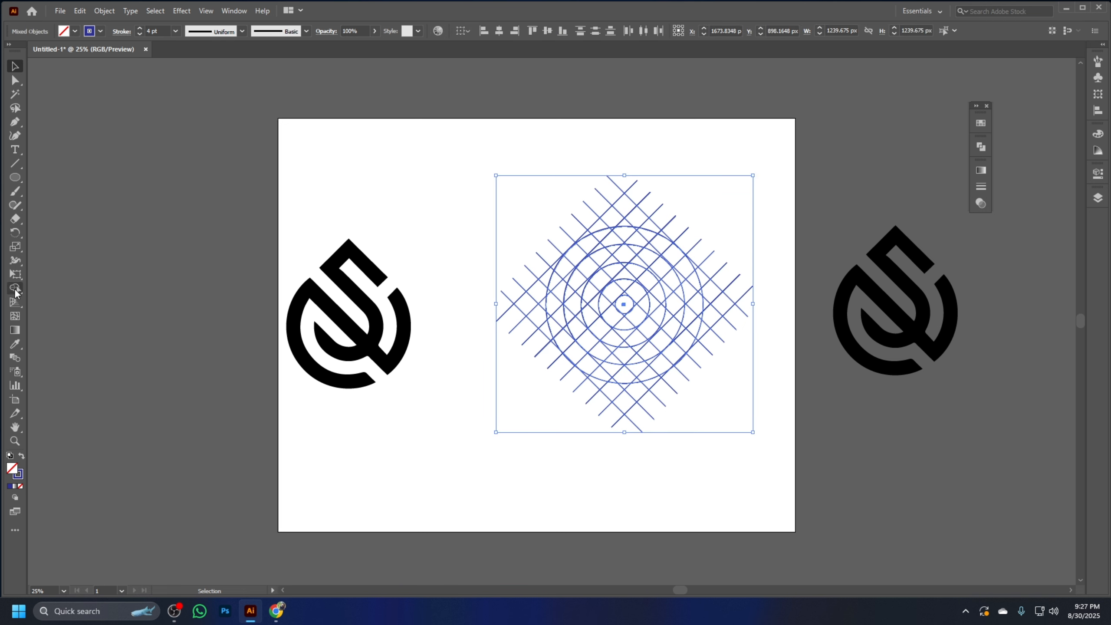
left_click_drag(15, 293, 125, 286)
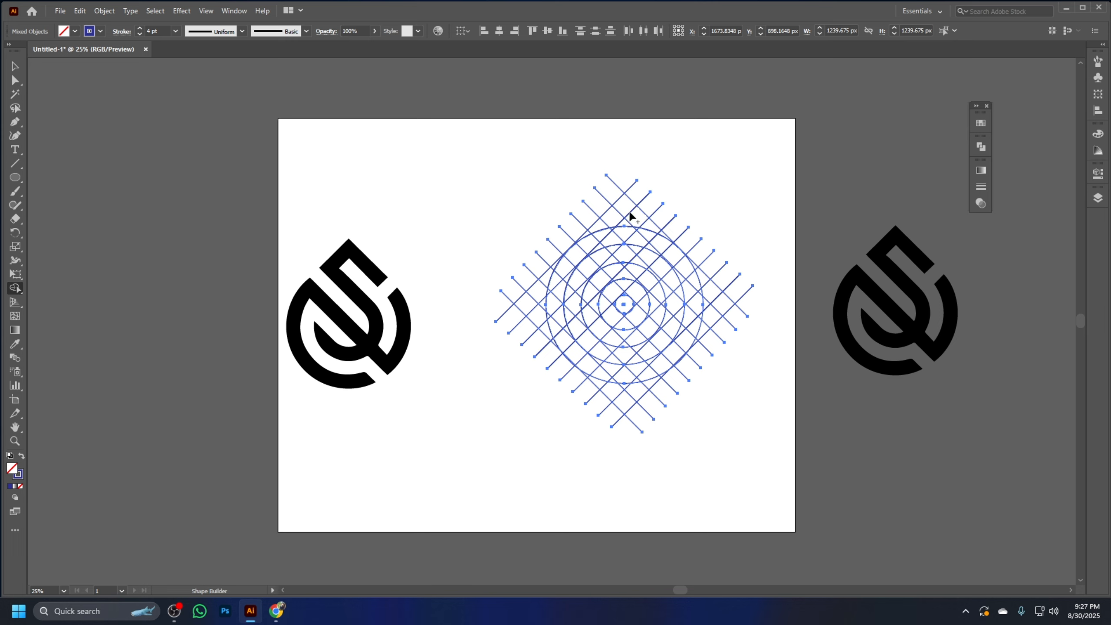
left_click_drag(627, 210, 663, 239)
left_click(664, 241)
left_click_drag(623, 212, 599, 230)
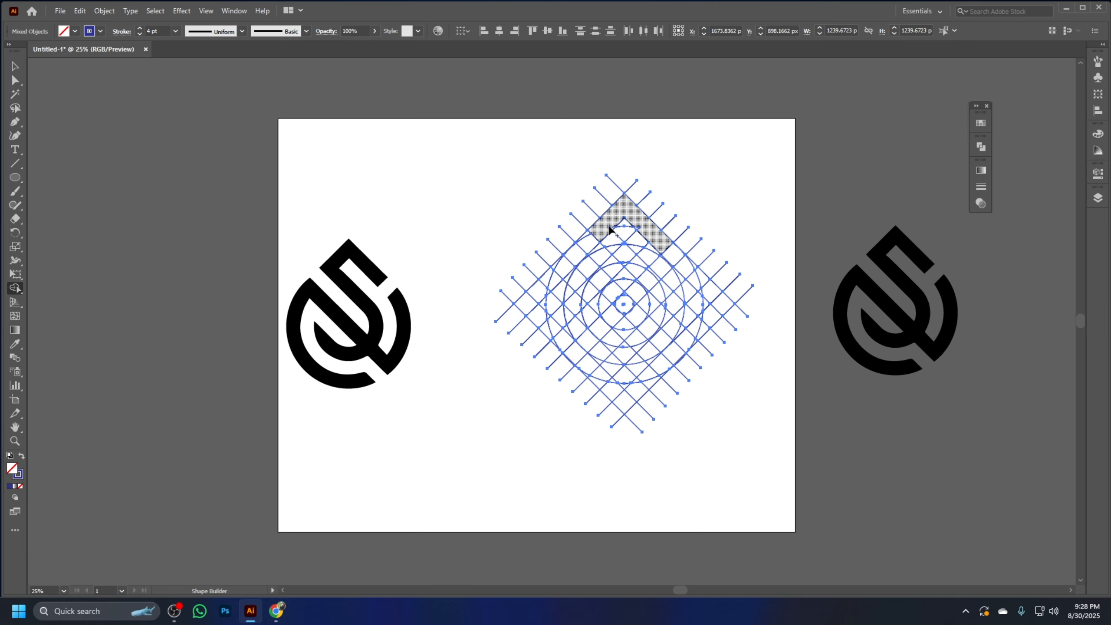
left_click(612, 220)
mouse_move(602, 235)
left_mouse_down()
mouse_move(649, 274)
mouse_move(653, 326)
mouse_move(613, 339)
mouse_move(583, 303)
left_mouse_up()
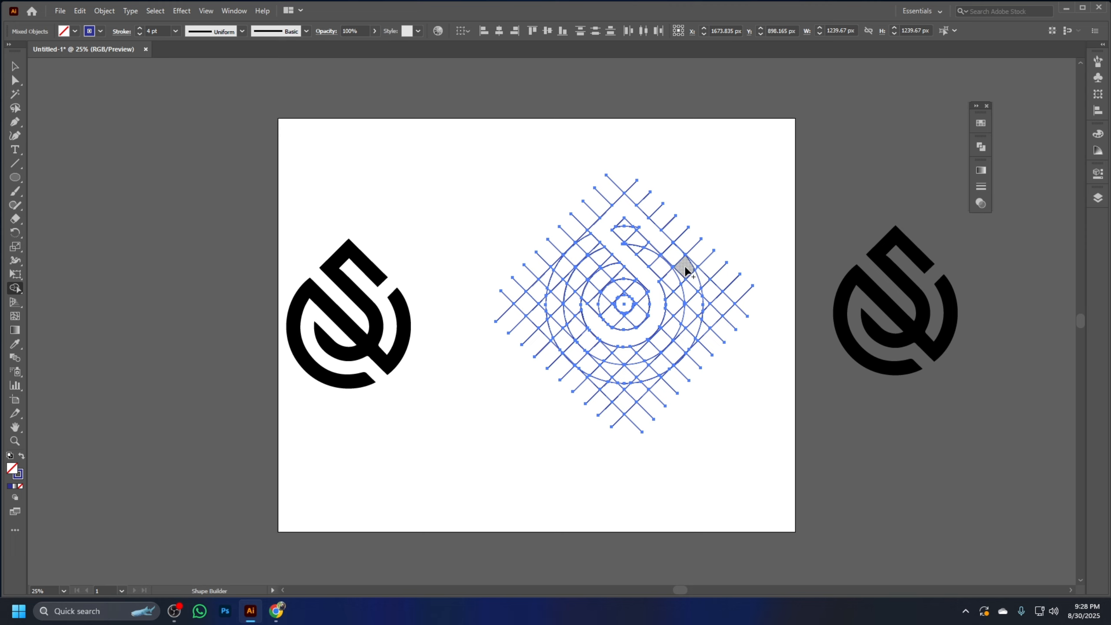
Merge the grid cells of the right outer arc, the large lower-left arc and the long diagonal bar into the logo shape
mouse_move(685, 268)
left_mouse_down()
mouse_move(693, 323)
mouse_move(680, 353)
mouse_move(690, 341)
left_mouse_up()
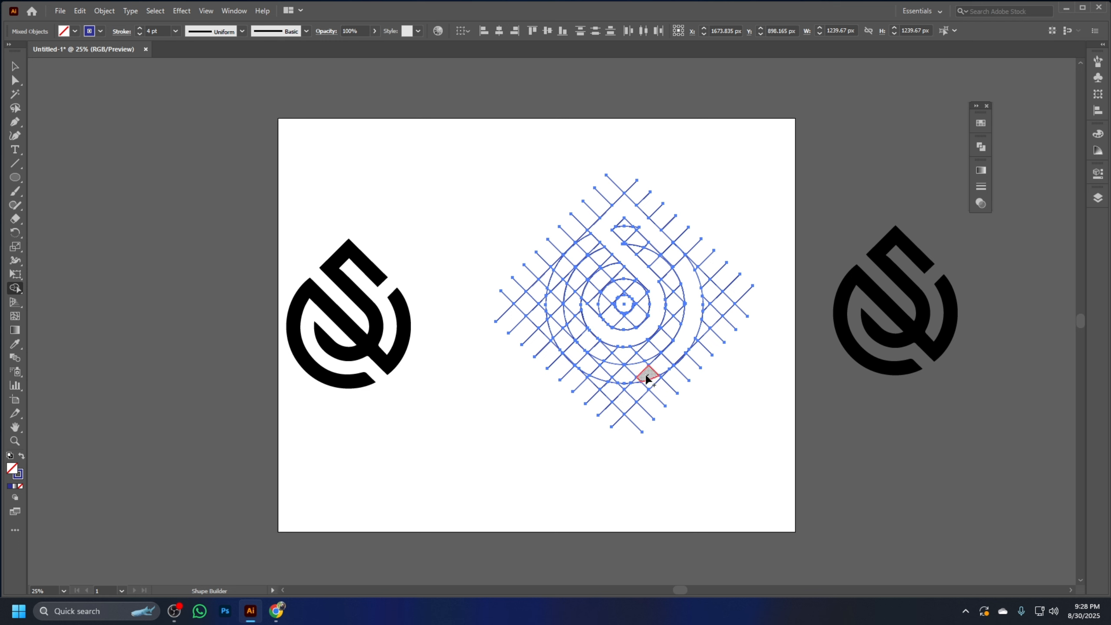
mouse_move(647, 379)
left_mouse_down()
mouse_move(579, 357)
mouse_move(552, 314)
mouse_move(560, 271)
mouse_move(553, 306)
left_mouse_up()
key("ctrl+z")
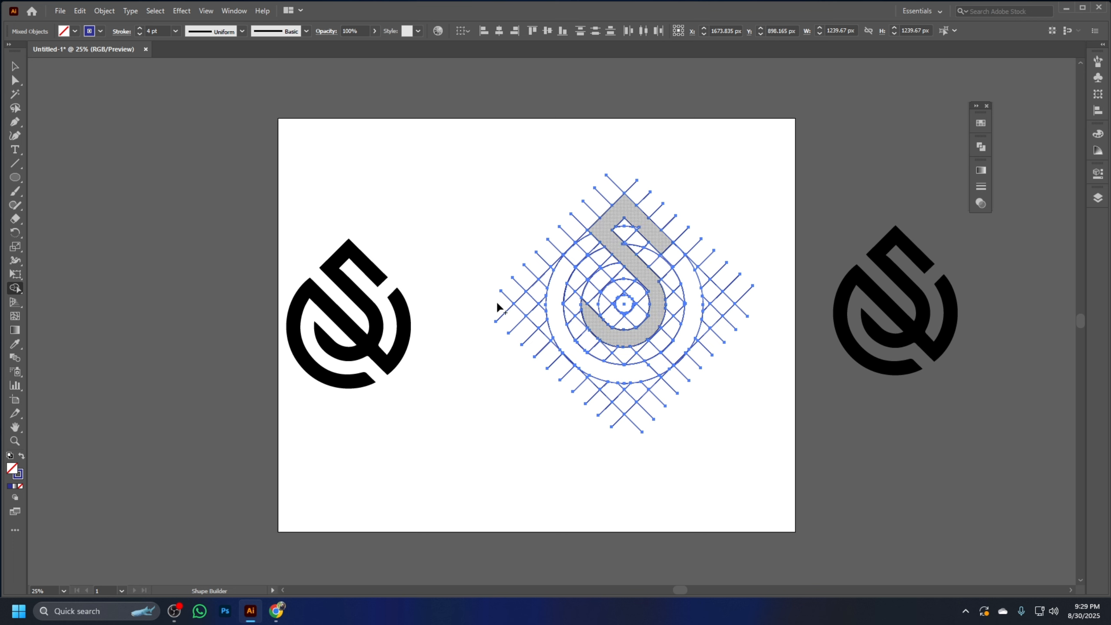
left_click(565, 271)
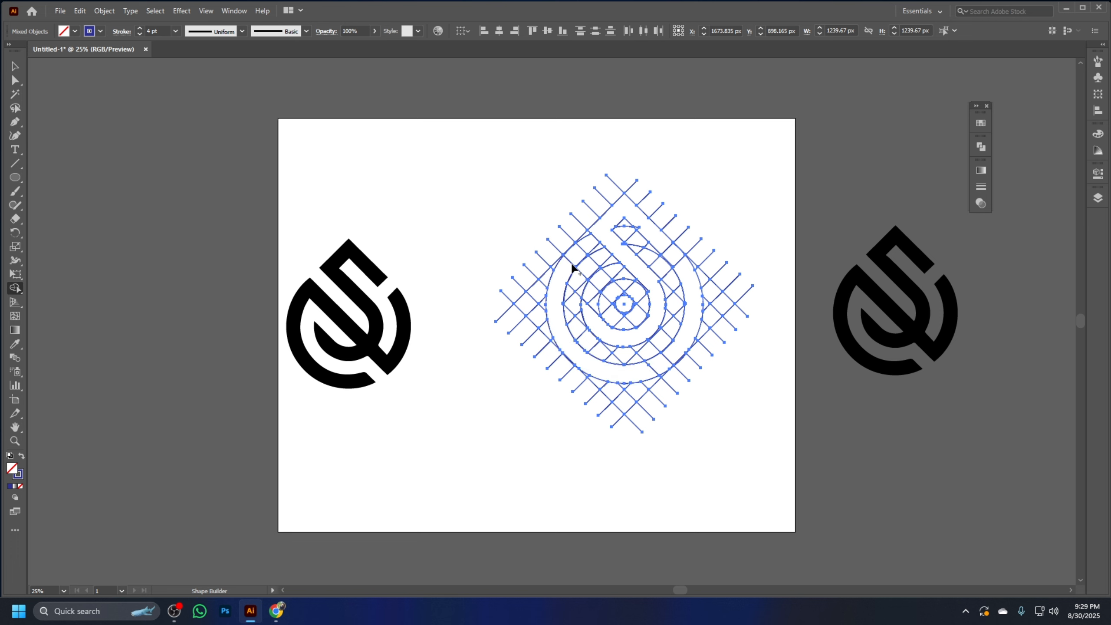
mouse_move(570, 265)
left_mouse_down()
mouse_move(577, 258)
mouse_move(677, 353)
left_mouse_up()
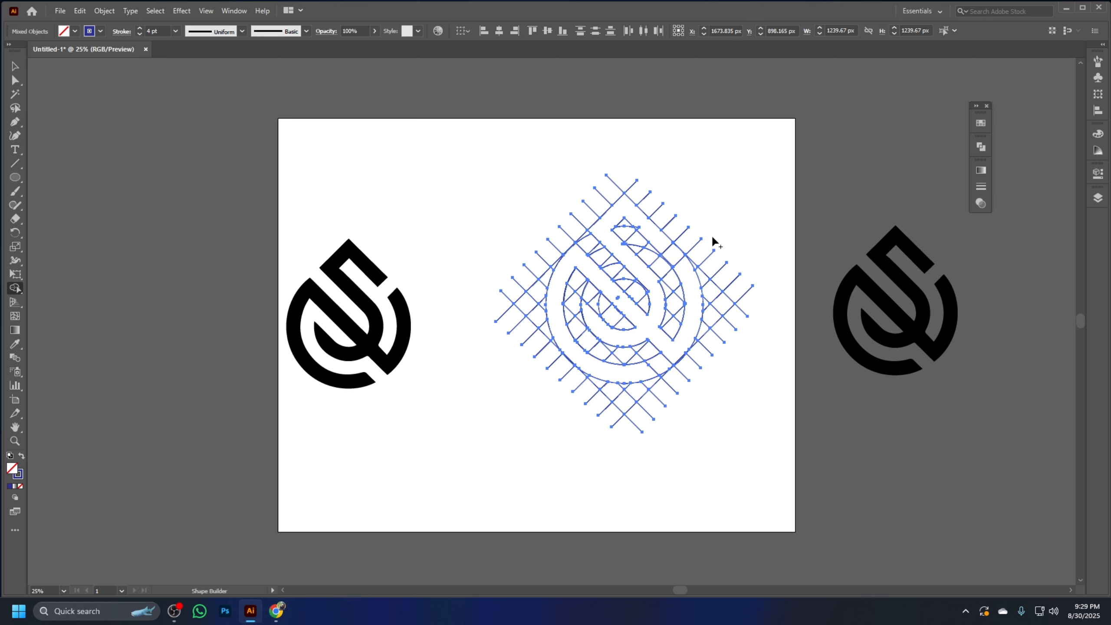
key("v")
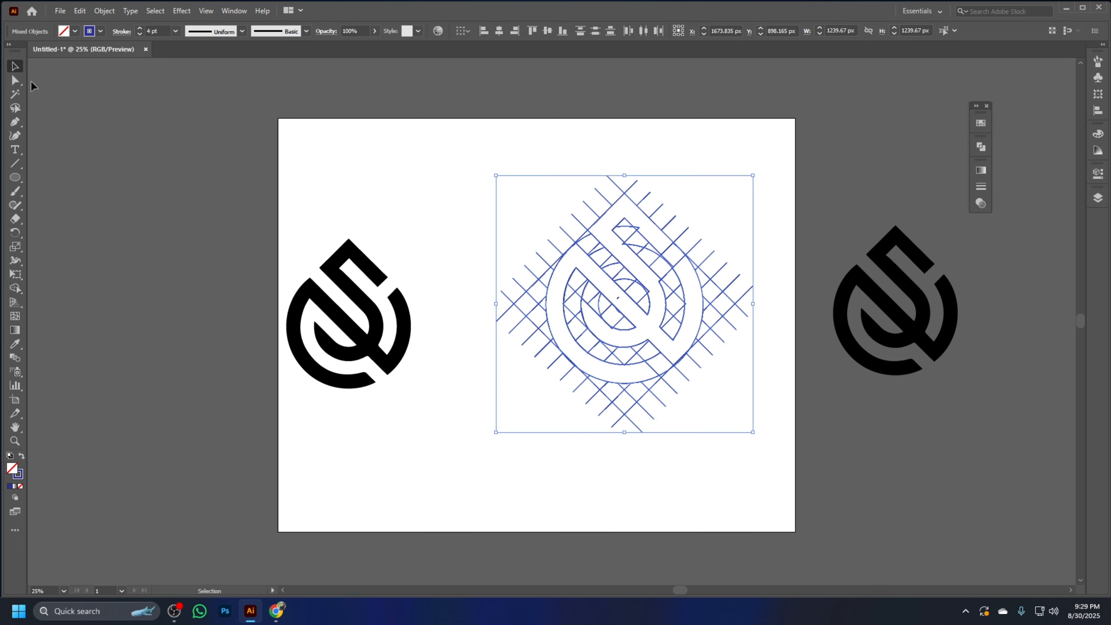
Delete the leftover grid lines around the outside of the drop shape
left_click(794, 433)
left_click_drag(689, 284, 778, 211)
left_click_drag(770, 418, 722, 248)
left_click_drag(722, 287, 180, 139)
key("Delete")
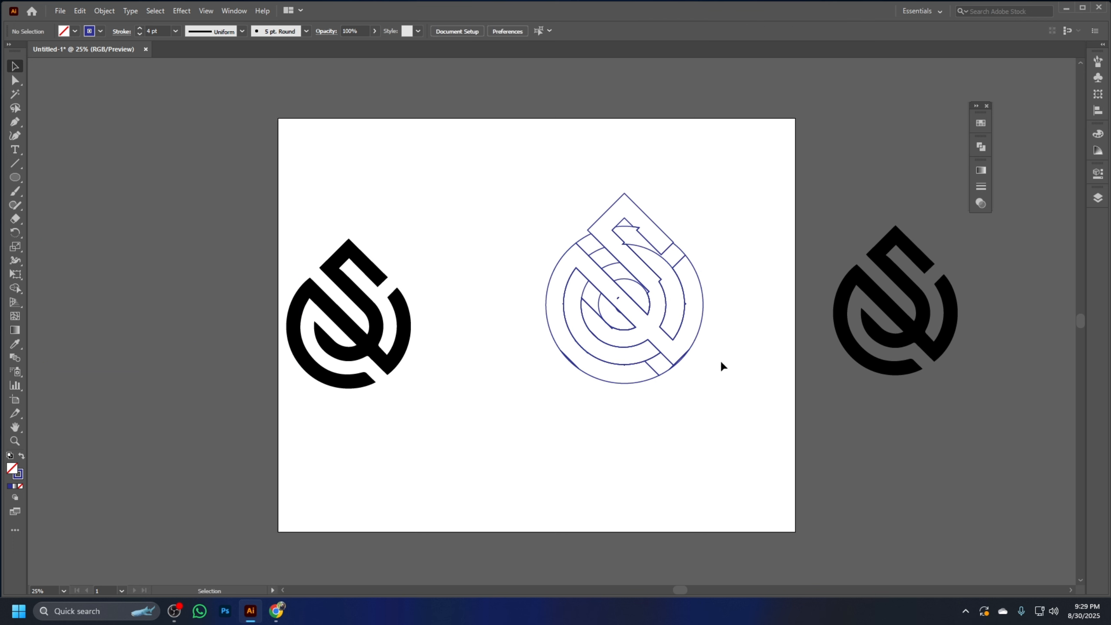
Move the merged logo shape off the leftover inner guide paths to the artboard's upper-right corner
left_click(585, 254)
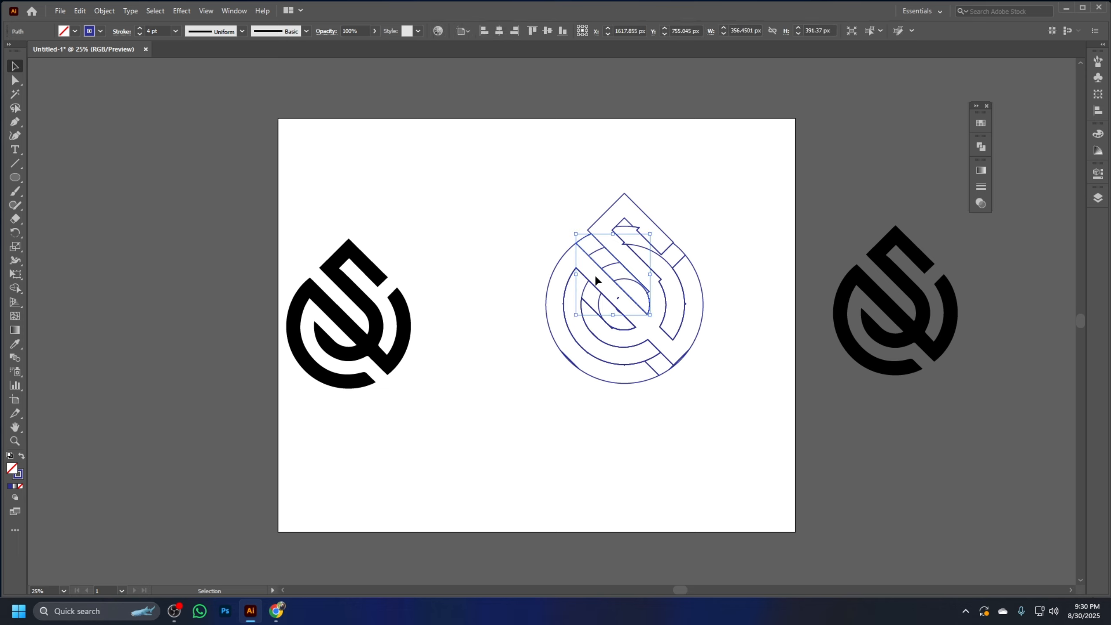
left_click(670, 334)
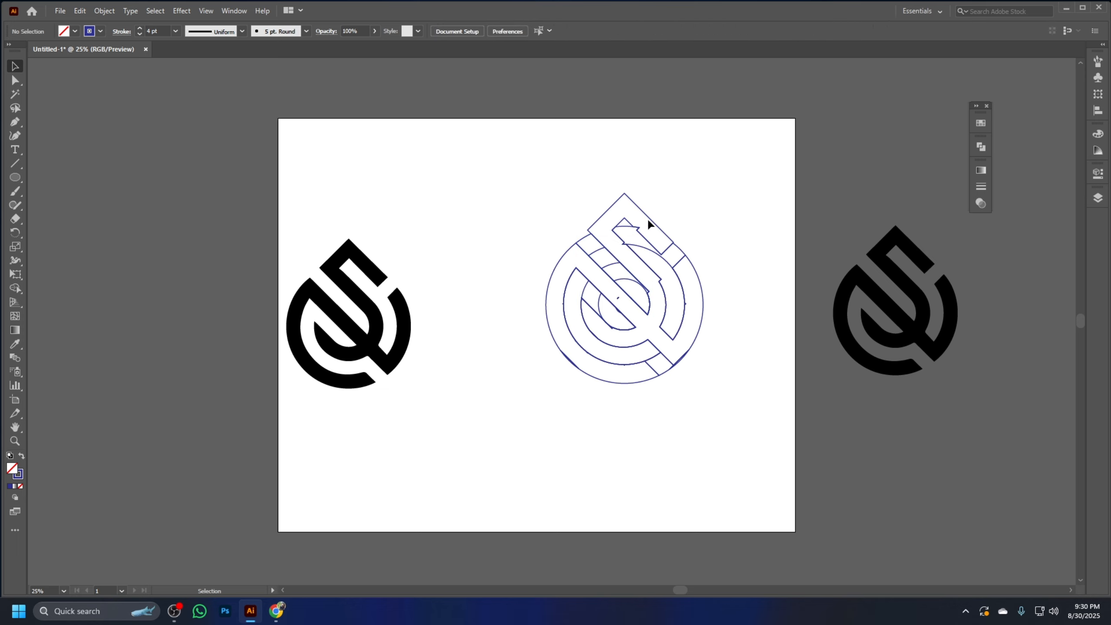
left_click_drag(650, 222, 830, 107)
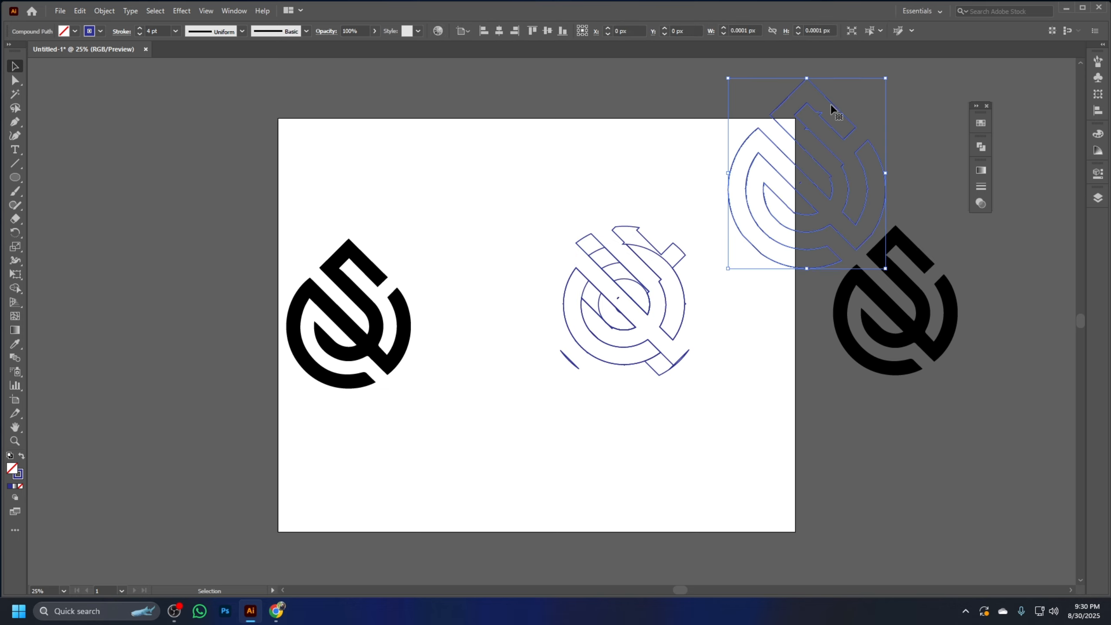
left_click(772, 353)
Fill the moved logo shape with the reference logo's black using the Eyedropper and shift it slightly down and left
left_click(810, 212)
key("i")
left_click(924, 287)
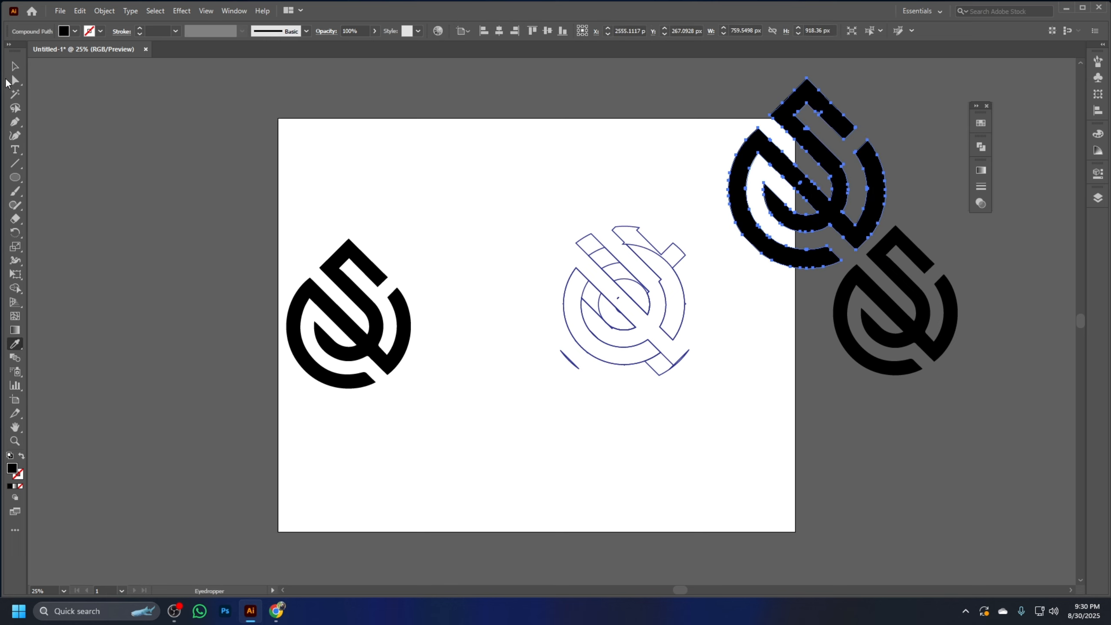
key("v")
left_click_drag(842, 203, 822, 220)
Delete the leftover guide paths and place the black logo in the middle of the artboard
left_click_drag(687, 418, 542, 221)
key("Delete")
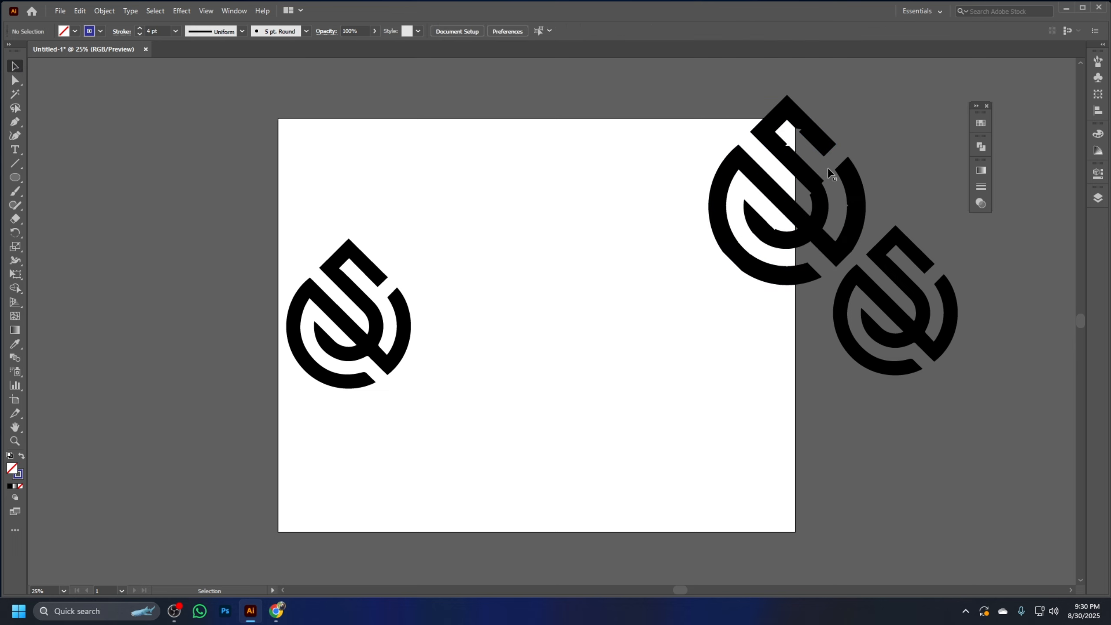
left_click_drag(812, 173, 595, 300)
left_click(662, 248)
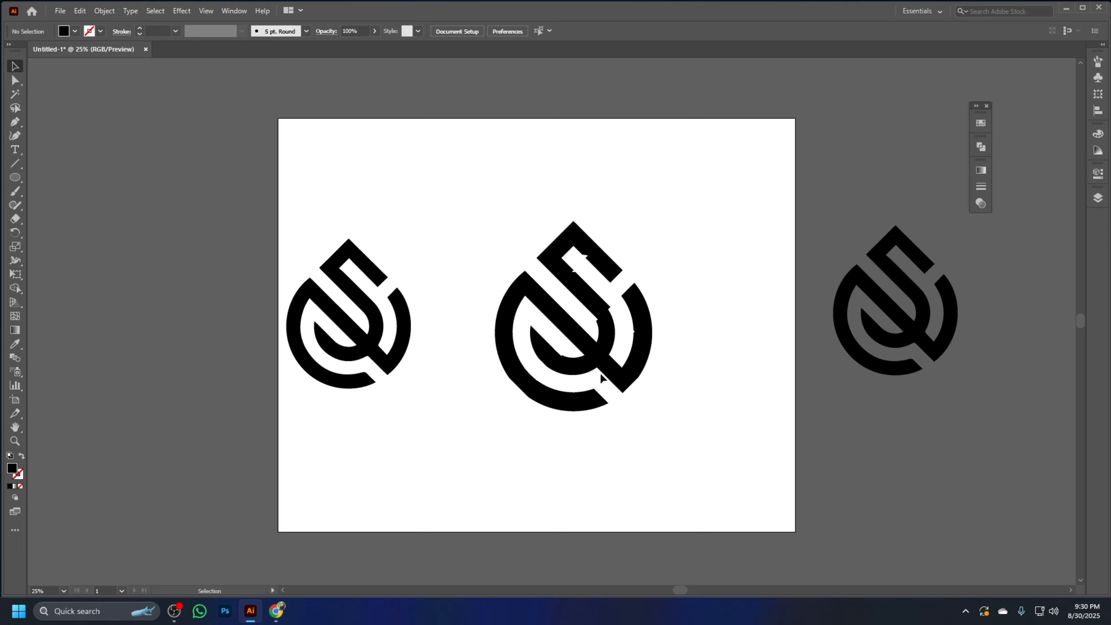
left_click(616, 383)
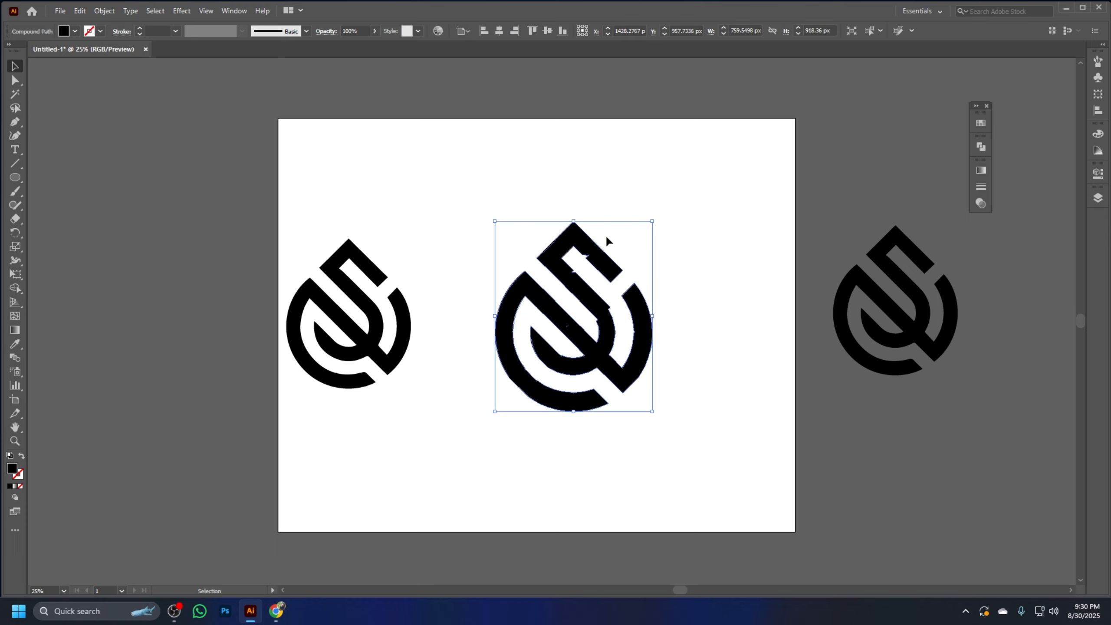
left_click(694, 275)
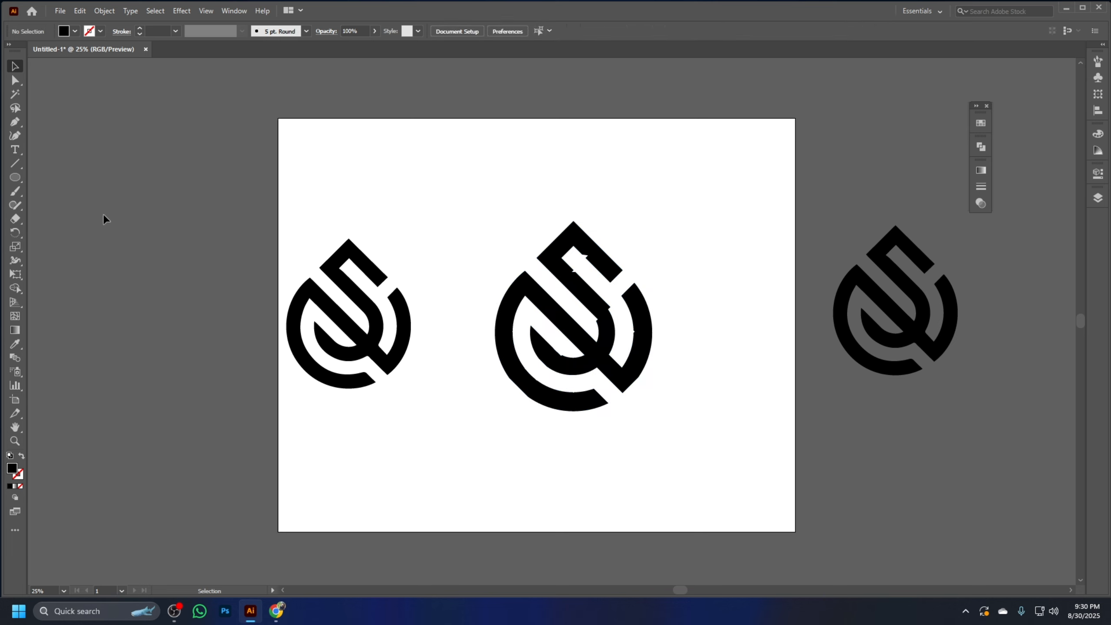
Draw a black triangular patch with the Pen tool over the jagged upper edge of the logo's top notch
left_click(14, 123)
left_click(13, 125)
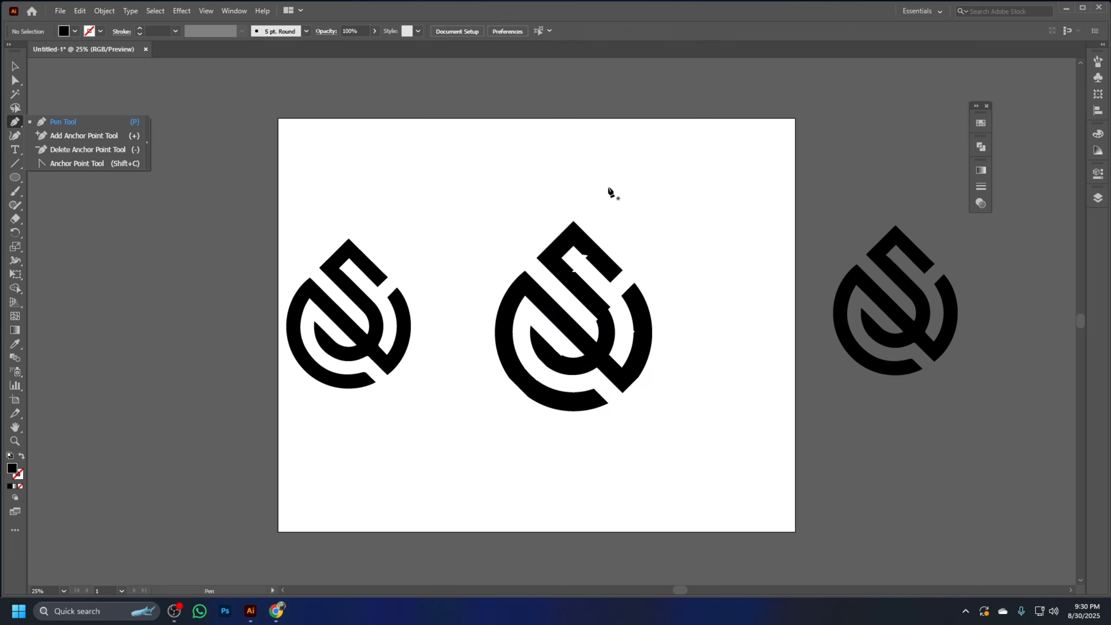
left_click(573, 247)
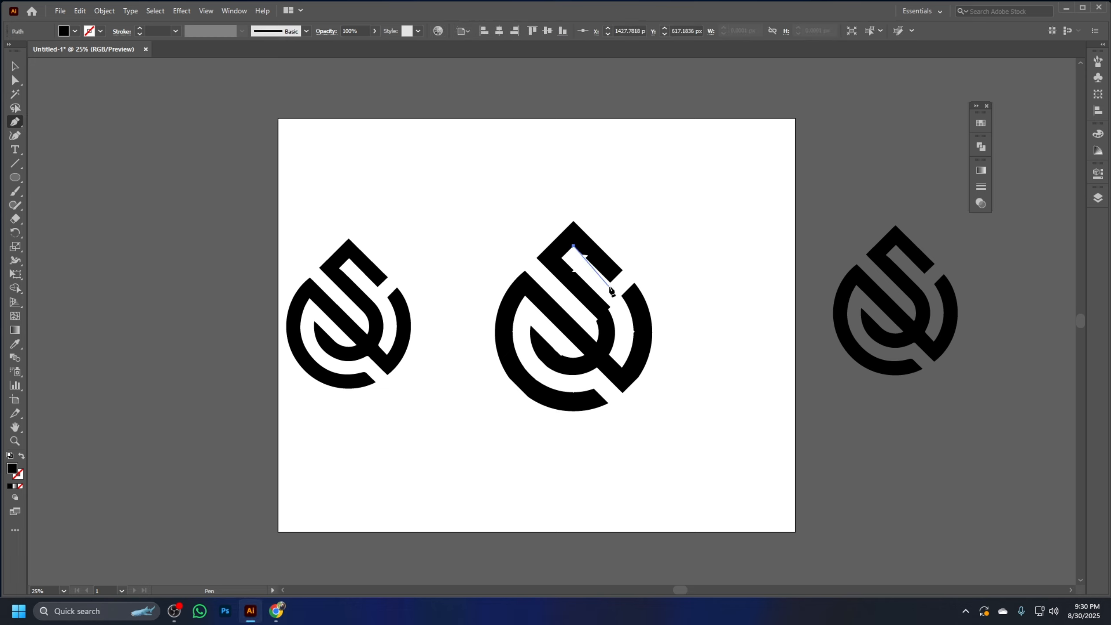
left_click(611, 282)
left_click(615, 270)
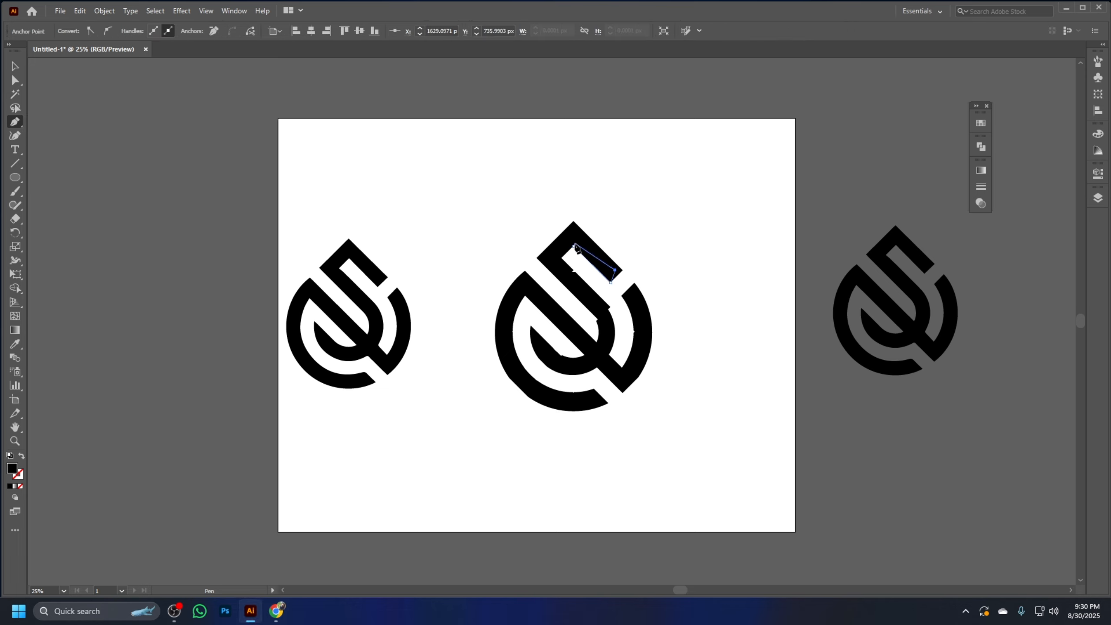
left_click(573, 246)
Start a Pen path along the notch's lower edge, from its inner corner to where the diagonal stroke begins to curve
left_click(561, 258)
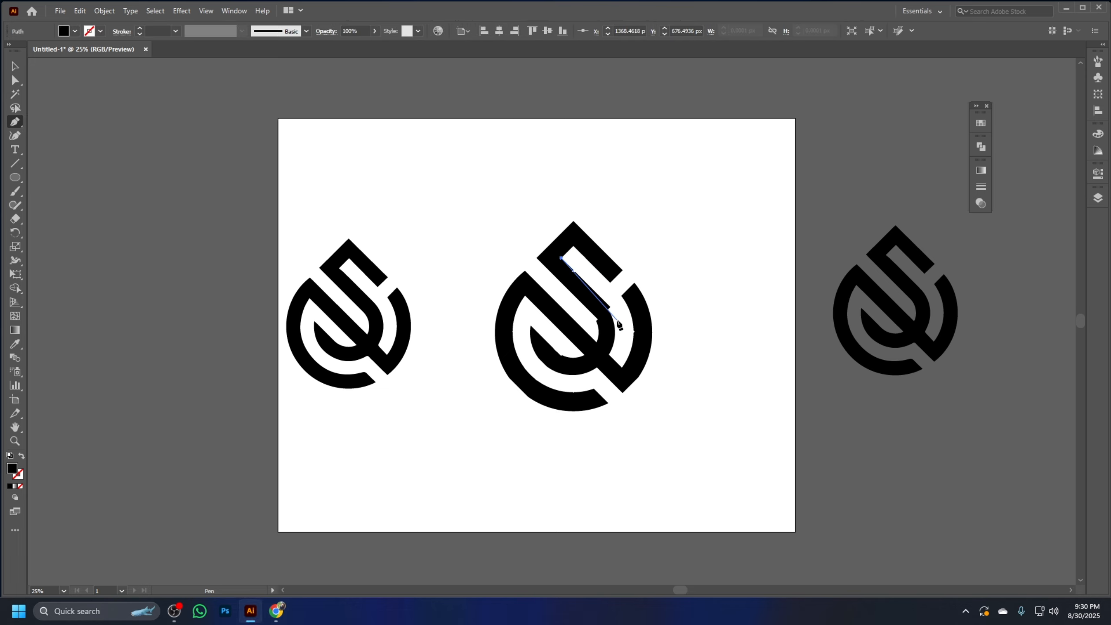
left_click(610, 308)
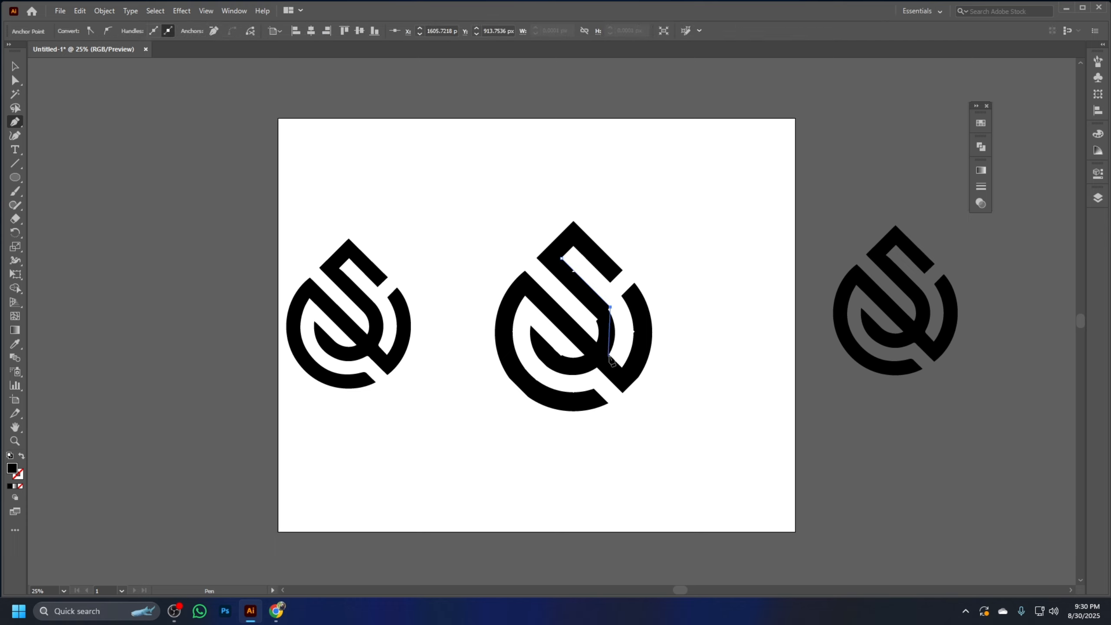
left_click_drag(608, 354, 594, 372)
left_click(609, 355)
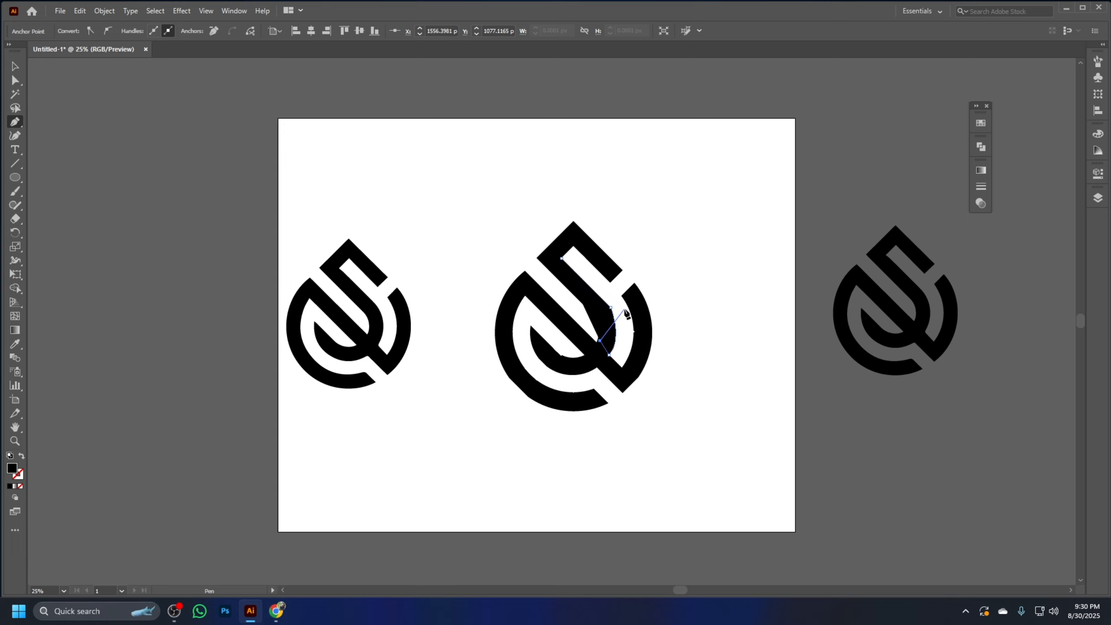
left_click(599, 340)
left_click_drag(584, 304, 559, 285)
key("ctrl+z")
key("ctrl+z")
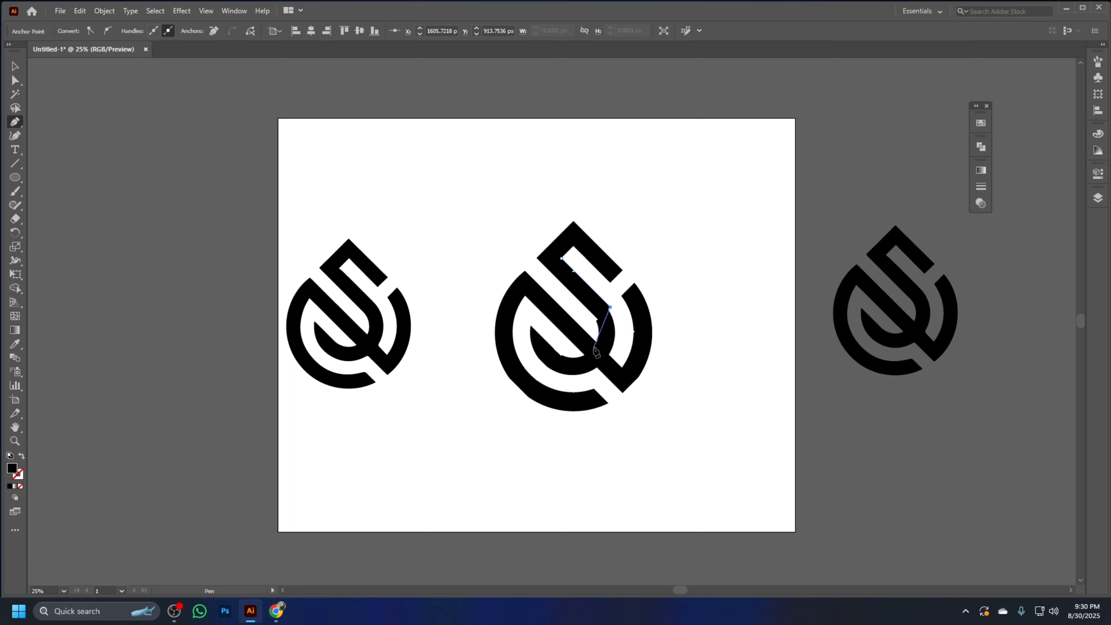
Continue the path around the outer curve of the diagonal stroke and close it as a black patch over the jagged edge
left_click(615, 336)
left_click_drag(615, 335, 611, 346)
left_click(603, 328)
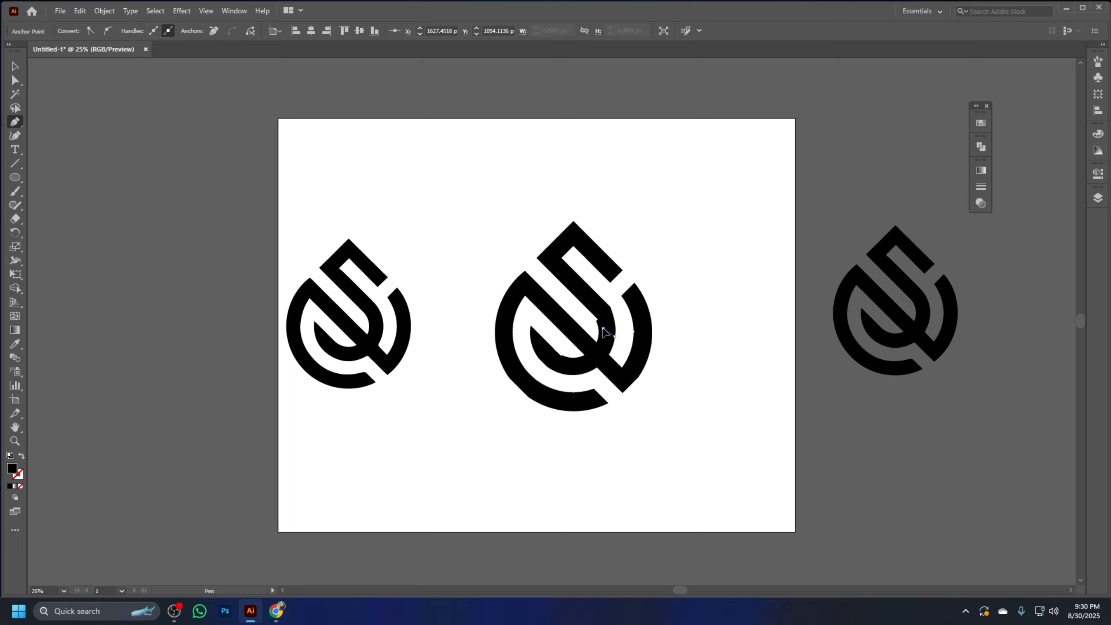
left_click(596, 298)
left_click(561, 258)
key("v")
left_click(768, 238)
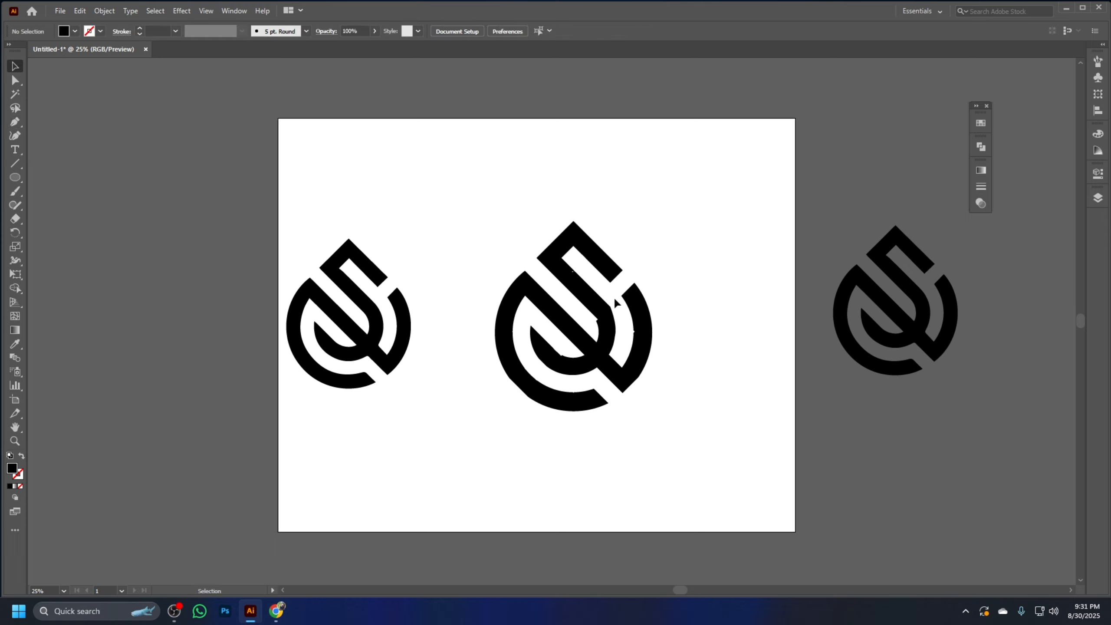
Draw a closed black Pen patch over the jagged inner edge where the large logo's diagonal stroke starts to curve
left_click(14, 122)
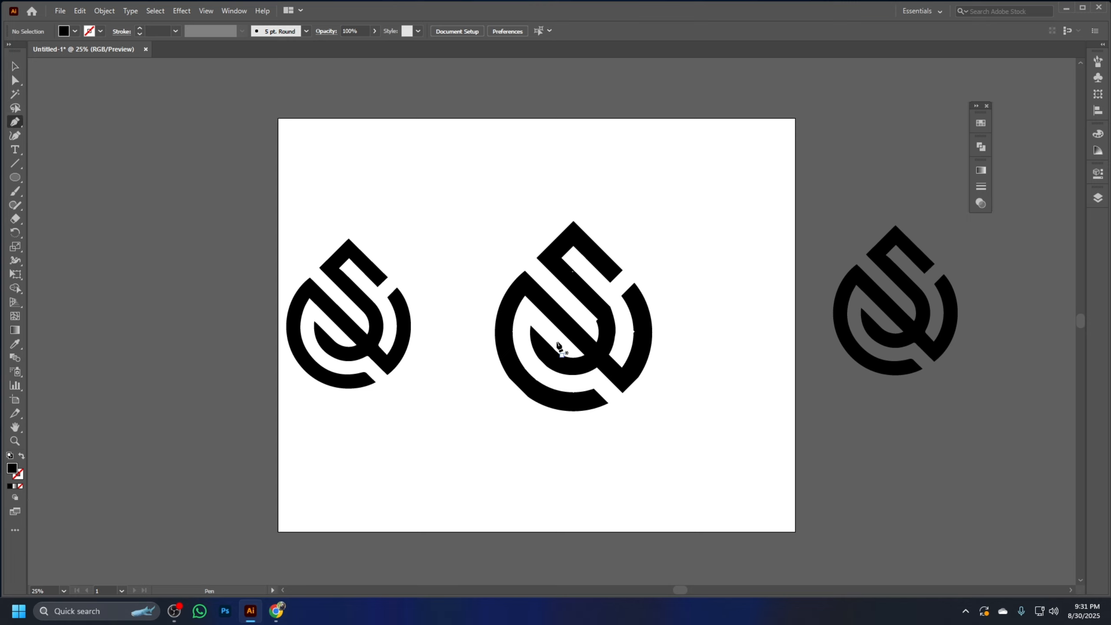
left_click(588, 310)
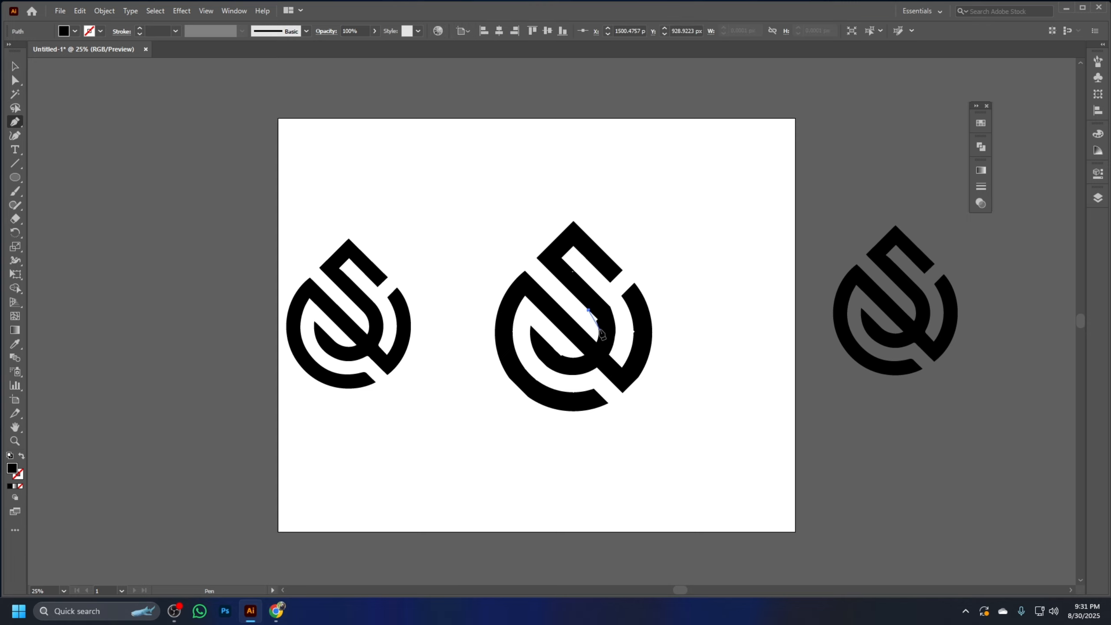
left_click(598, 319)
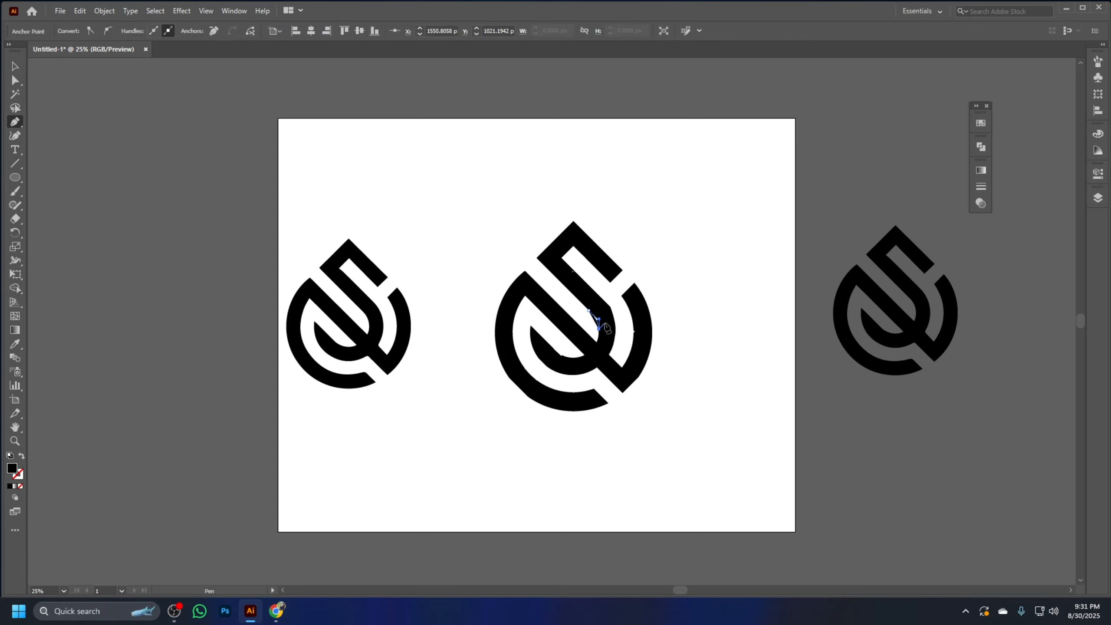
left_click(605, 322)
left_click_drag(588, 310, 581, 308)
left_click(15, 66)
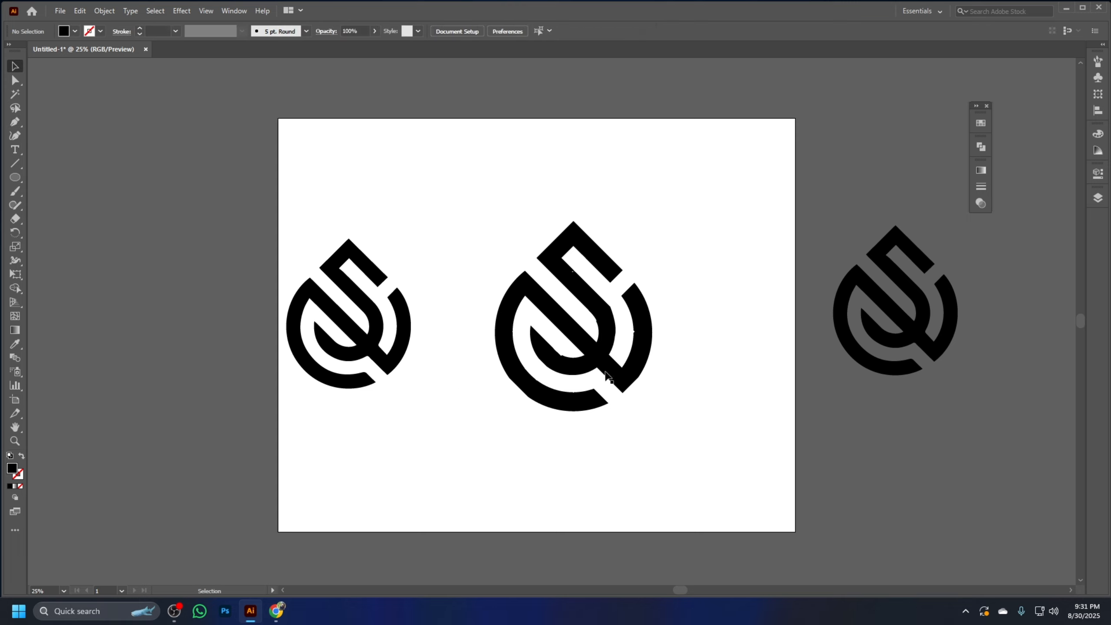
Select the large logo together with its black patches and unite them into one shape with Pathfinder
left_click(565, 356)
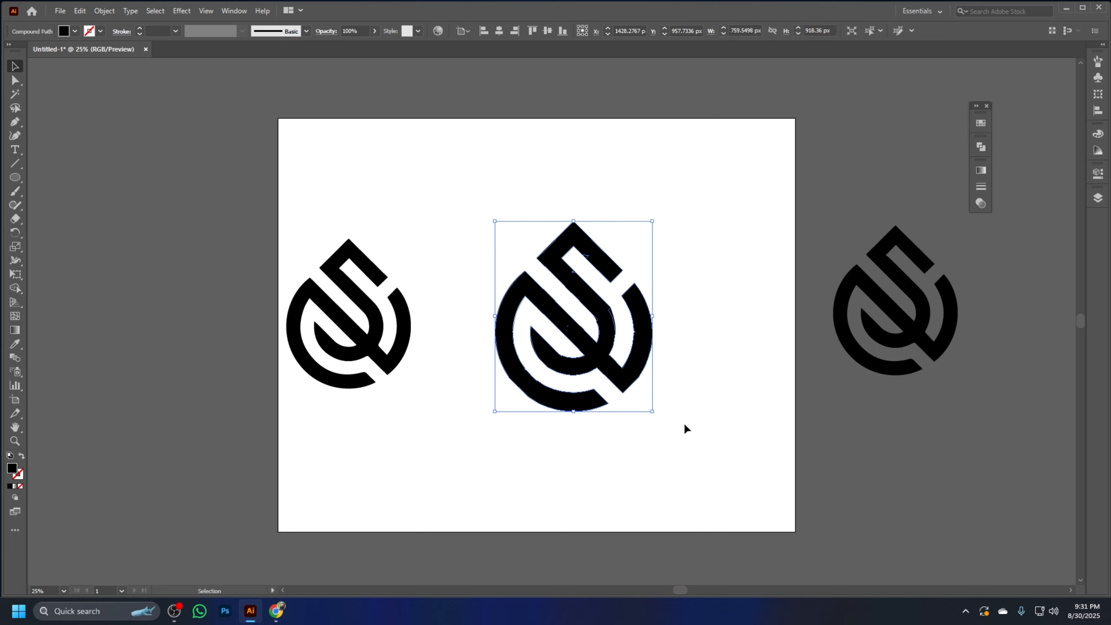
left_click_drag(685, 439, 537, 179)
left_click(980, 147)
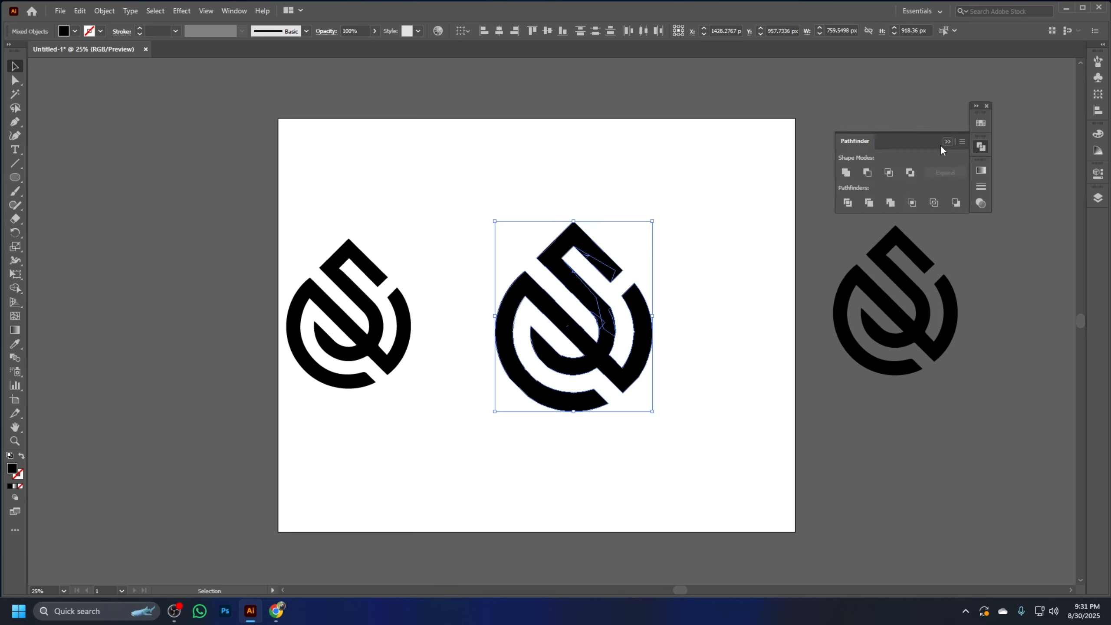
left_click(845, 172)
left_click(980, 147)
left_click(716, 338)
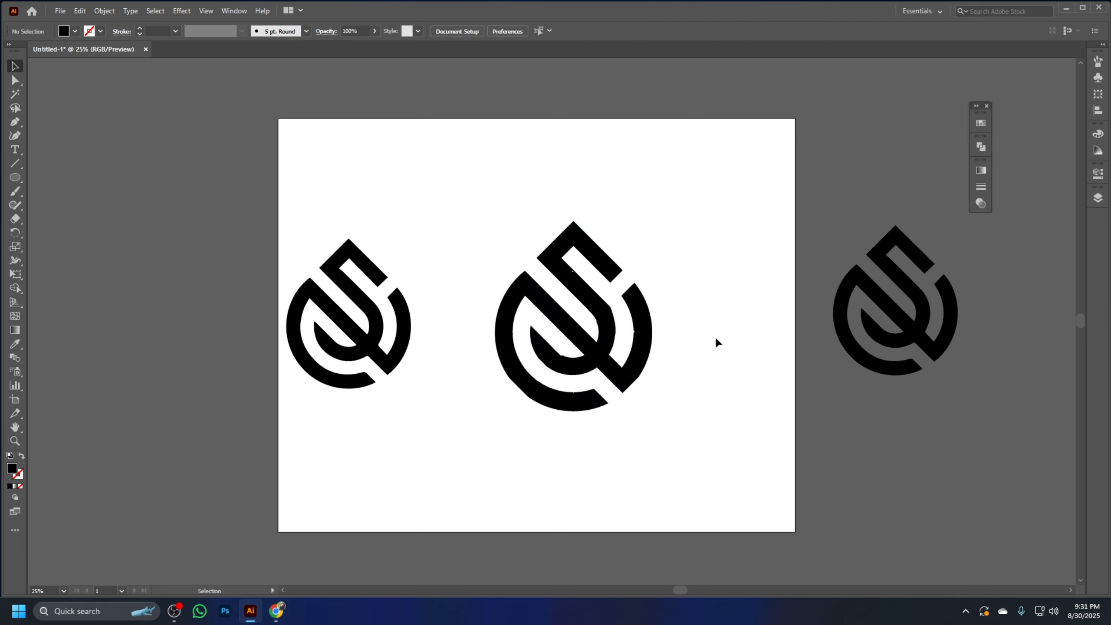
Move the smaller black reference logo off the artboard into the empty area on its left
left_click_drag(301, 186, 426, 389)
left_click_drag(670, 441, 539, 201)
left_click(677, 384)
left_click_drag(698, 455, 534, 194)
left_click(423, 445)
left_click_drag(449, 404, 265, 181)
left_click(387, 413)
left_click_drag(438, 401, 280, 193)
left_click_drag(368, 325, 175, 295)
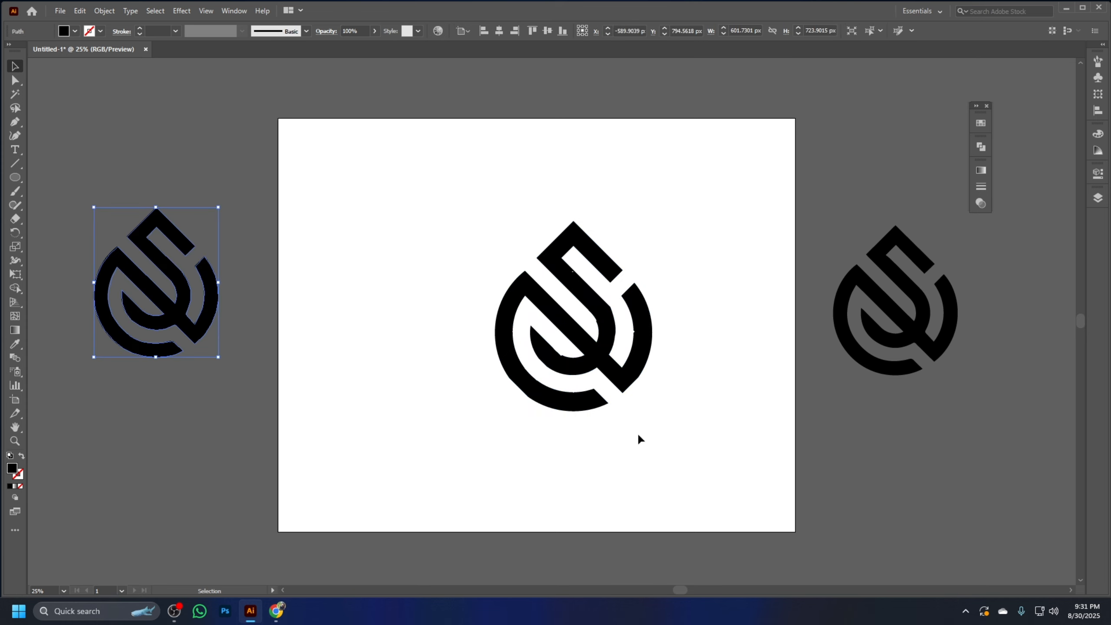
Select the large logo and fill it with the orange-red swatch C=0 M=80 Y=95 K=0
left_click_drag(706, 418, 487, 196)
key("a")
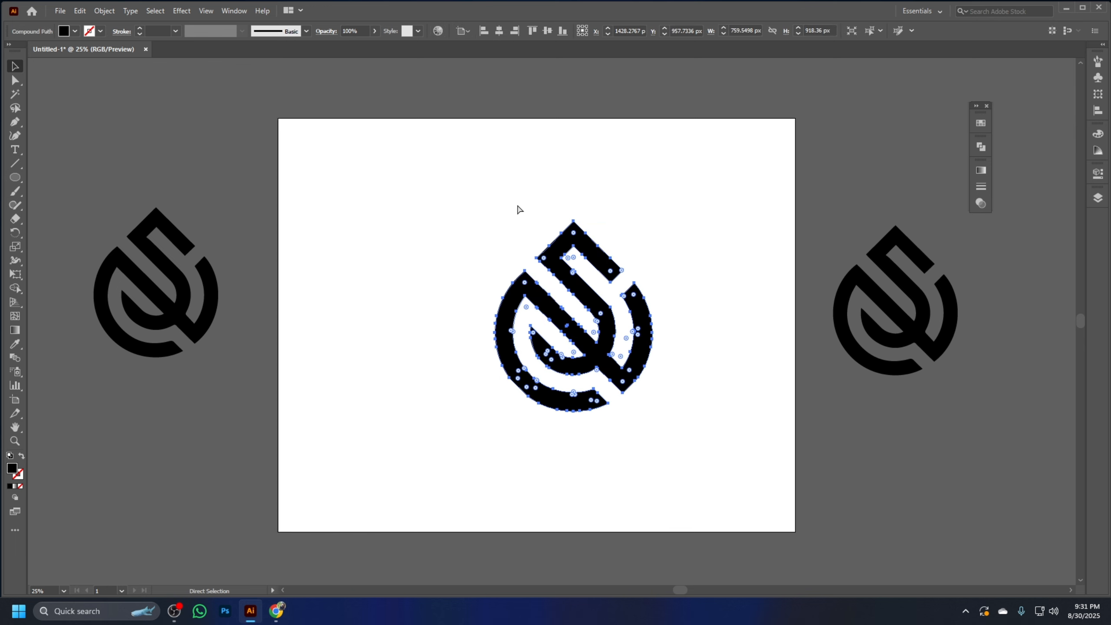
key("v")
left_click_drag(692, 436, 511, 249)
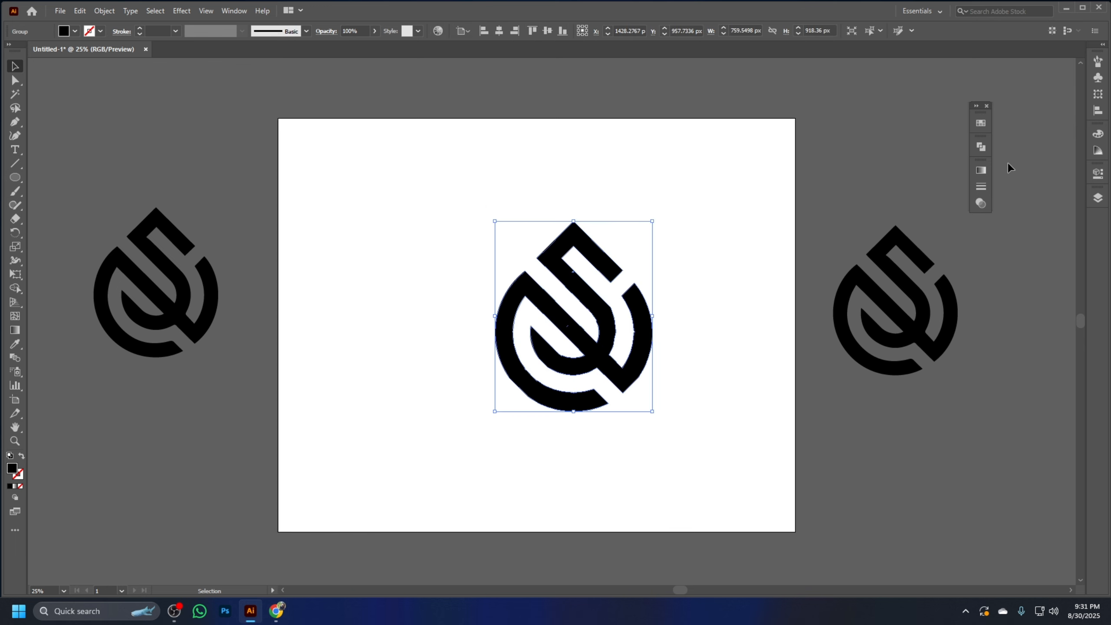
left_click(981, 124)
left_click(926, 162)
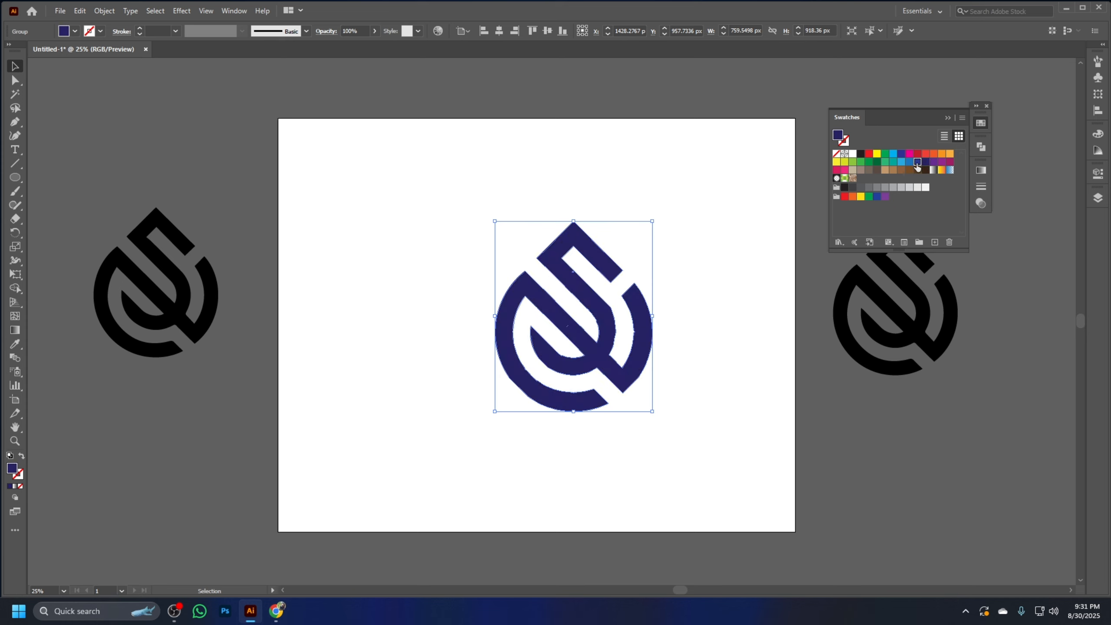
left_click(917, 162)
left_click(942, 154)
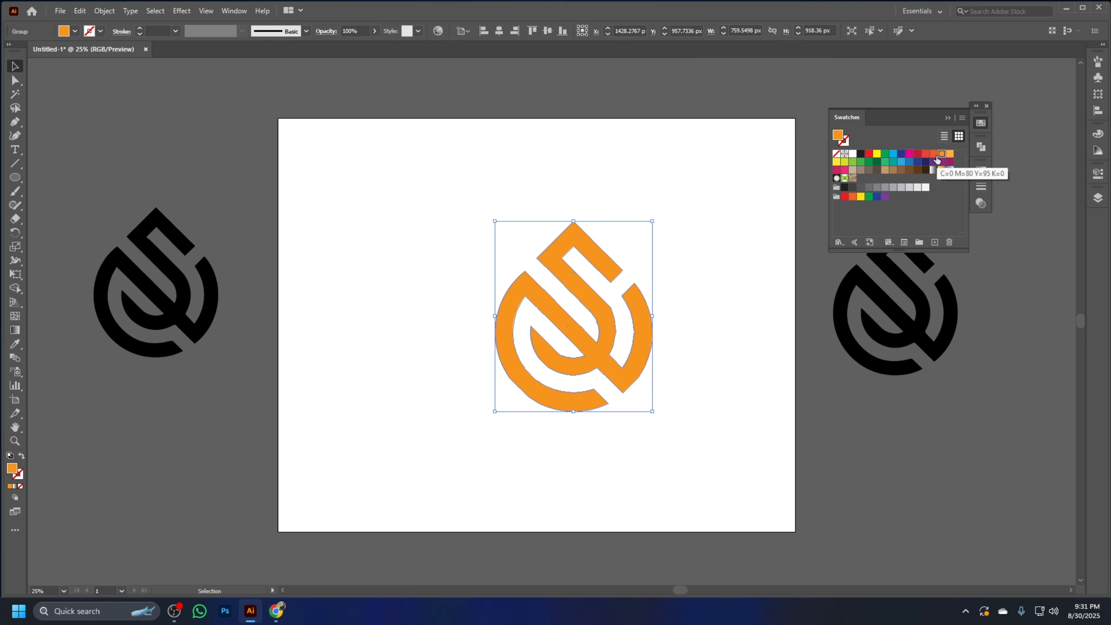
left_click(933, 153)
Move the orange-red logo to the middle of the artboard and close the swatches
left_click(712, 165)
left_click_drag(635, 335, 602, 334)
left_click(784, 330)
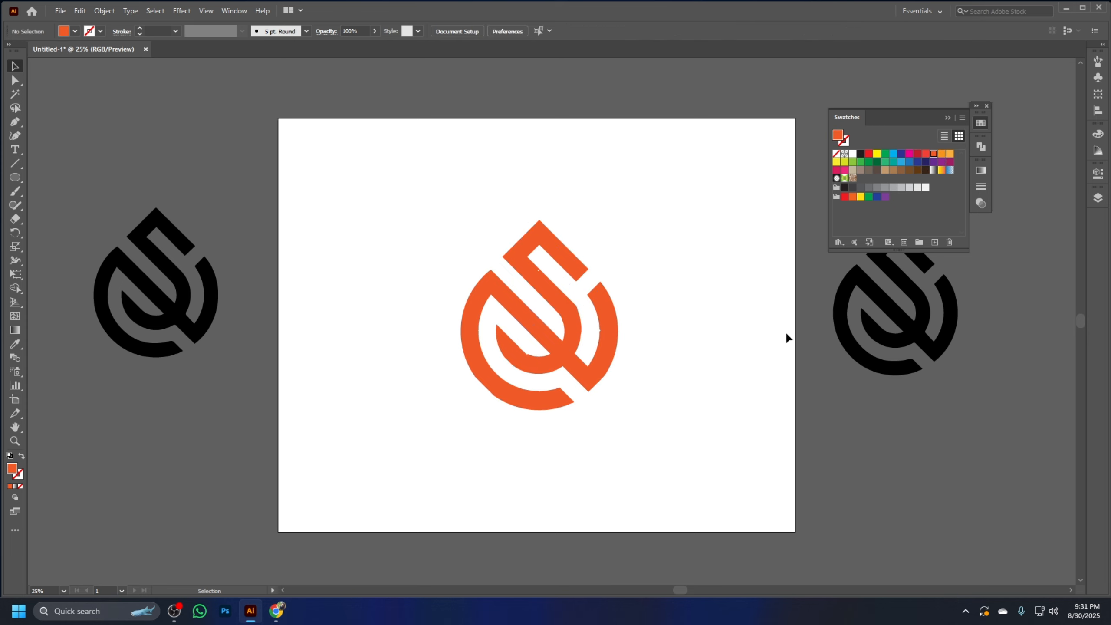
left_click(980, 122)
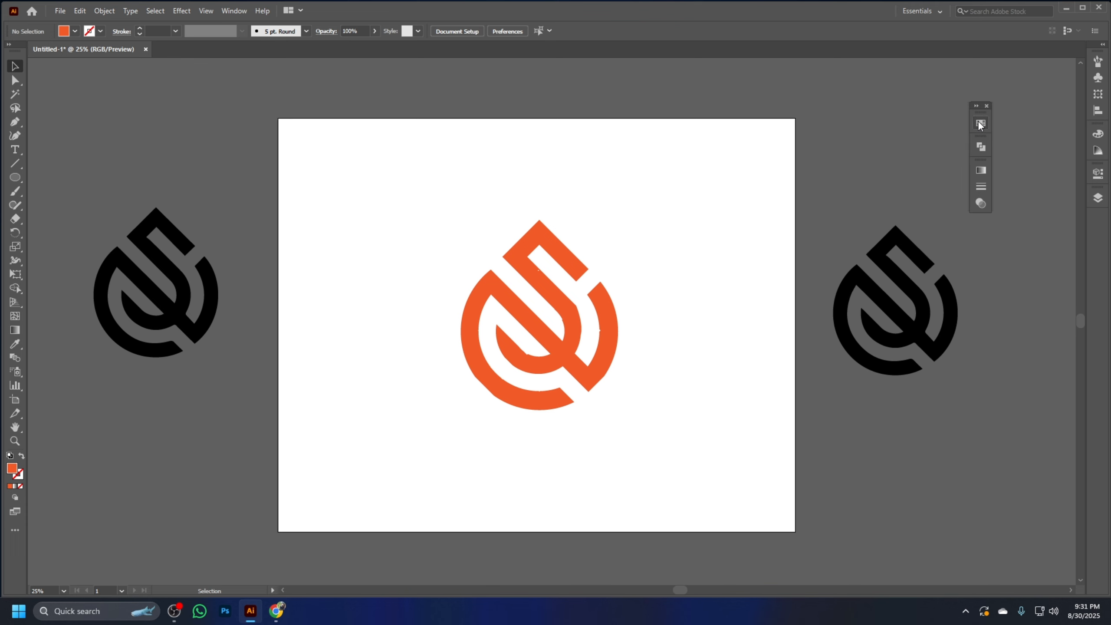
Minimize Illustrator, launch Photoshop from the desktop, and return to the logo document while it loads
left_click(532, 229)
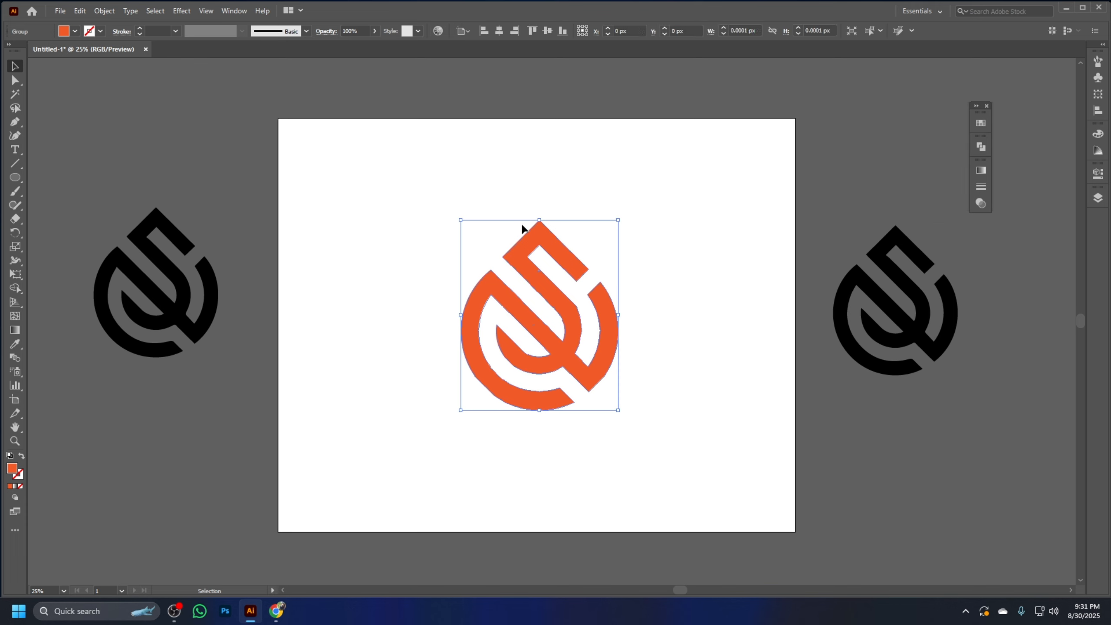
left_click(1065, 9)
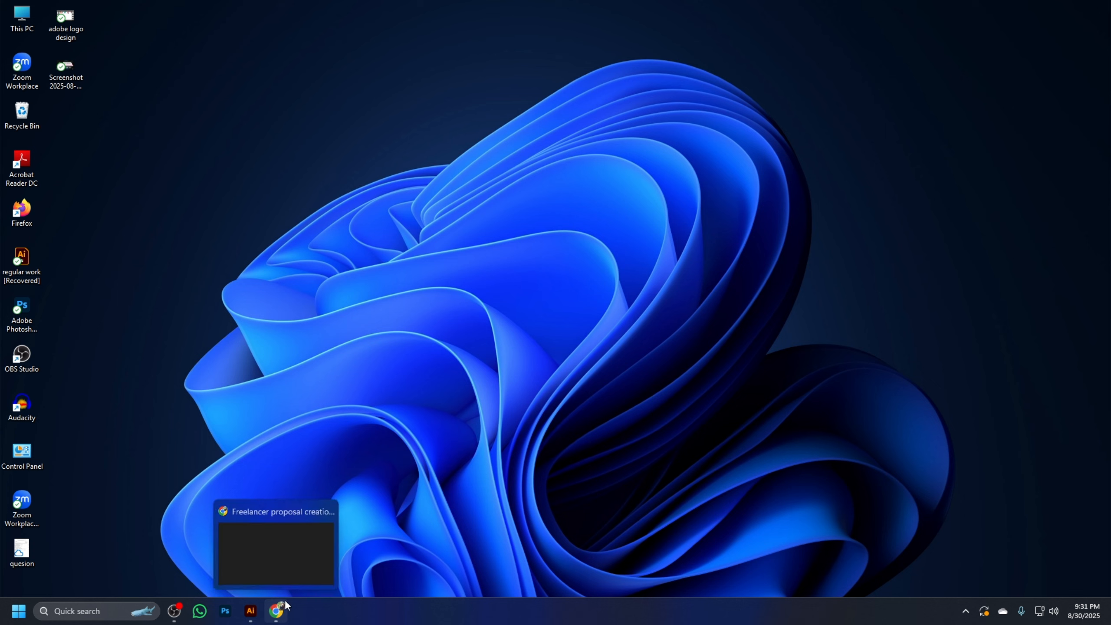
double_click(26, 308)
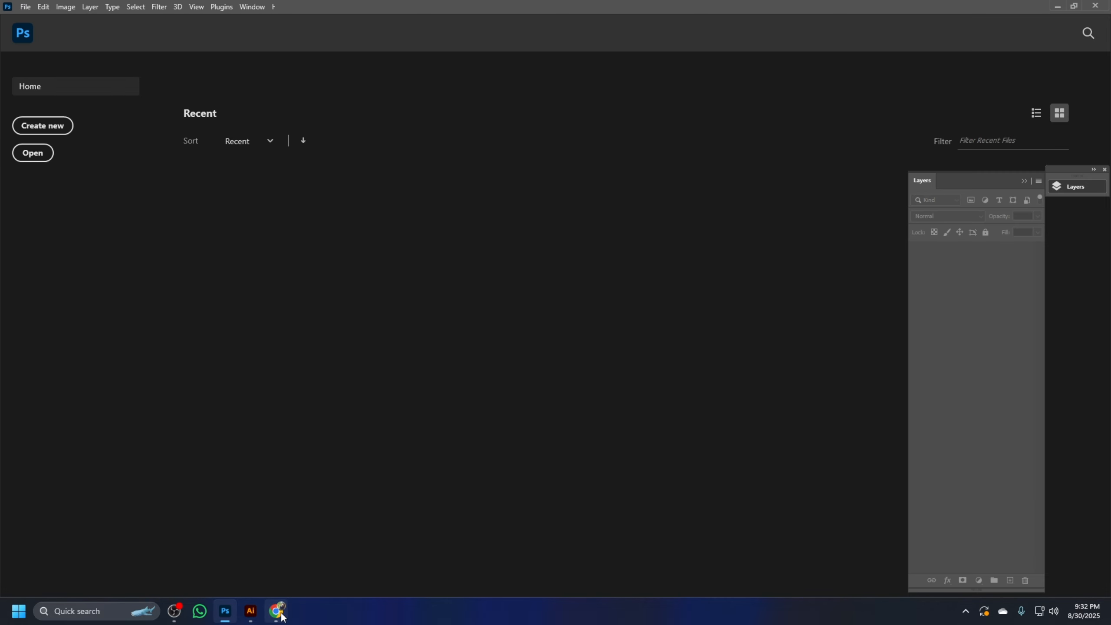
left_click(276, 611)
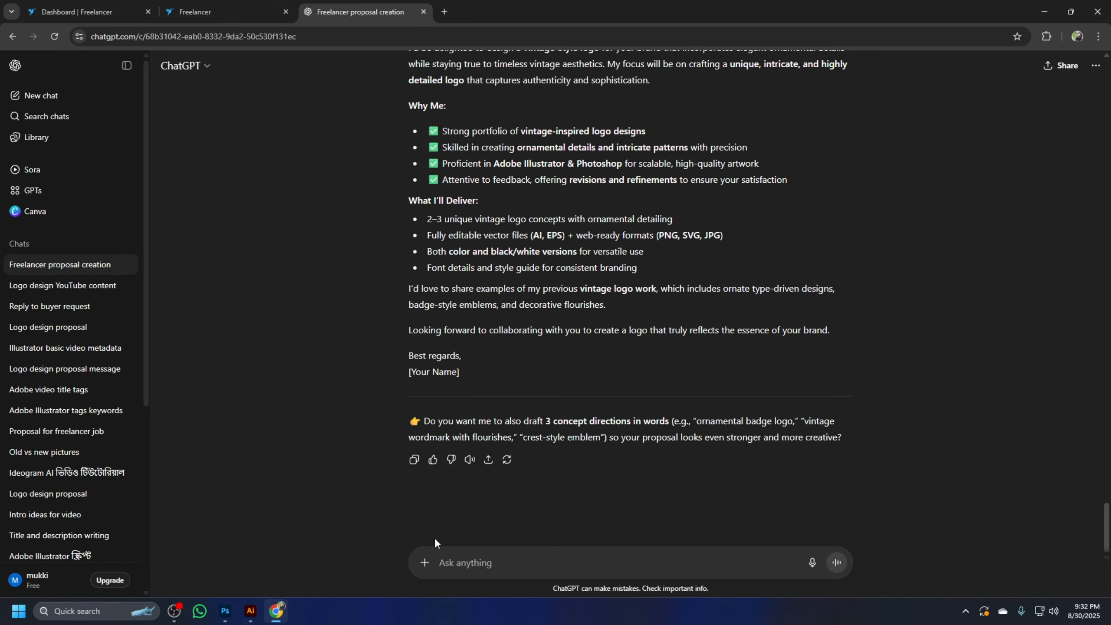
left_click(250, 610)
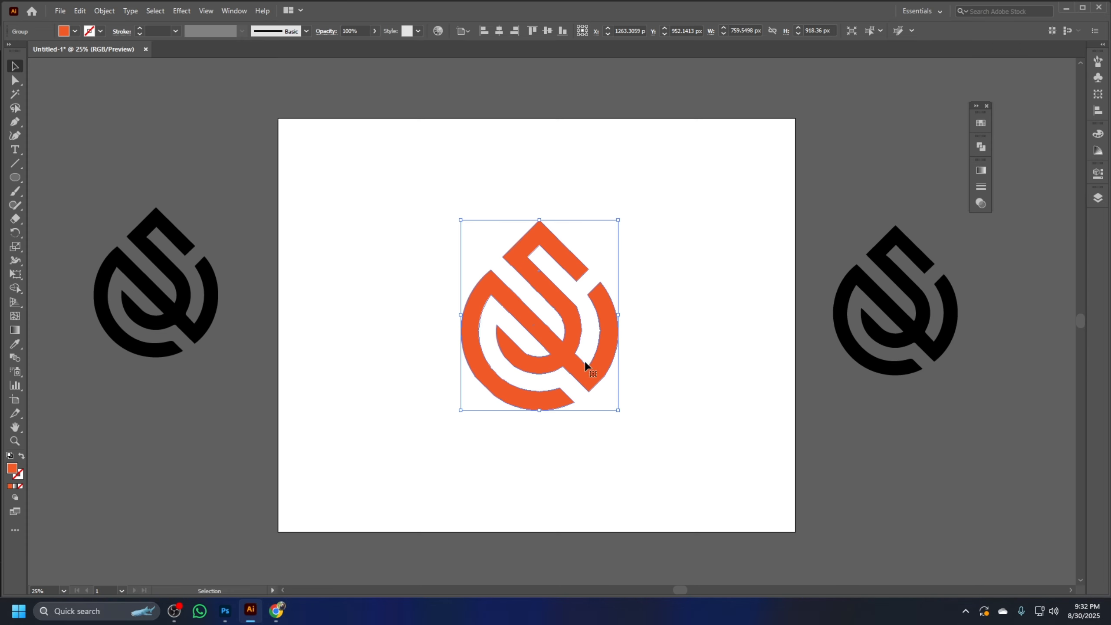
left_click_drag(725, 480, 363, 139)
left_click_drag(672, 430, 404, 196)
left_click(595, 246)
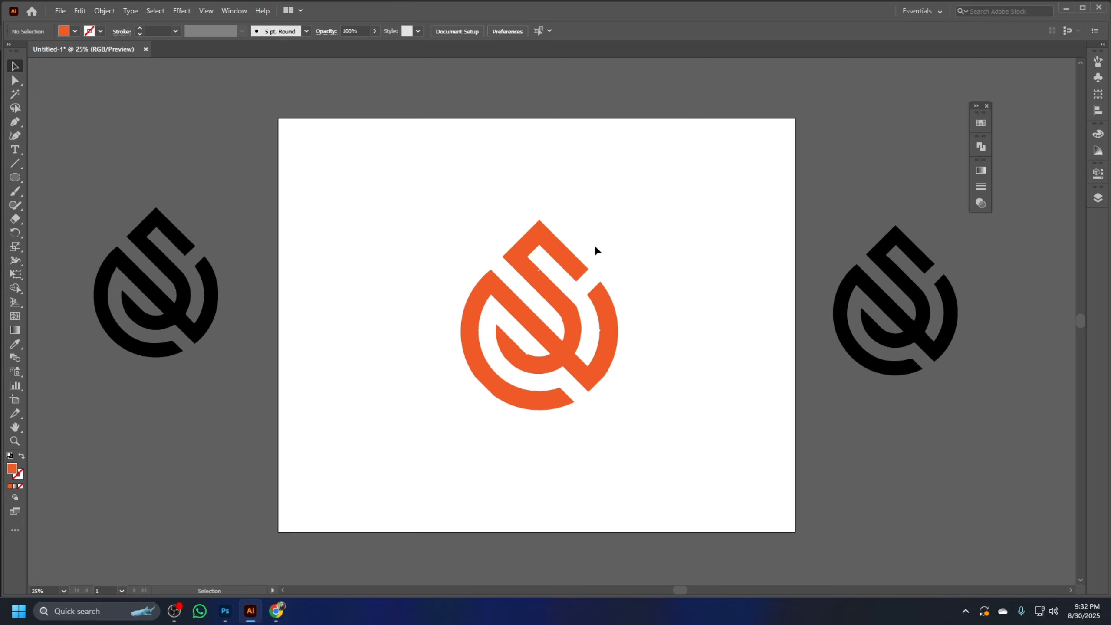
Switch to Photoshop and open the recent mockup file NEW 3D WALL .psd
left_click(1066, 8)
left_click(1045, 8)
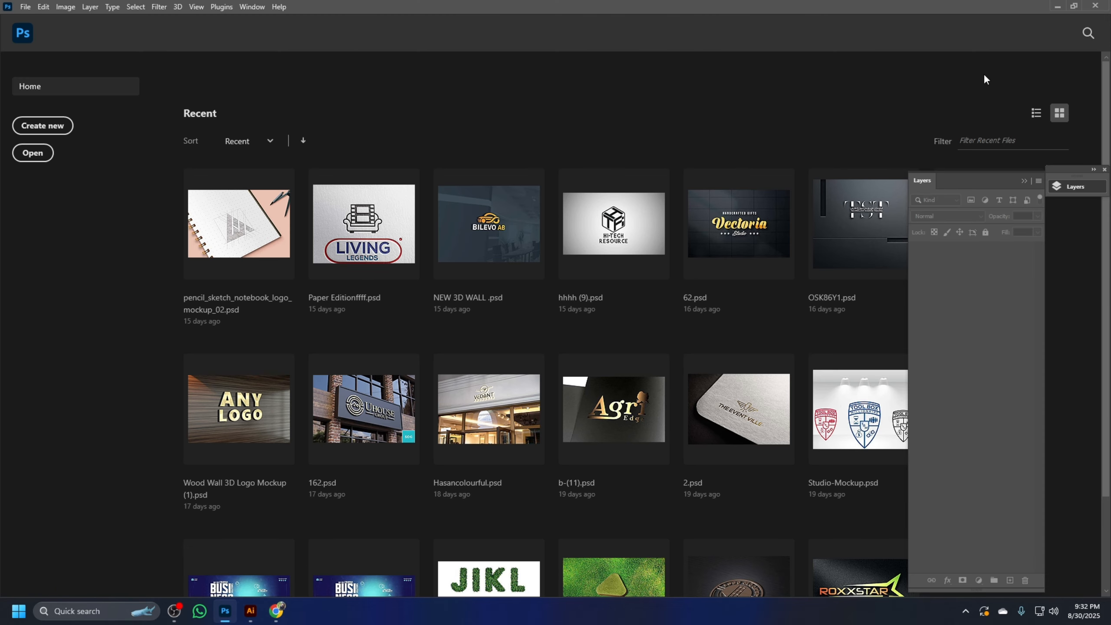
left_click(1104, 170)
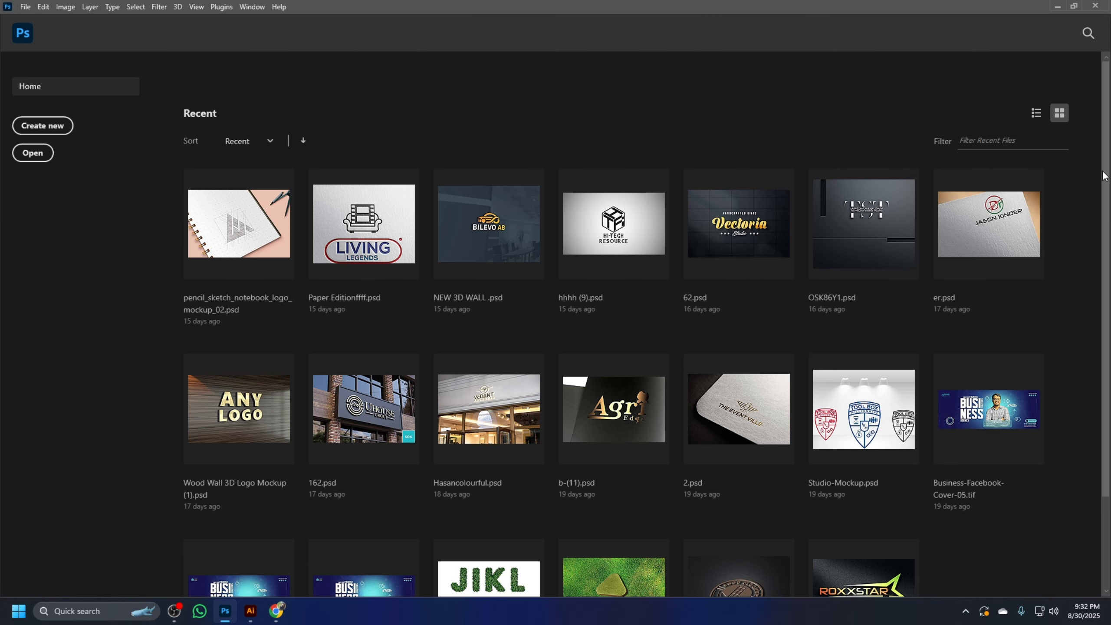
scroll(831, 246, "down", 1)
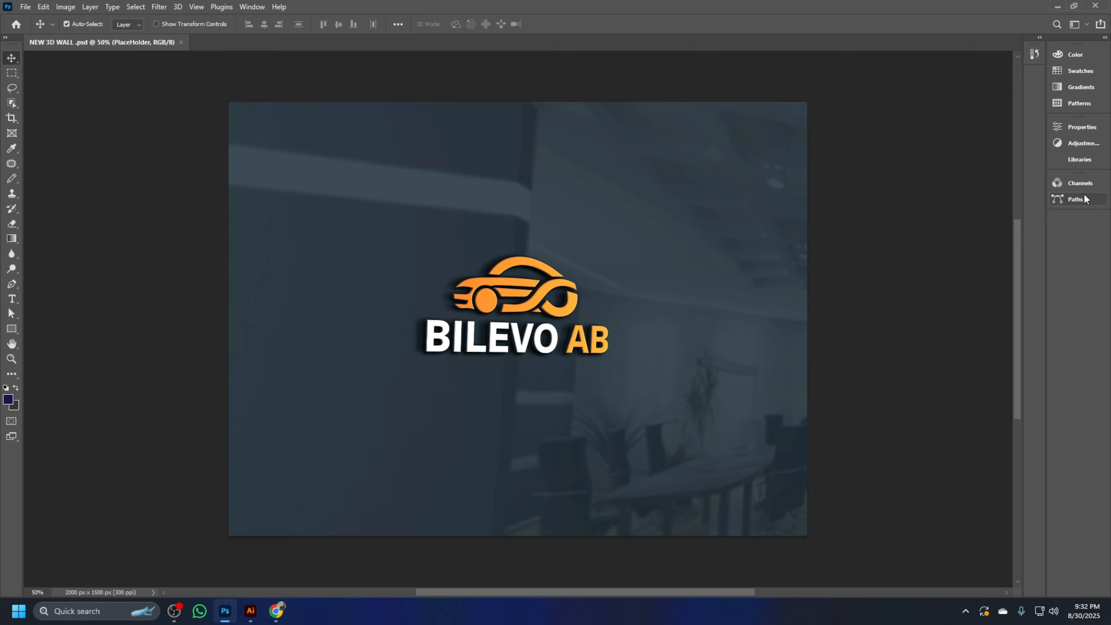
Display the mockup's layers and open the contents of the PlaceHolder smart object for editing
left_click(1080, 159)
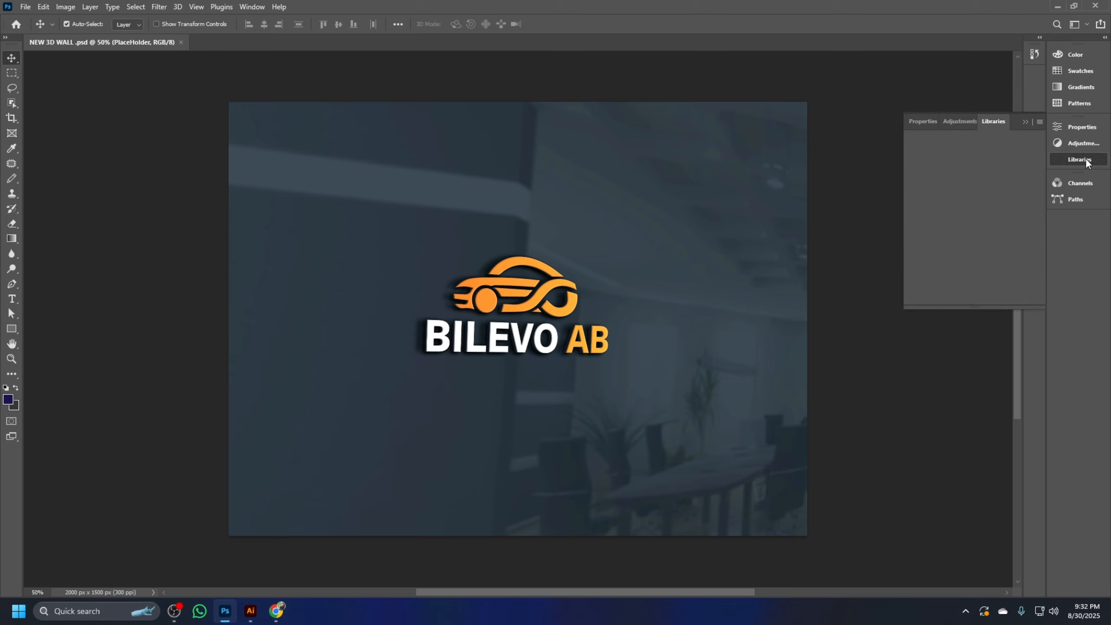
left_click(1082, 181)
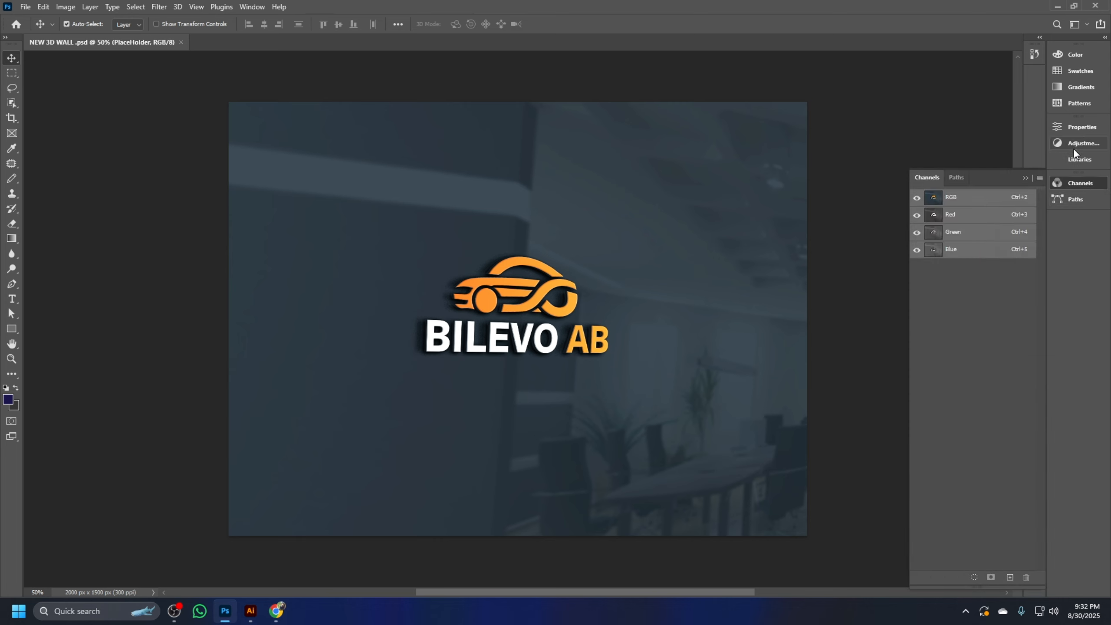
left_click(257, 9)
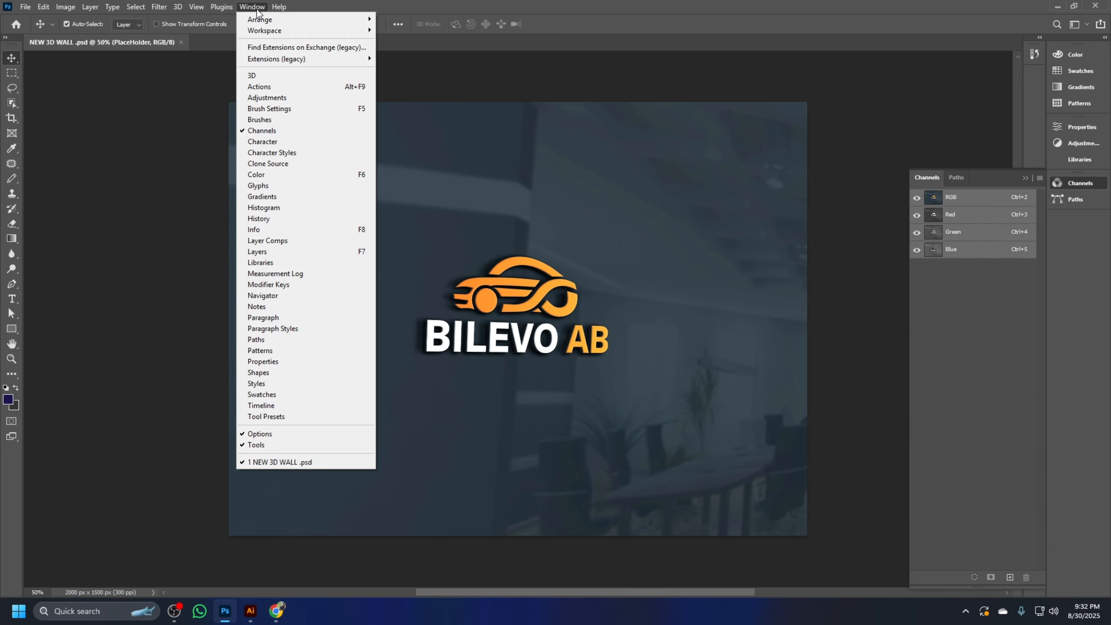
left_click(274, 253)
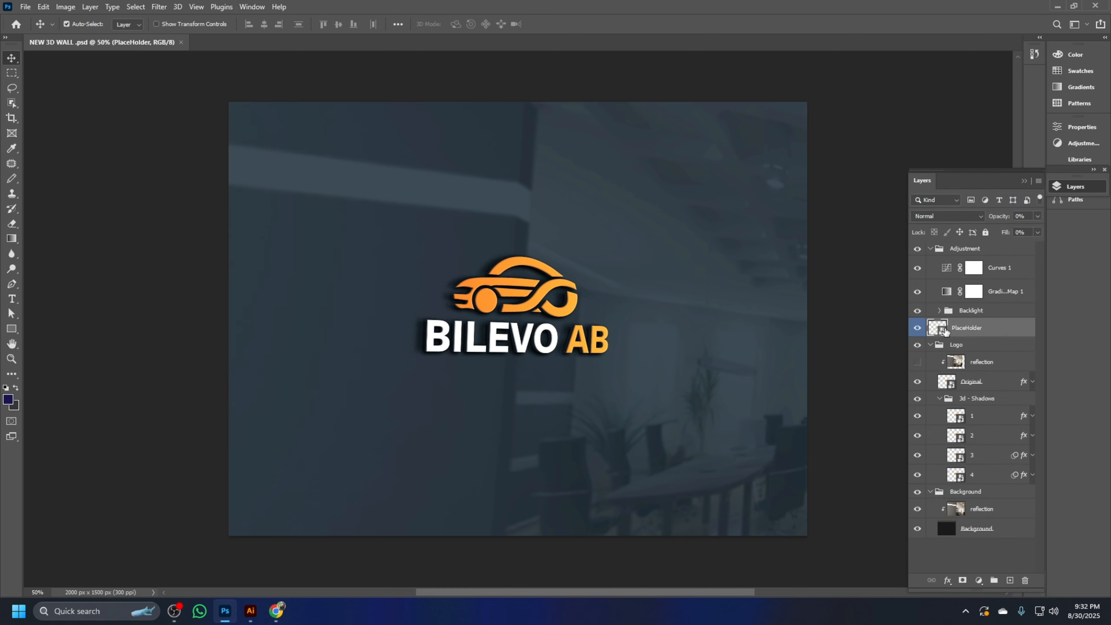
double_click(944, 328)
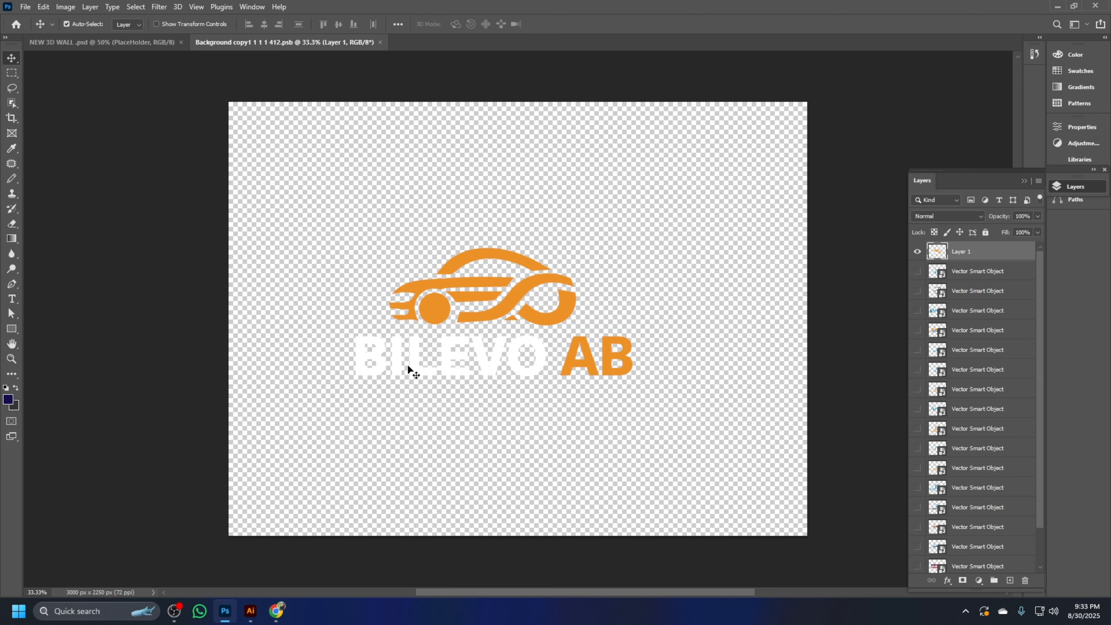
key("ctrl+v")
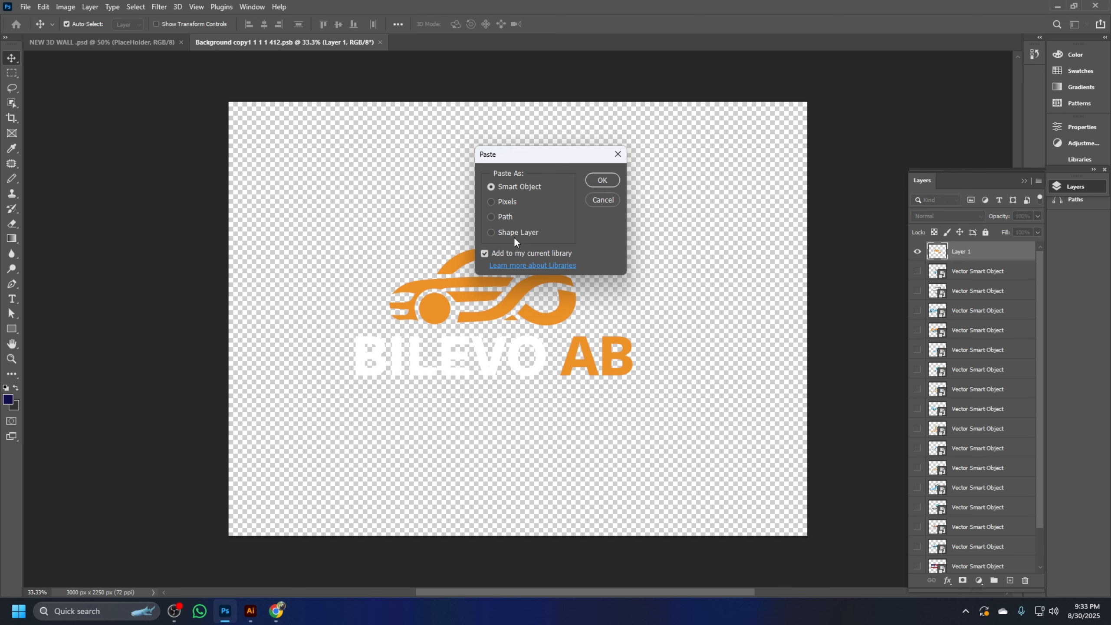
left_click(609, 182)
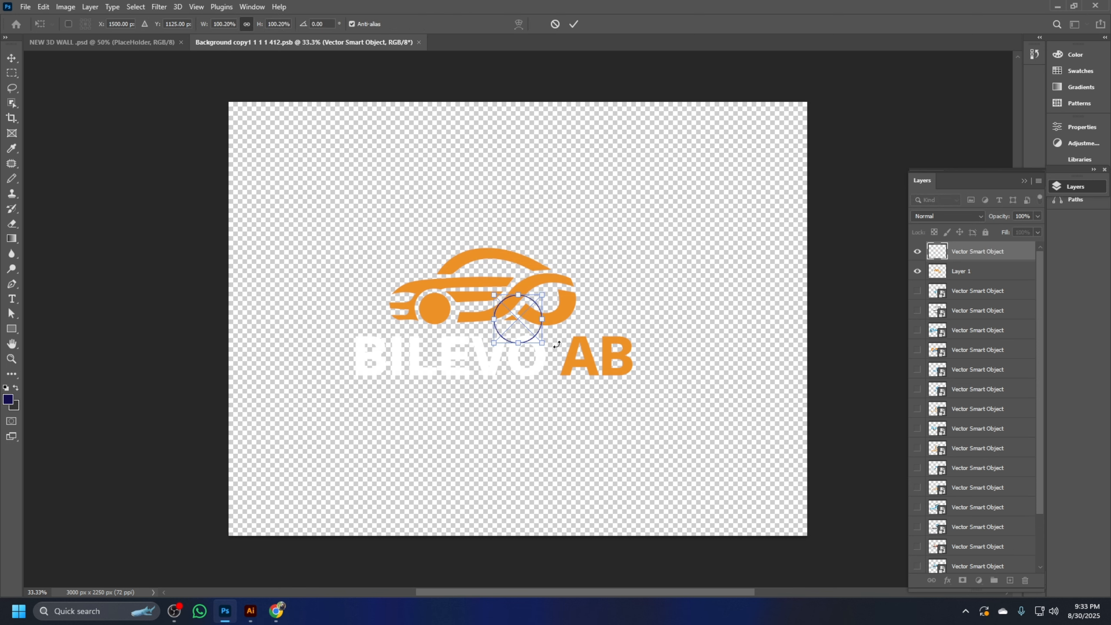
key("Return")
Switch to Illustrator, select the entire orange-red logo and copy it
left_click(250, 611)
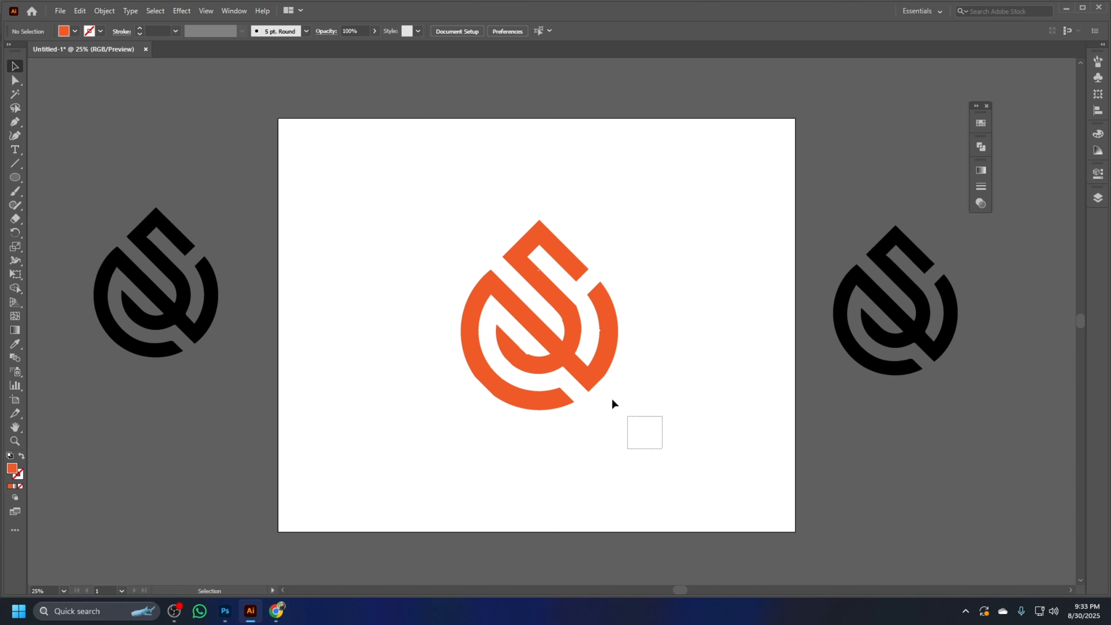
left_click_drag(612, 402, 438, 177)
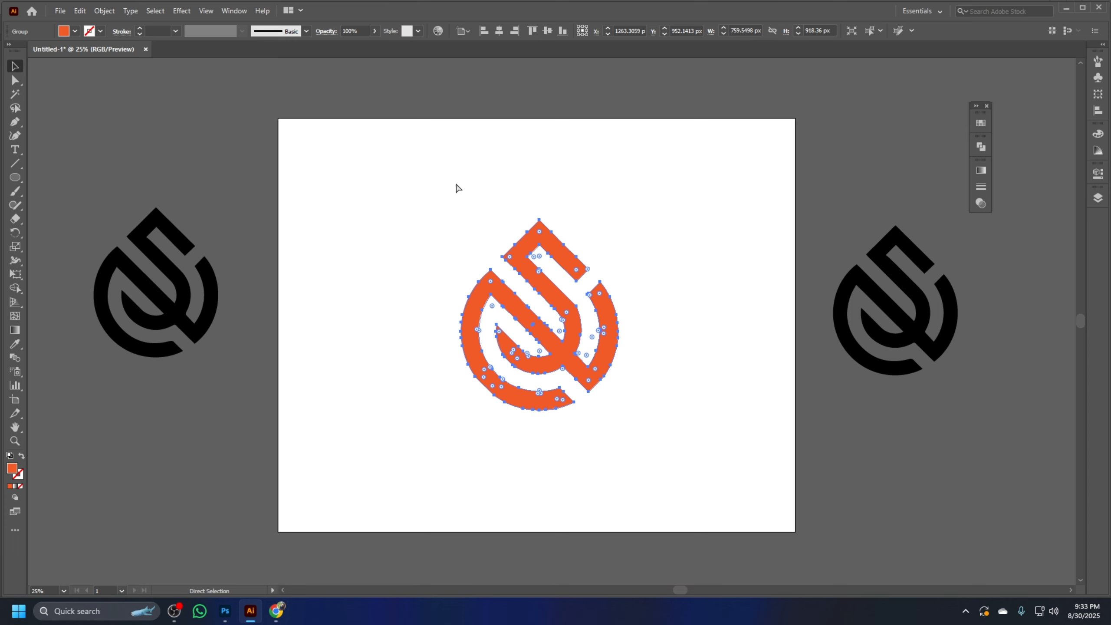
key("v")
Return to Photoshop and paste the logo into the placeholder document as a Smart Object
left_click(276, 611)
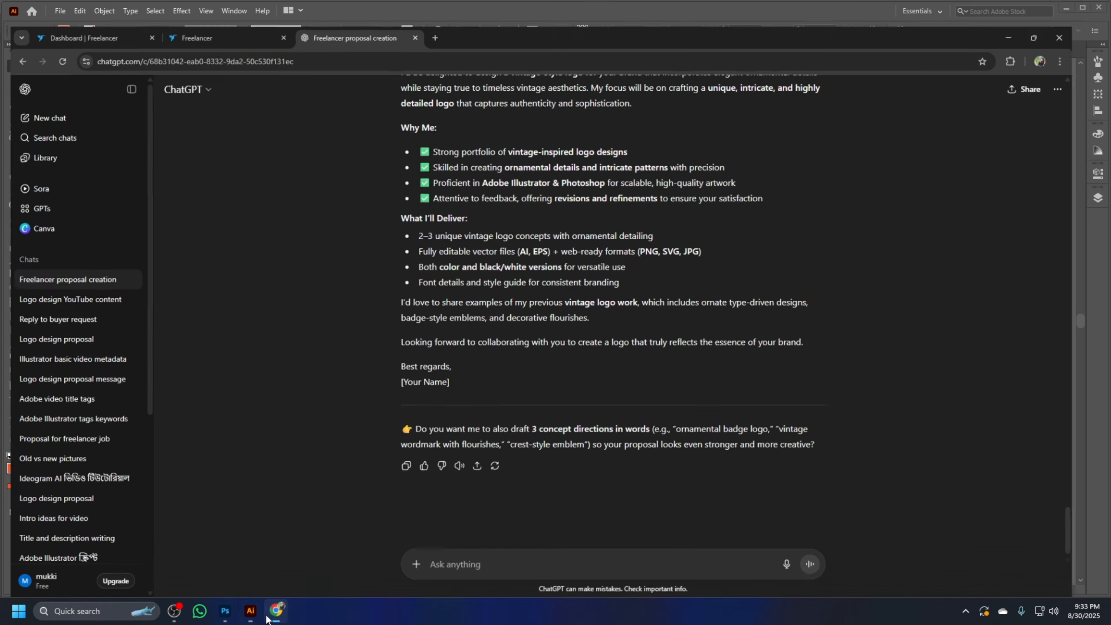
left_click(224, 610)
key("ctrl+v")
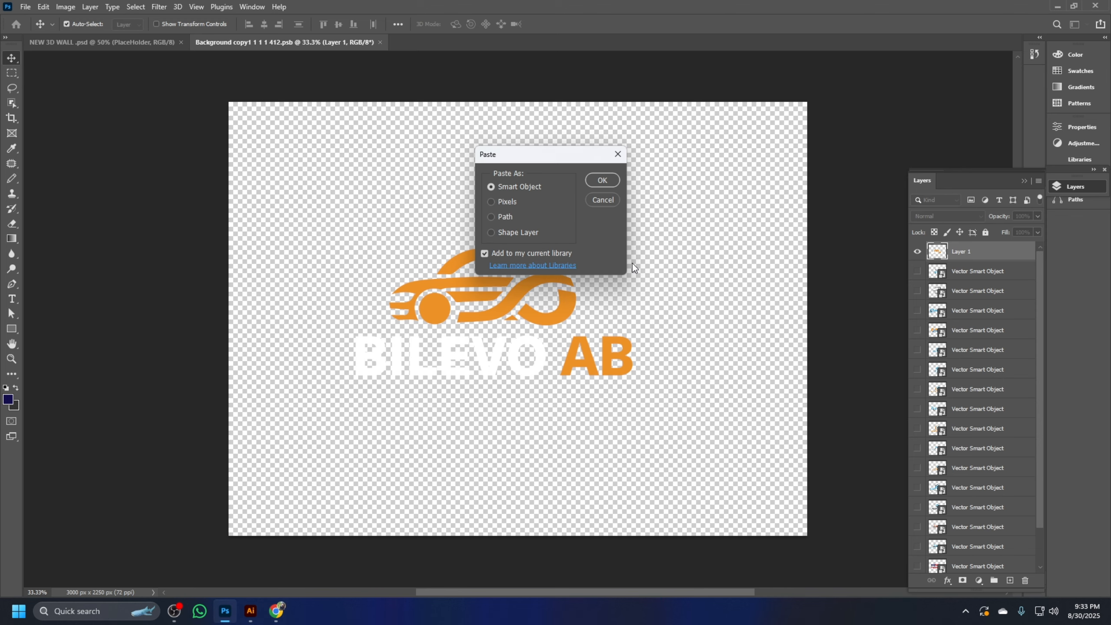
left_click(602, 180)
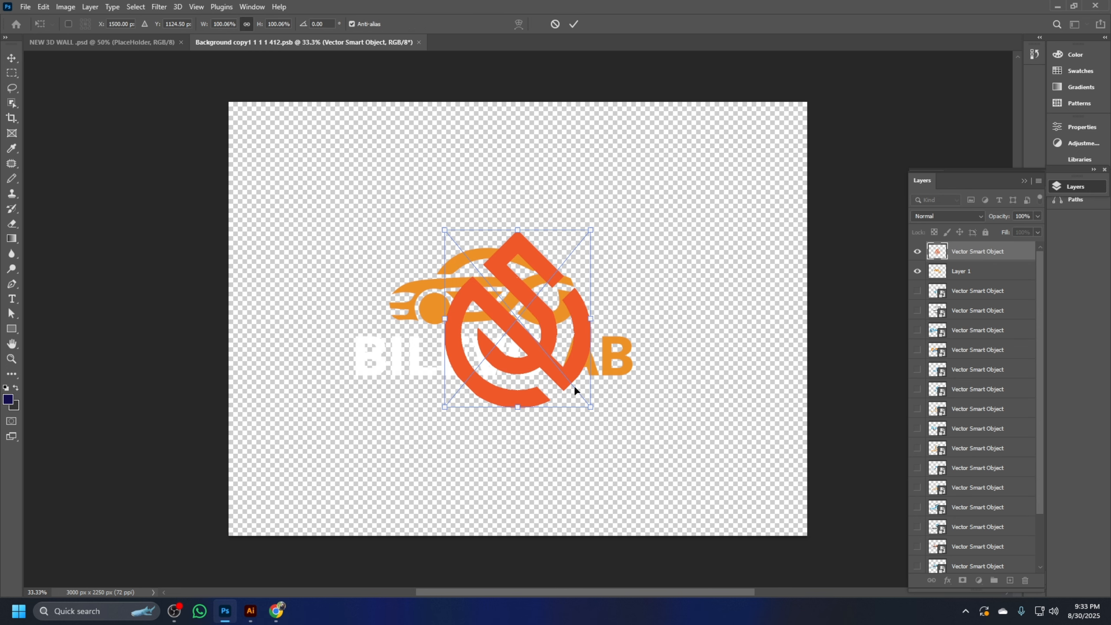
Enlarge the pasted logo proportionally to about 127%, position it slightly left of the canvas centre, and commit the transform
left_click_drag(591, 408, 626, 443)
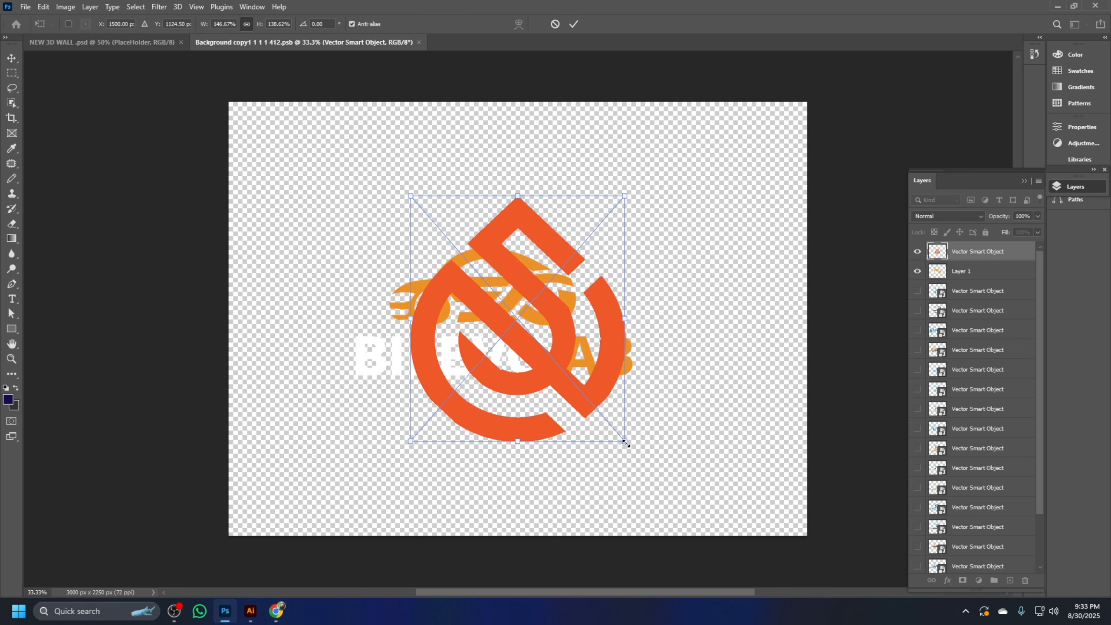
key("ctrl+z")
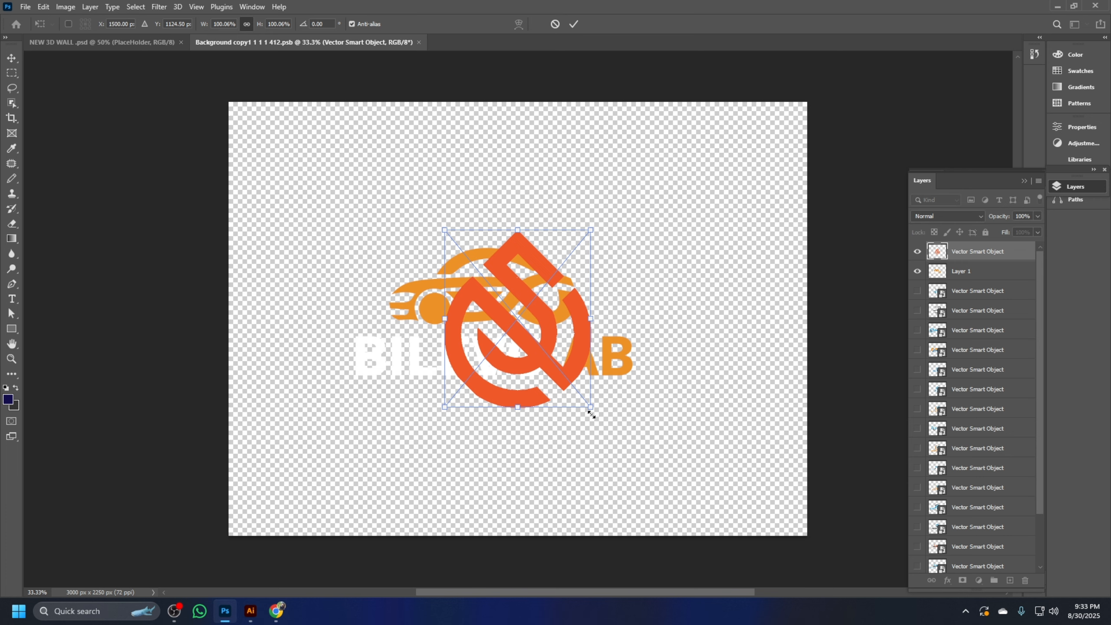
mouse_move(590, 408)
left_mouse_down()
mouse_move(649, 439)
mouse_move(620, 437)
mouse_move(534, 358)
mouse_move(645, 459)
mouse_move(588, 398)
mouse_move(667, 466)
mouse_move(619, 476)
mouse_move(636, 432)
mouse_move(669, 459)
mouse_move(664, 474)
mouse_move(607, 372)
mouse_move(582, 373)
mouse_move(645, 437)
mouse_move(620, 404)
mouse_move(593, 423)
left_mouse_up()
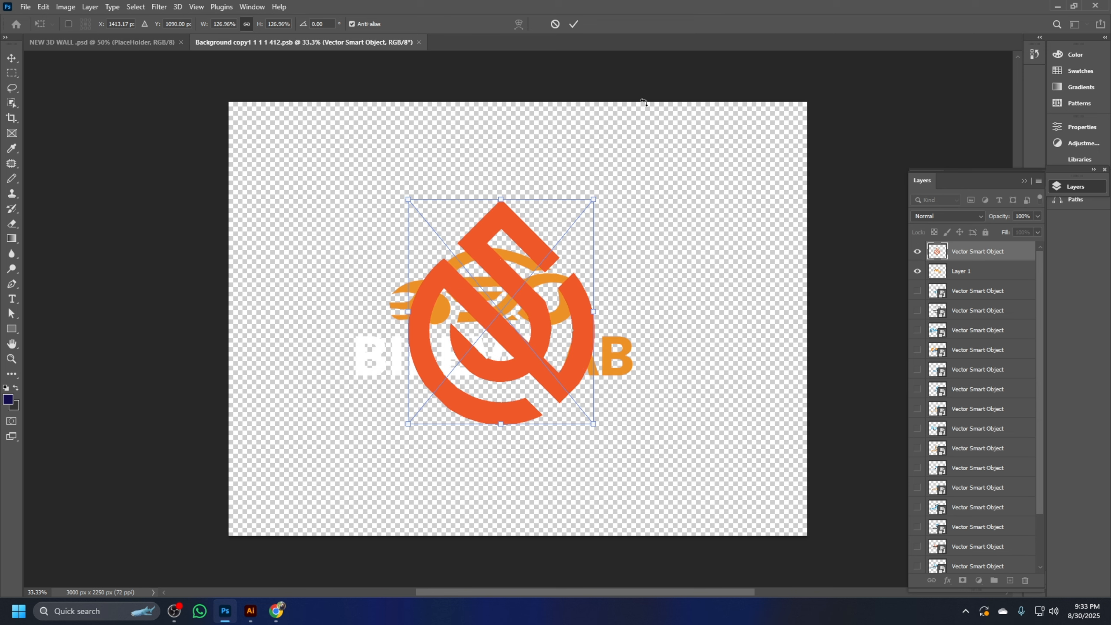
left_click(575, 24)
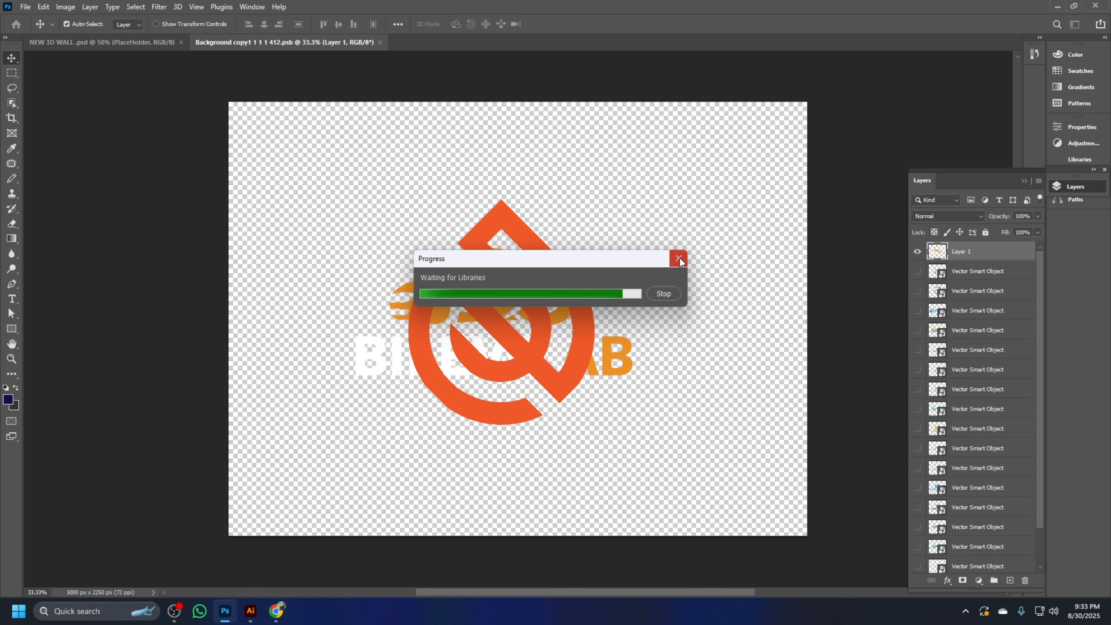
Hide the old car logo on Layer 1, save the smart object contents and return to the NEW 3D WALL mockup
left_click(918, 272)
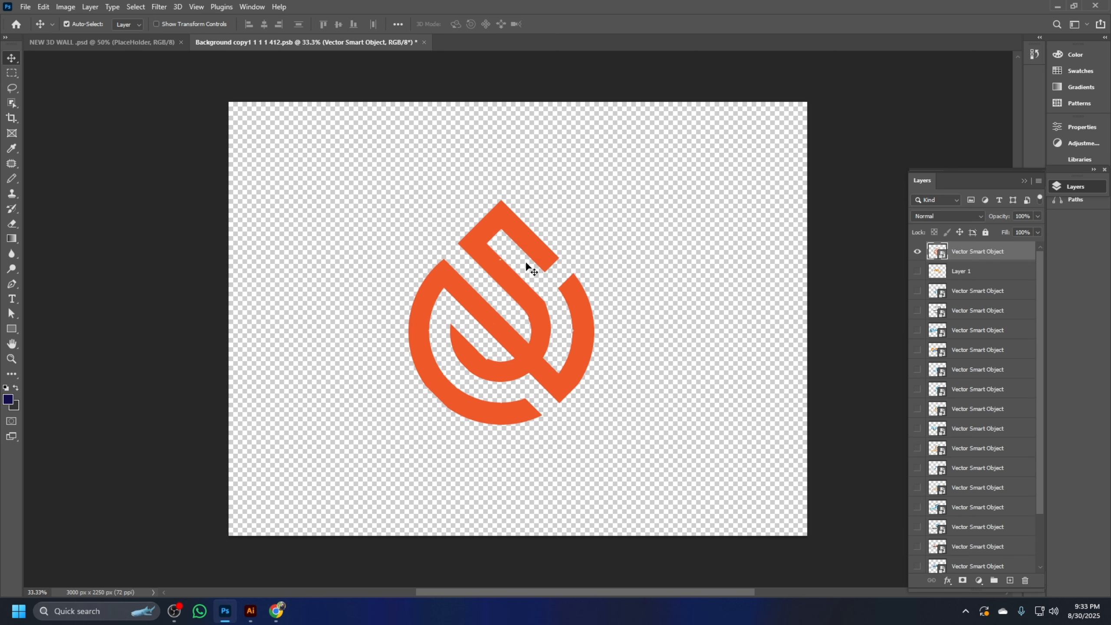
key("ctrl+s")
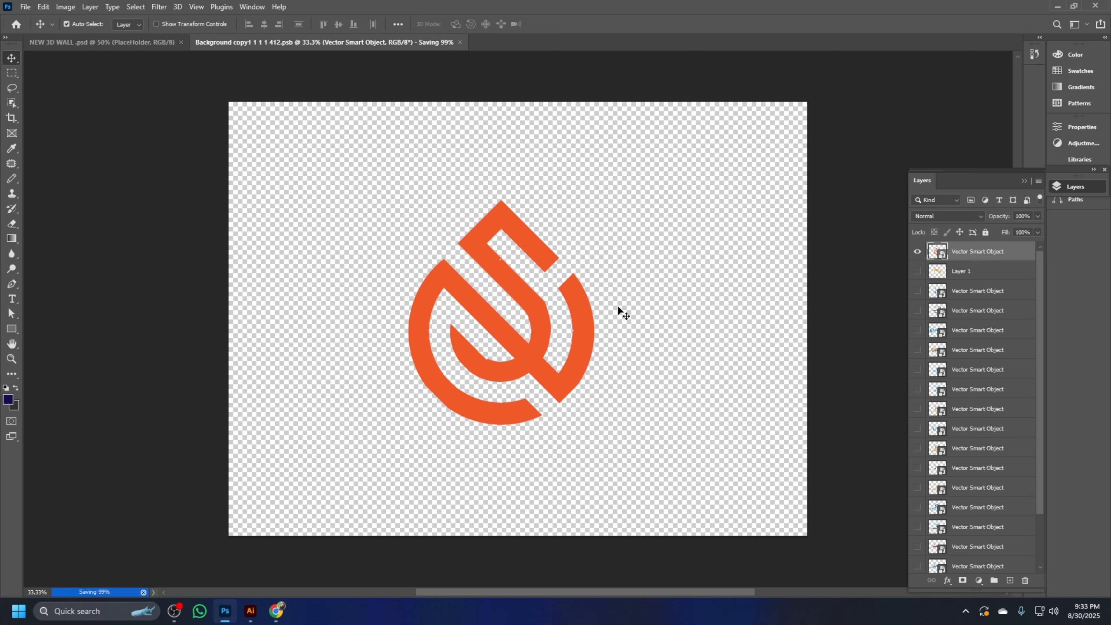
left_click(146, 42)
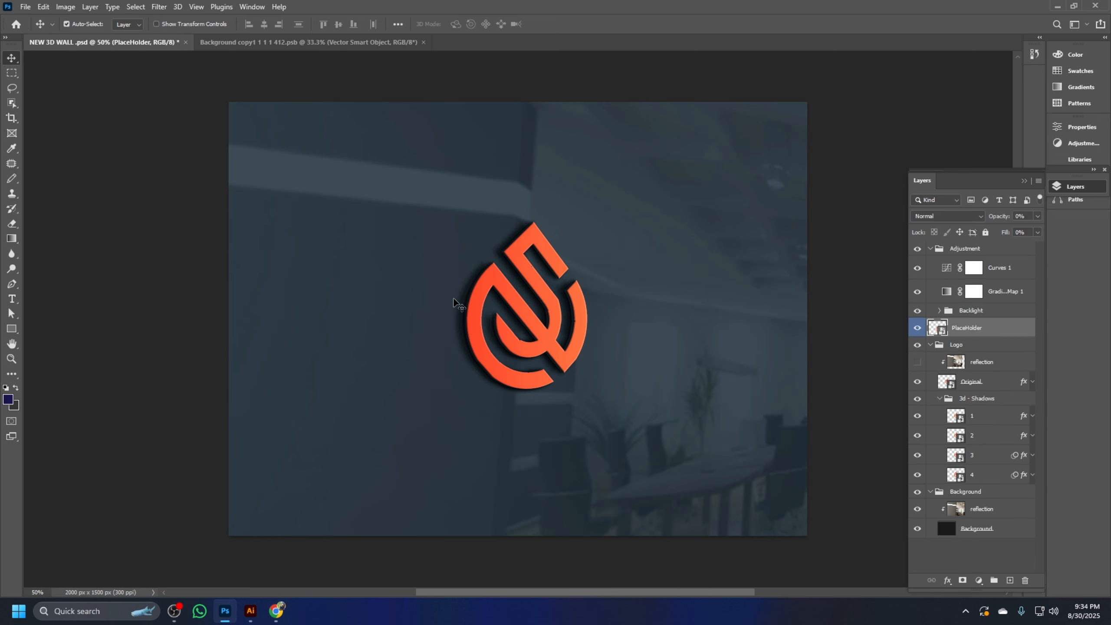
Start a Save for Web (Legacy) export of the wall mockup with JPEG as the format
left_click(25, 7)
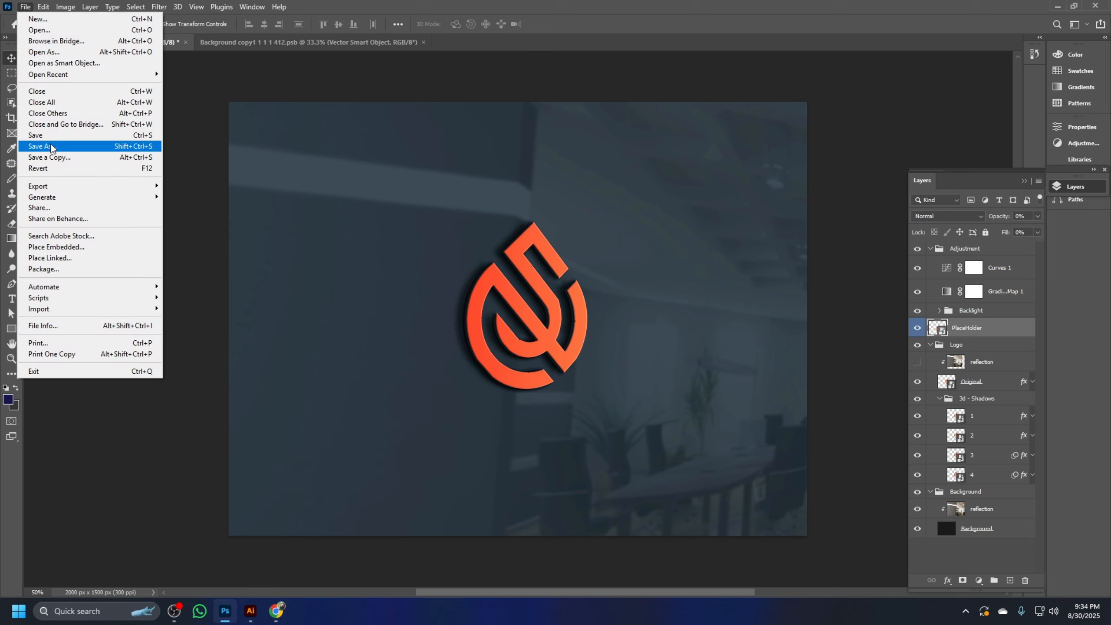
mouse_move(69, 187)
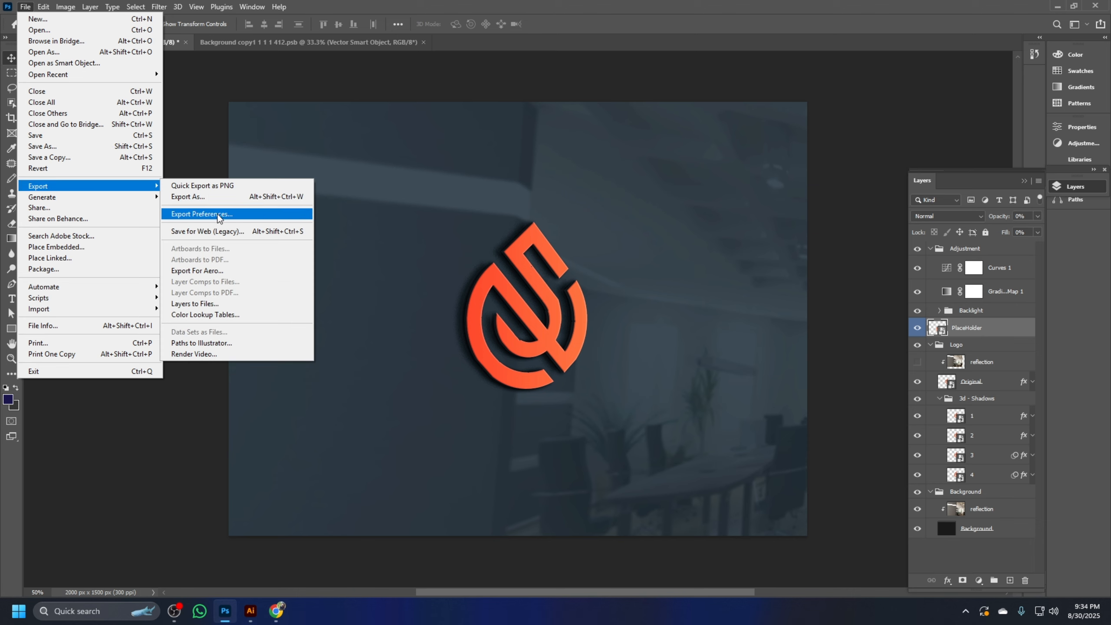
left_click(205, 230)
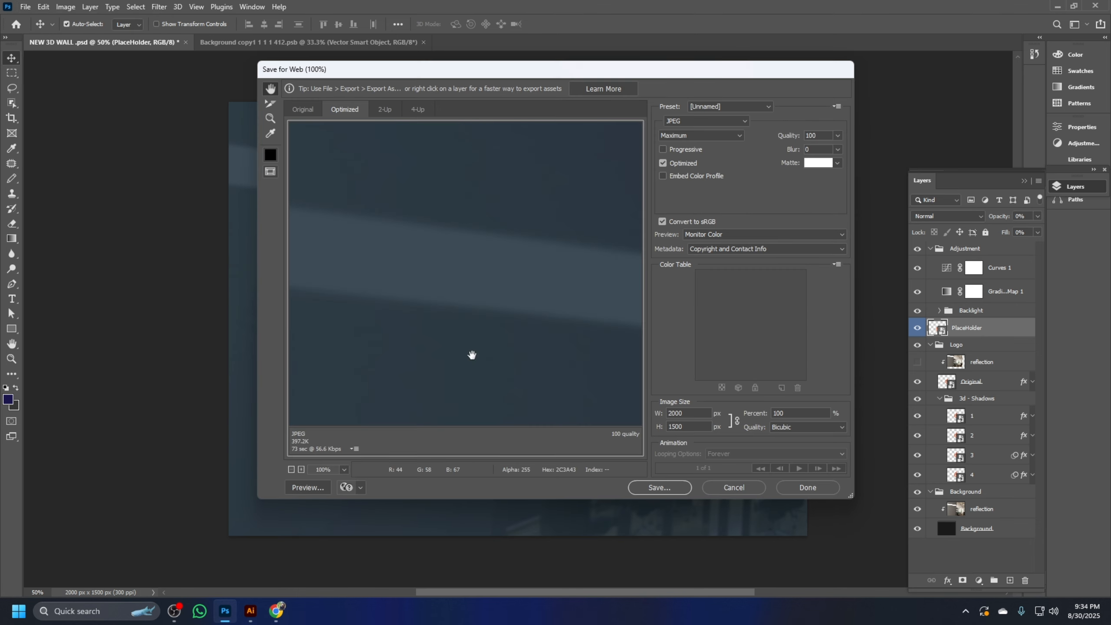
left_click_drag(472, 355, 493, 266)
left_click(704, 120)
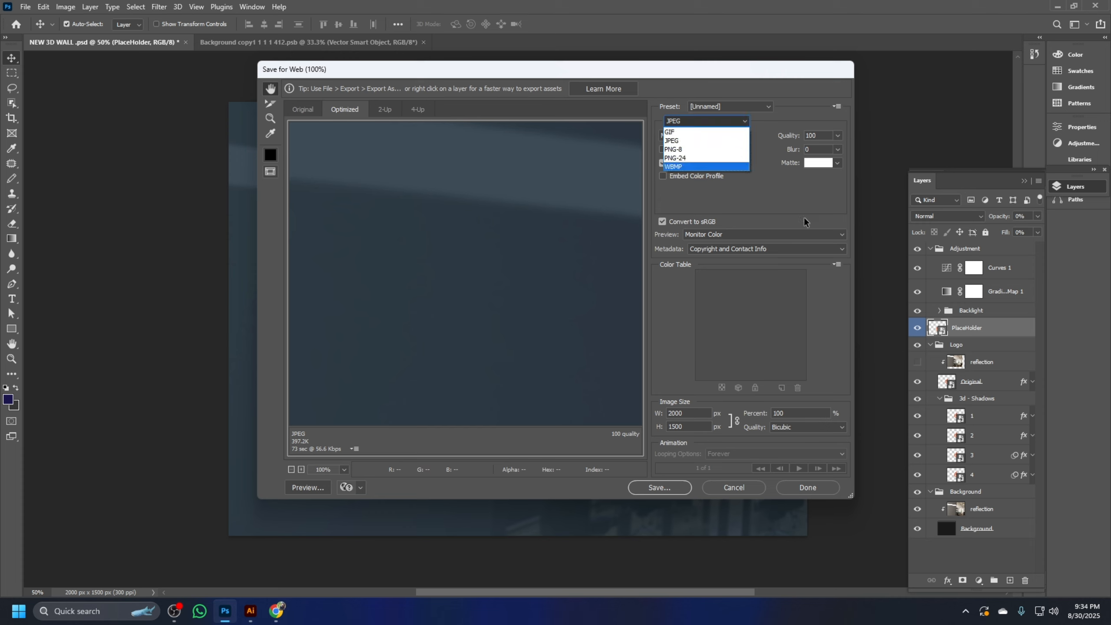
left_click(671, 140)
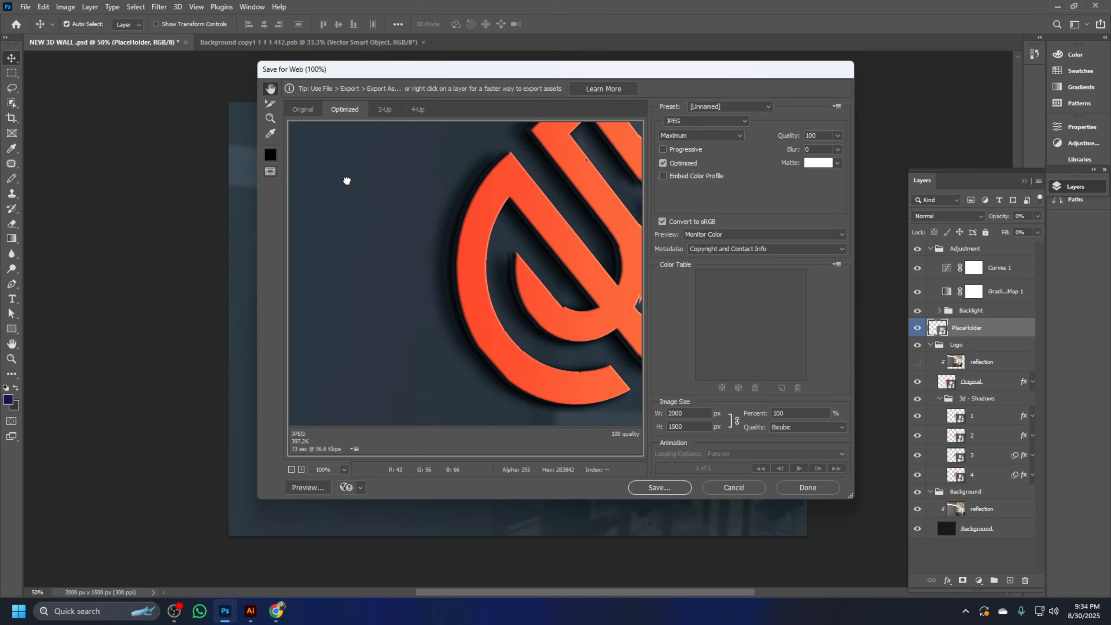
Check the logo in the export preview and save the image to the Desktop as NEW-3D-WALL-
left_click_drag(566, 330, 416, 364)
left_click_drag(556, 250, 530, 289)
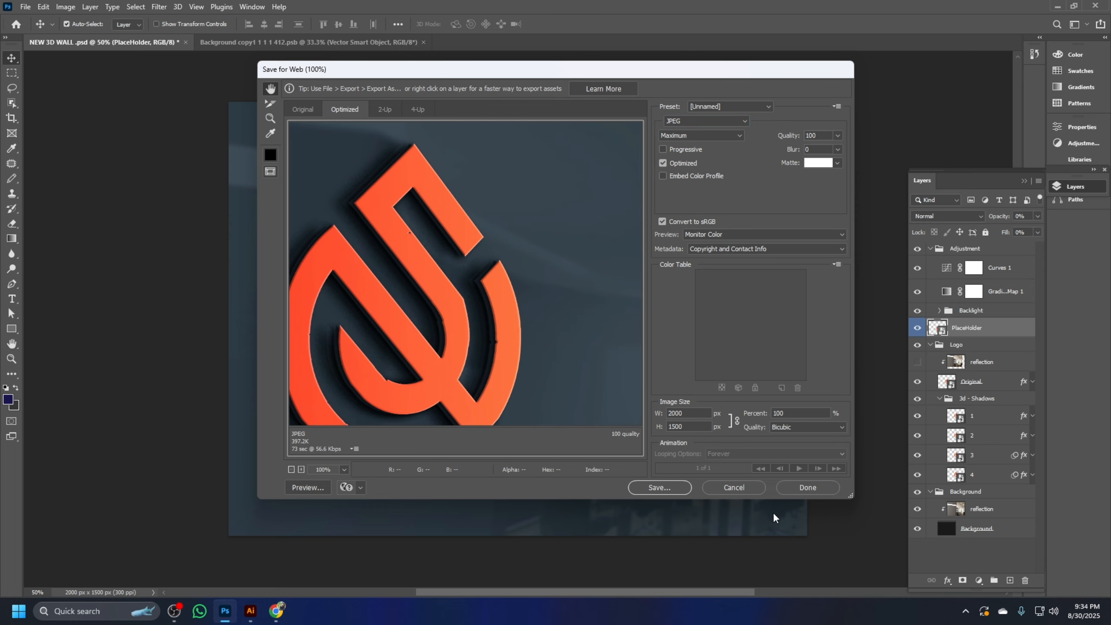
left_click(660, 487)
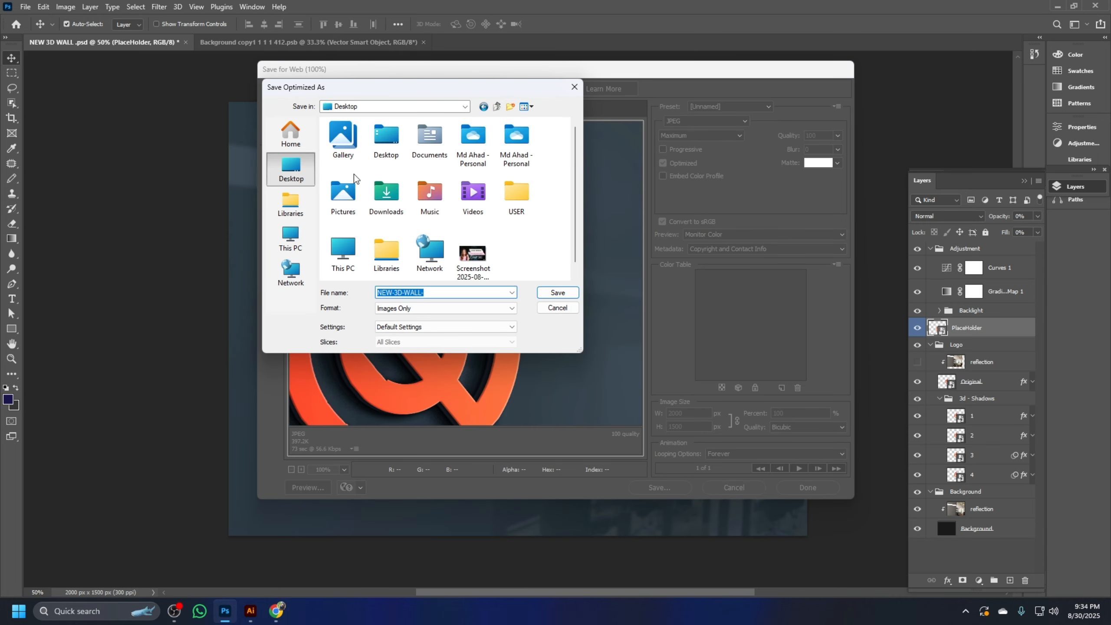
scroll(472, 197, "down", 1)
left_click(561, 293)
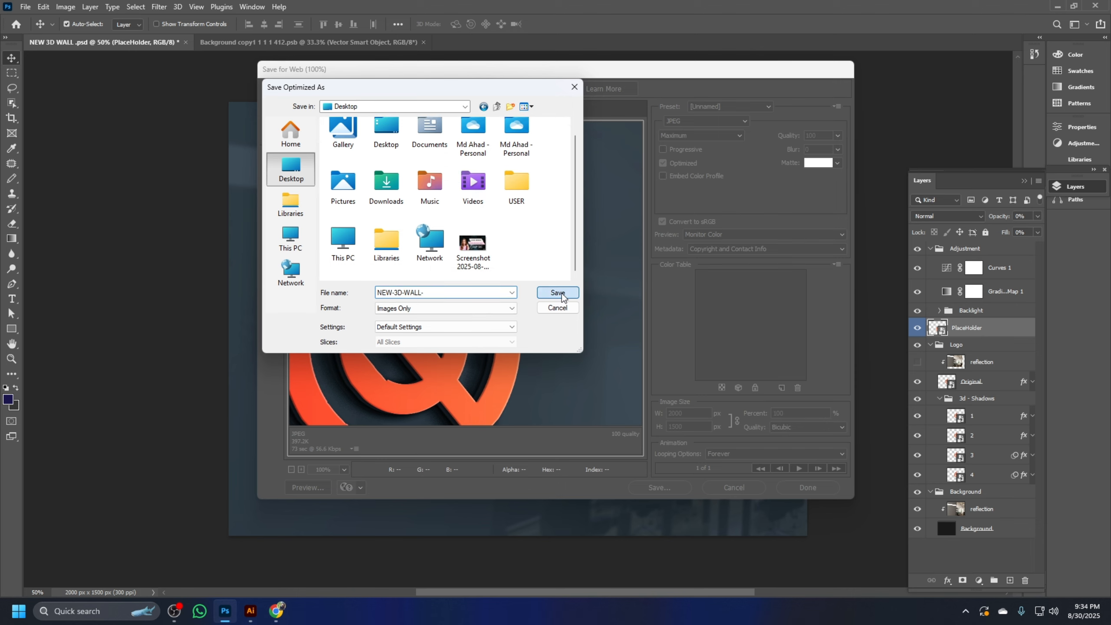
Minimize the open program windows and open the exported NEW-3D-WALL-.jpg from the desktop
left_click(1055, 7)
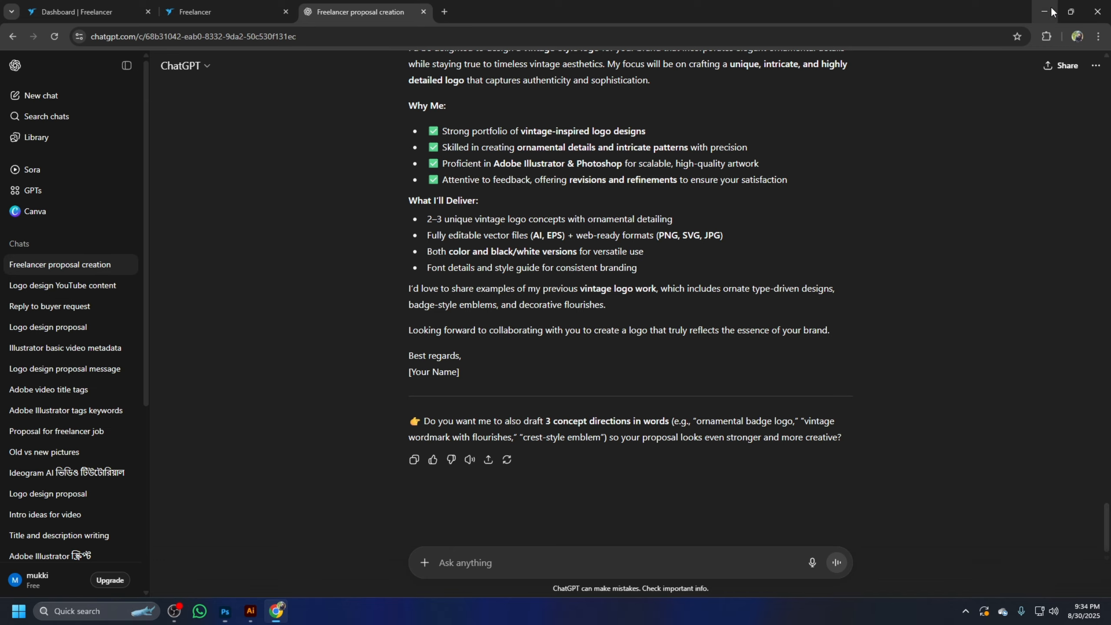
left_click(1047, 10)
left_click(1064, 9)
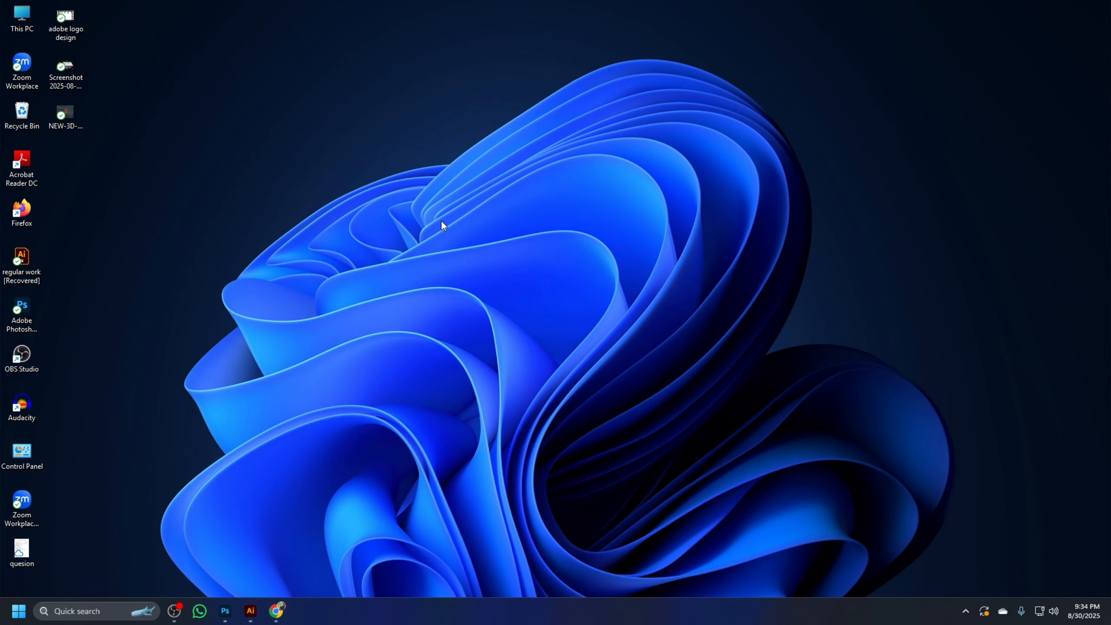
double_click(69, 112)
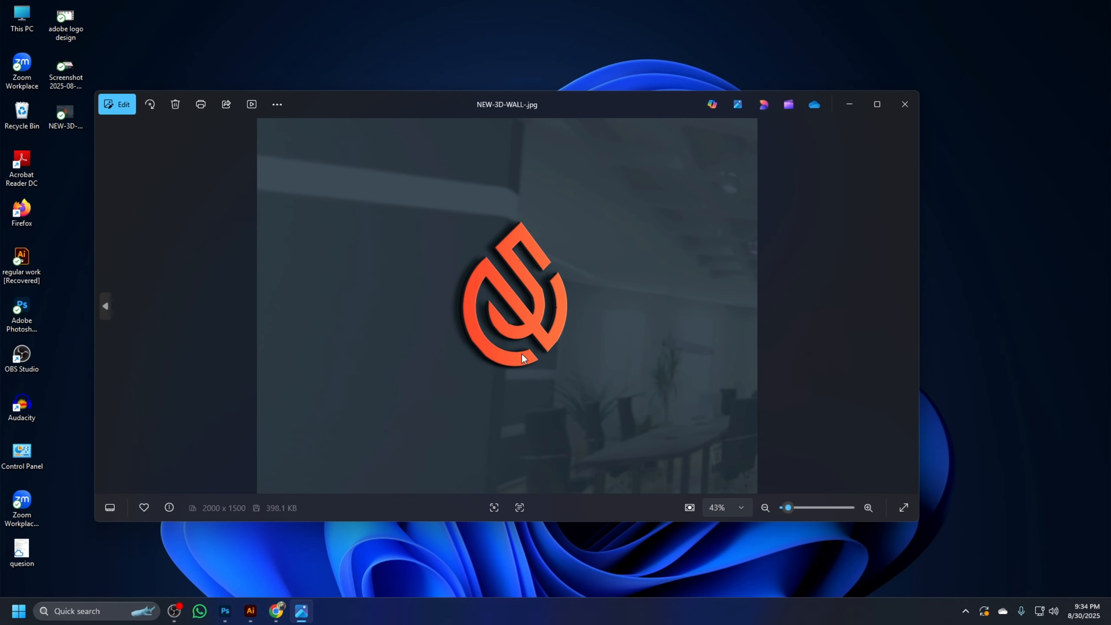
Examine the exported mockup image up close and as a whole, and close the image viewer
scroll(599, 337, "up", 3)
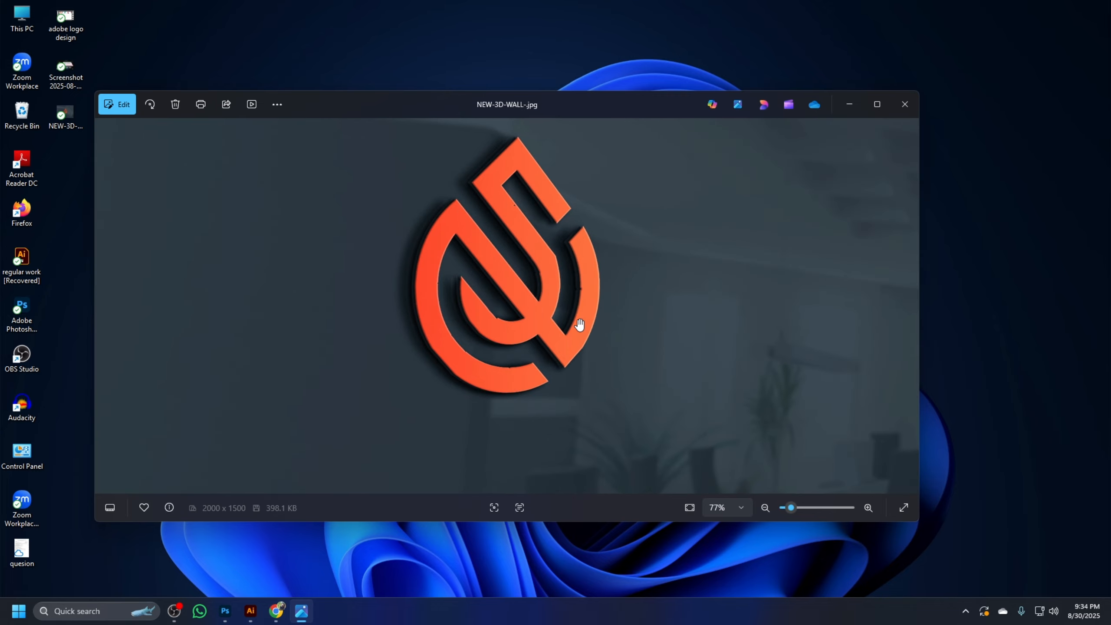
scroll(579, 324, "up", 3)
scroll(649, 296, "down", 6)
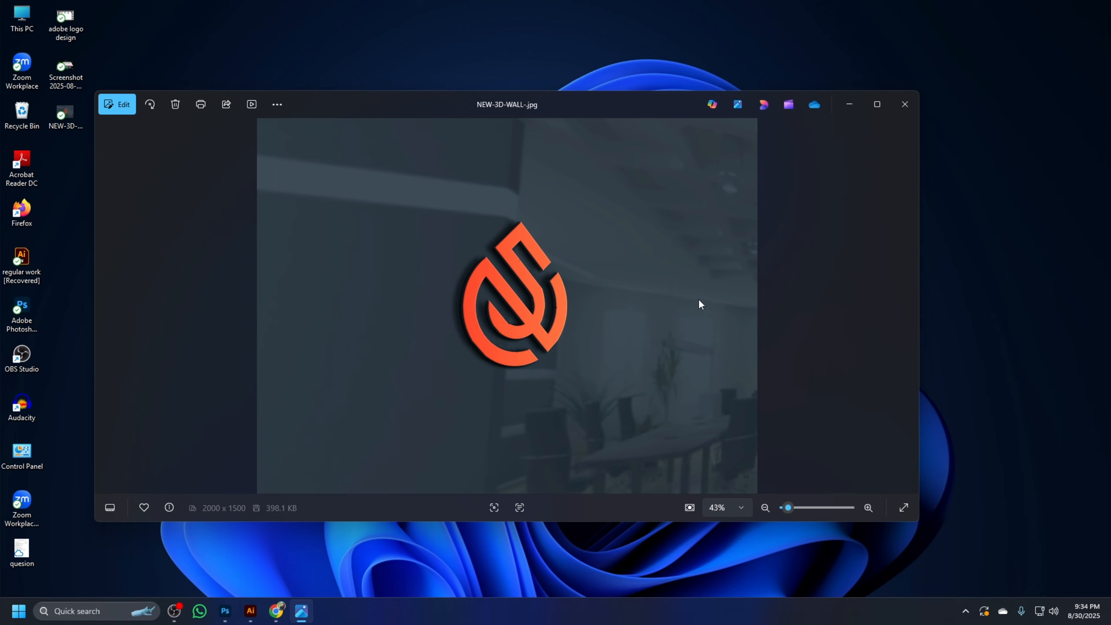
scroll(702, 304, "up", 3)
scroll(704, 305, "down", 3)
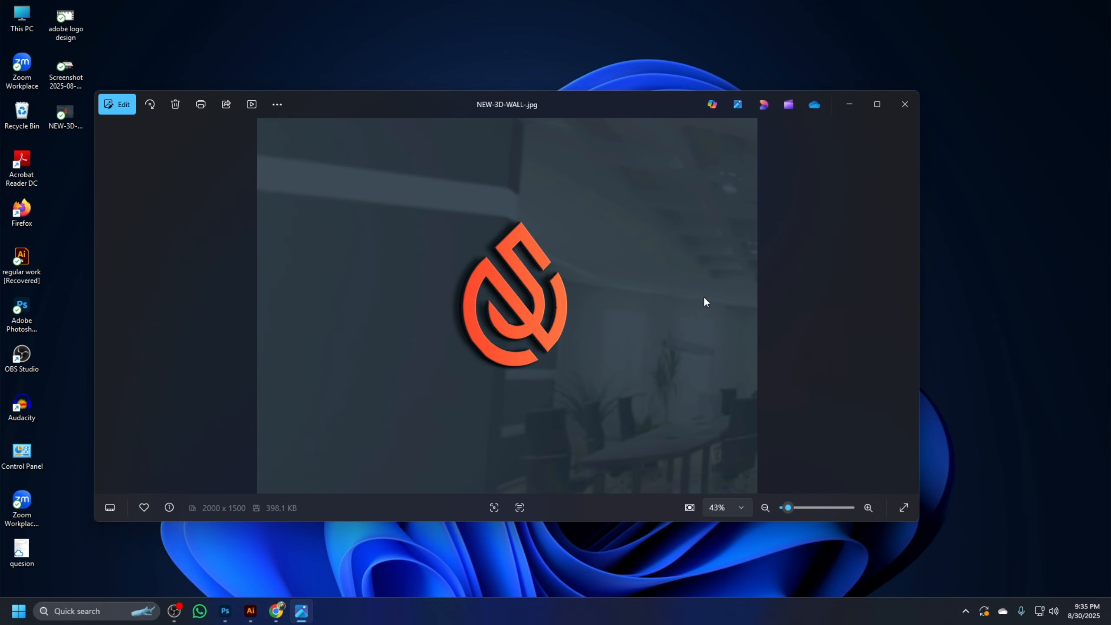
left_click(914, 105)
Switch back to Illustrator and delete the orange-red logo from the artboard
left_click(250, 610)
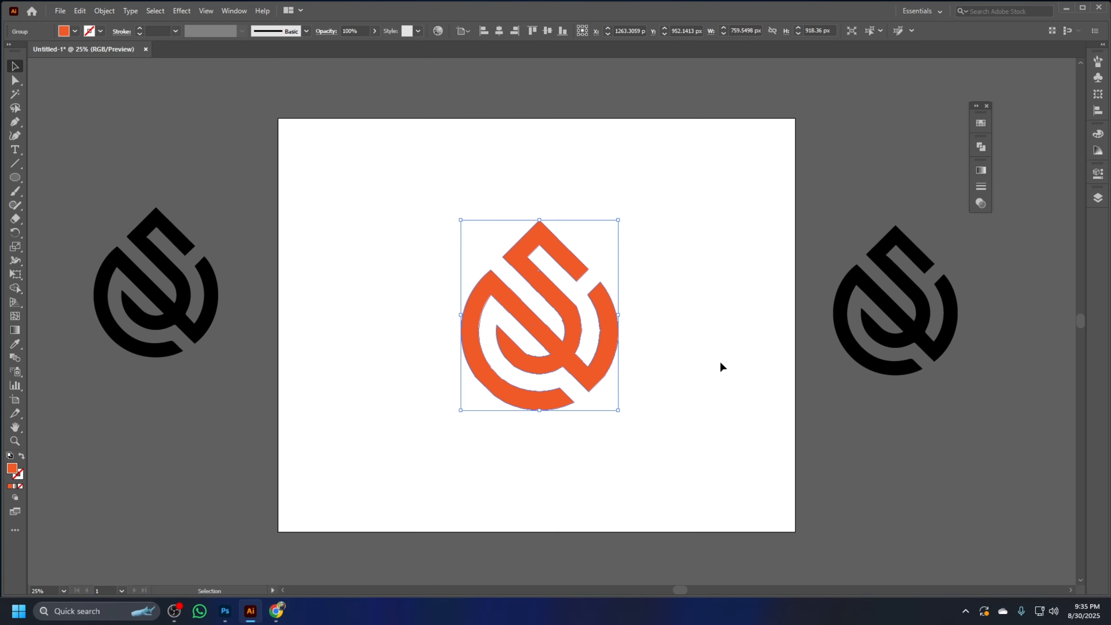
left_click(719, 360)
left_click_drag(644, 517, 395, 168)
left_click_drag(568, 332, 640, 323)
key("Delete")
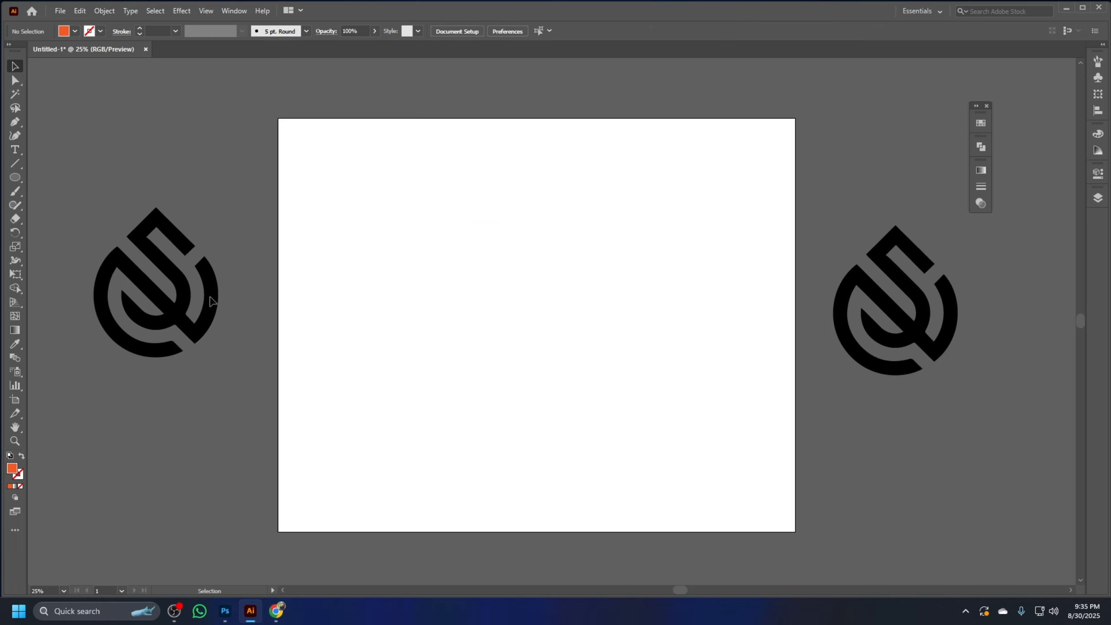
Move the black logo copy from the left of the artboard to its centre, enlarge it proportionally and deselect it
left_click_drag(210, 301, 591, 322)
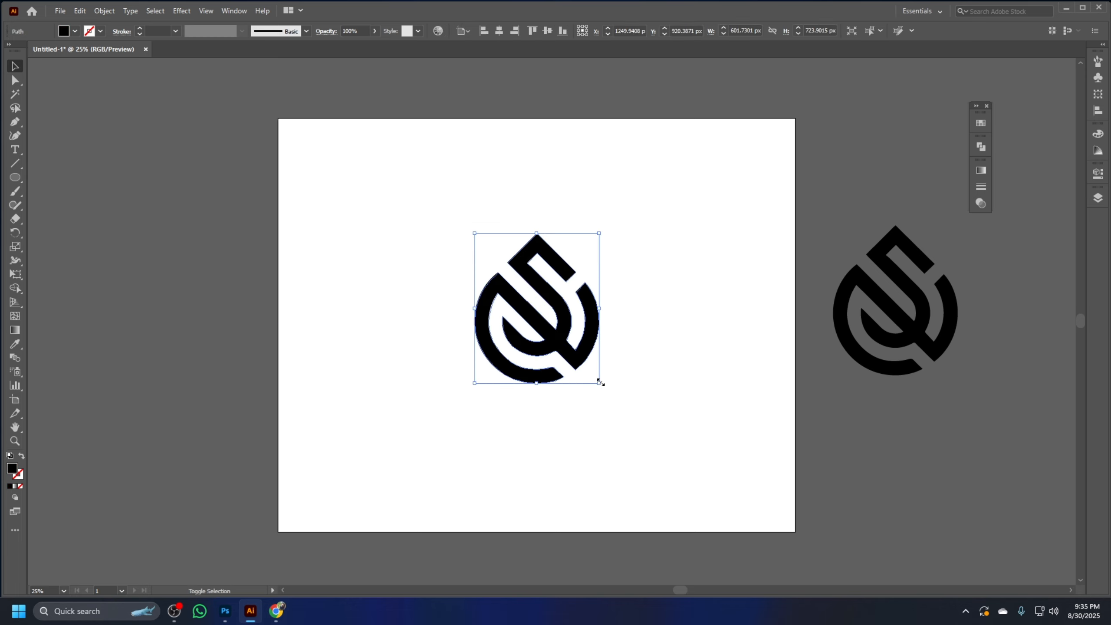
left_click_drag(600, 383, 638, 429)
left_click(708, 374)
left_click(633, 340)
left_click(688, 323)
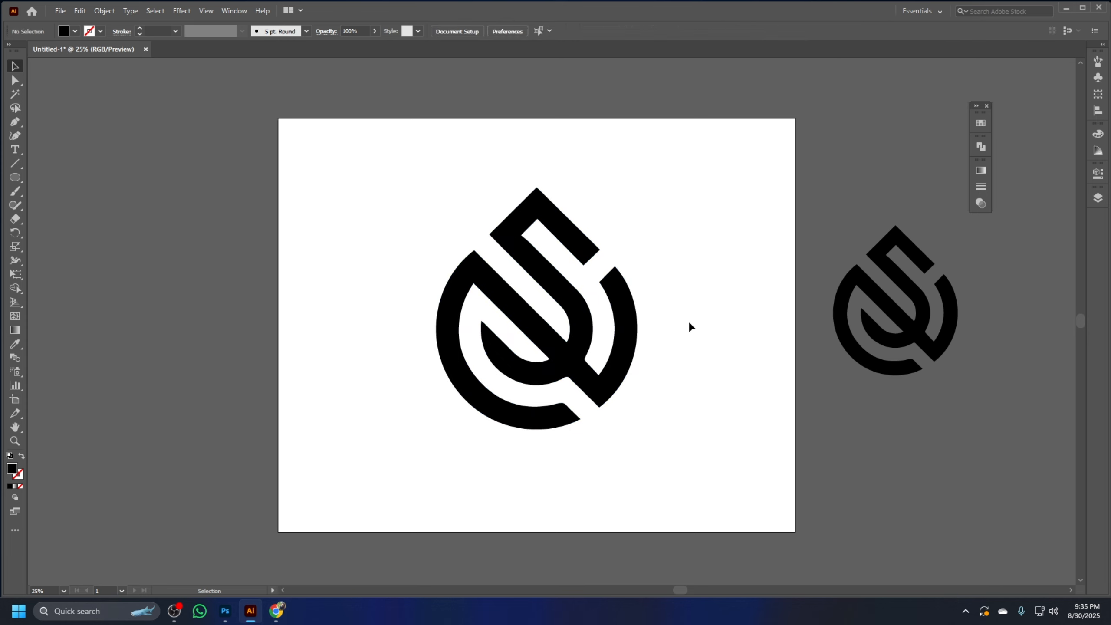
Set up the Pen tool with a light orange stroke and no fill
left_click(14, 122)
left_click(980, 123)
left_click(949, 154)
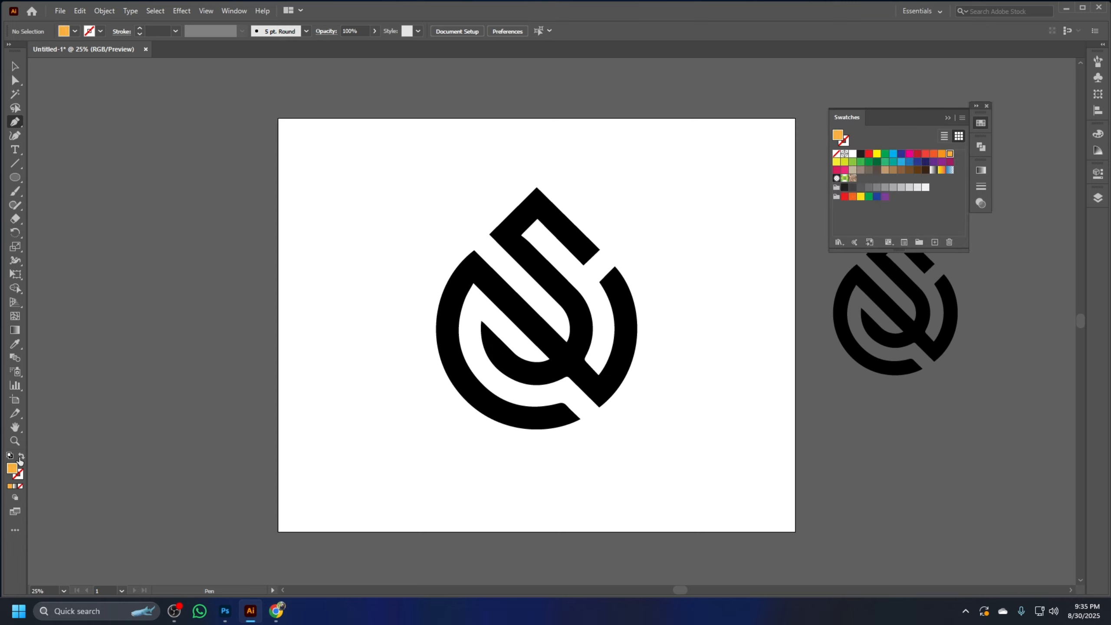
left_click(21, 457)
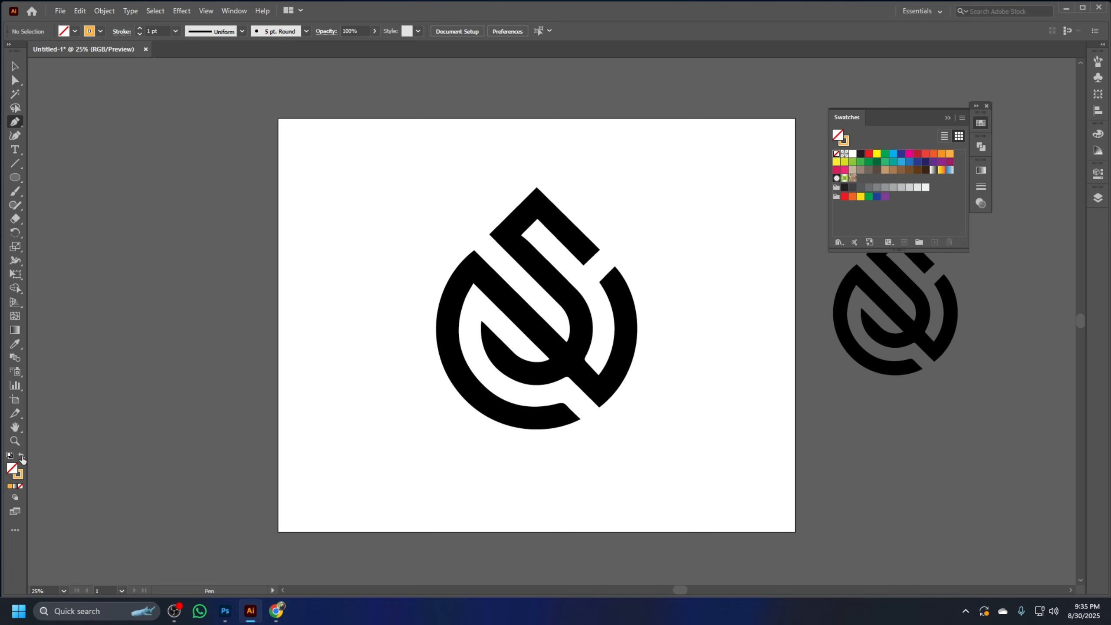
Trace the logo's top edges with the Pen tool, from the upper arm's right corner over the apex and around the diagonal channel to the left arc's tip
left_click(598, 251)
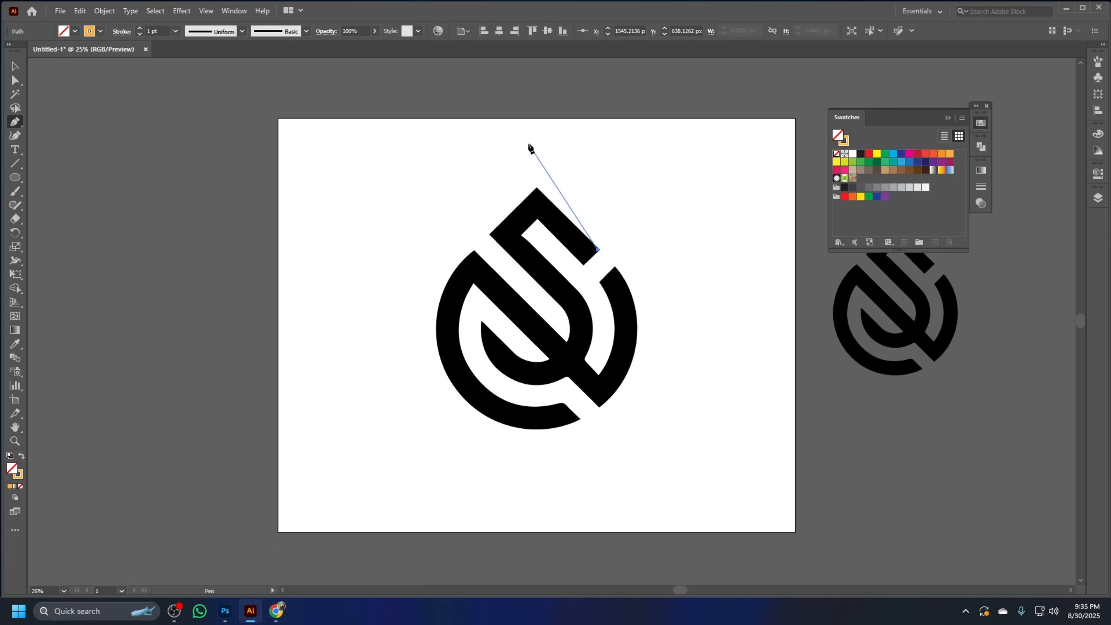
left_click(537, 187)
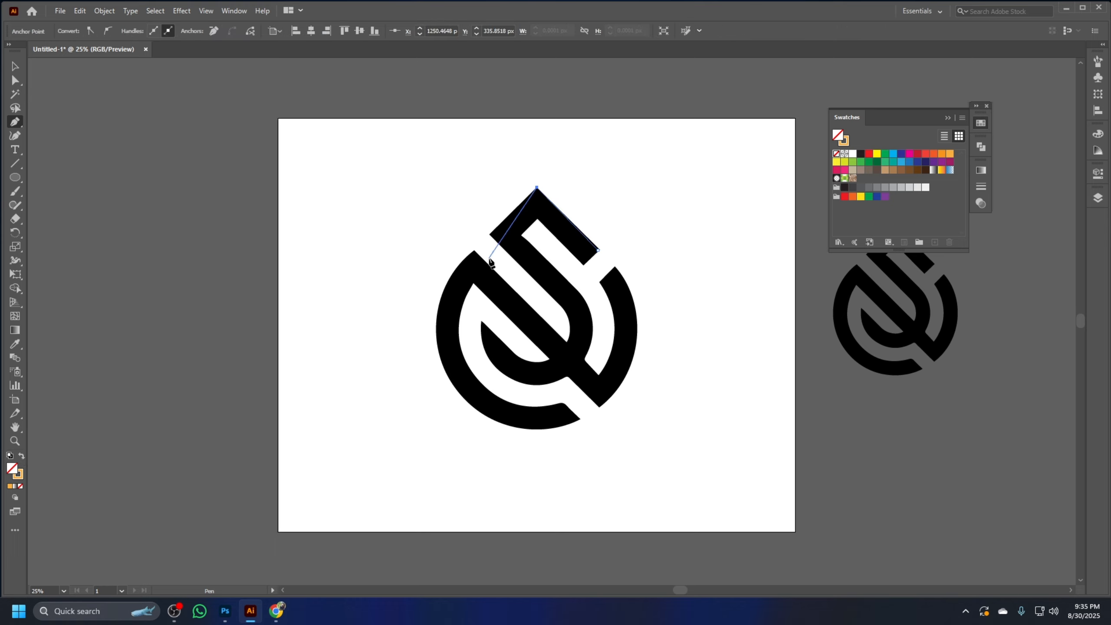
left_click(489, 235)
left_click(556, 302)
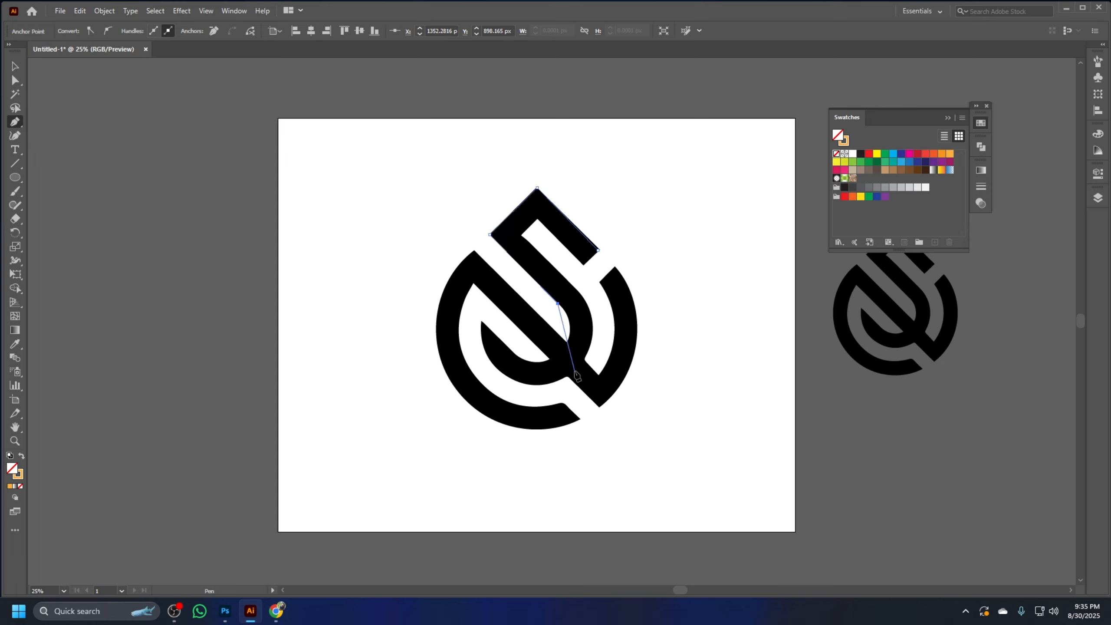
left_click_drag(566, 343, 564, 347)
left_click(566, 343)
left_click(474, 251)
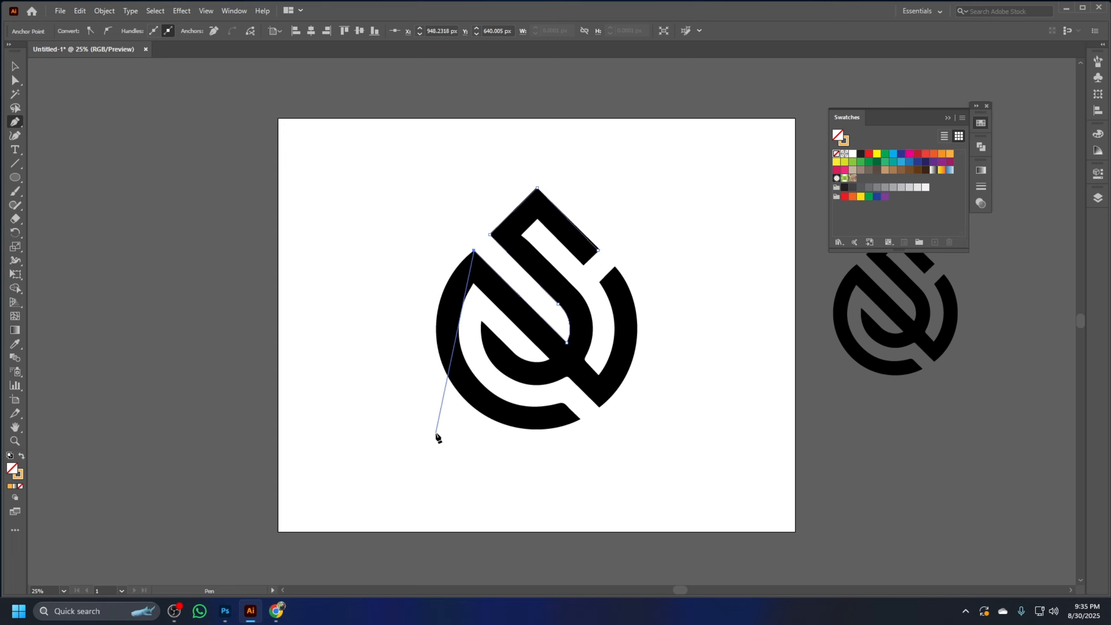
Continue the path along the large left arc's outer curve and across its cut end at the bottom
left_click_drag(450, 379, 489, 467)
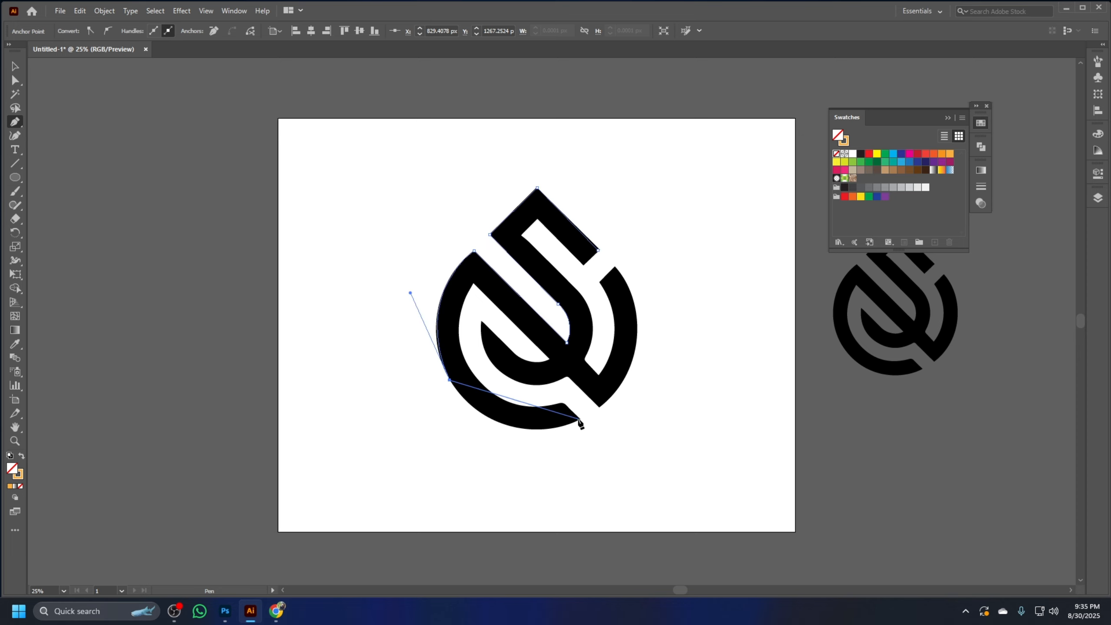
left_click_drag(579, 419, 655, 379)
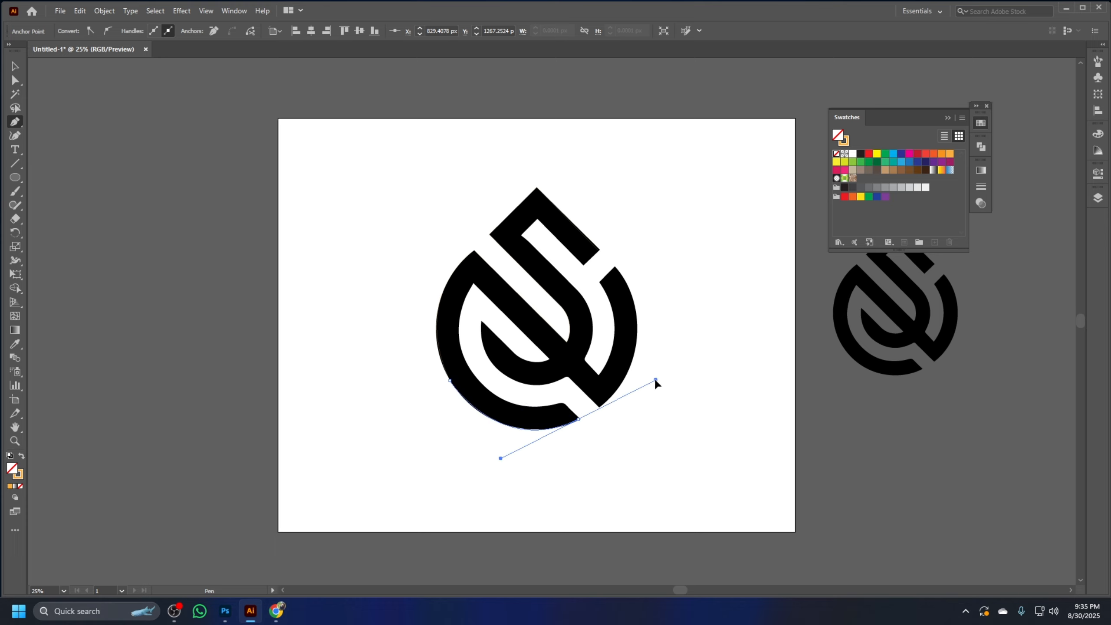
left_click(578, 418)
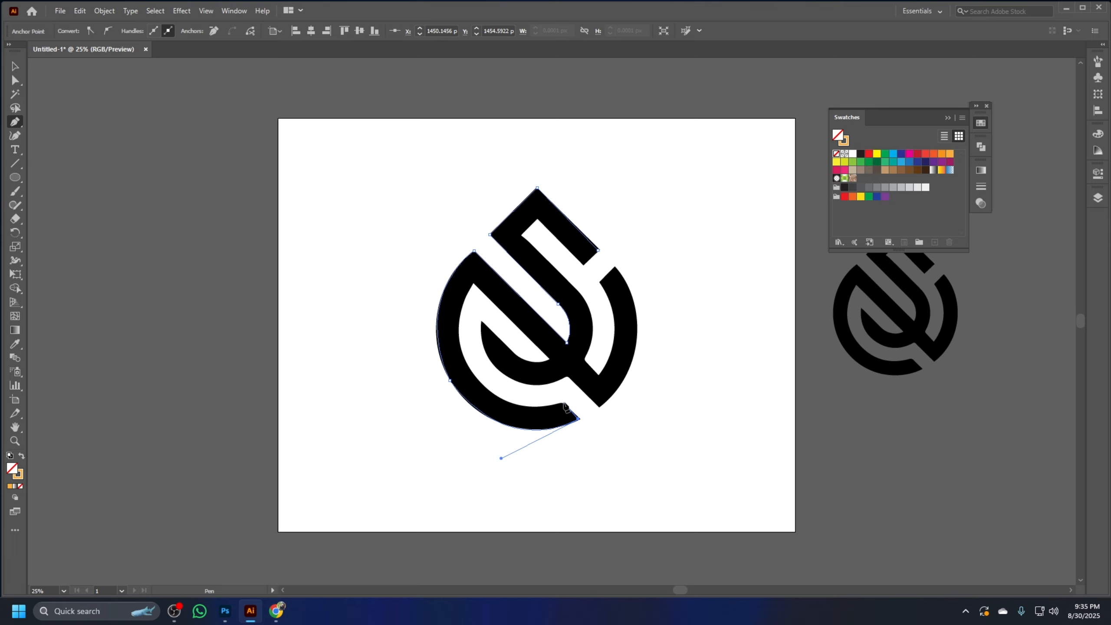
left_click(563, 402)
Continue the path up the left arc's inner curve, down the diagonal stroke and along the hook's inner edge to its pointed tip
left_click_drag(460, 351, 494, 242)
left_click(460, 350)
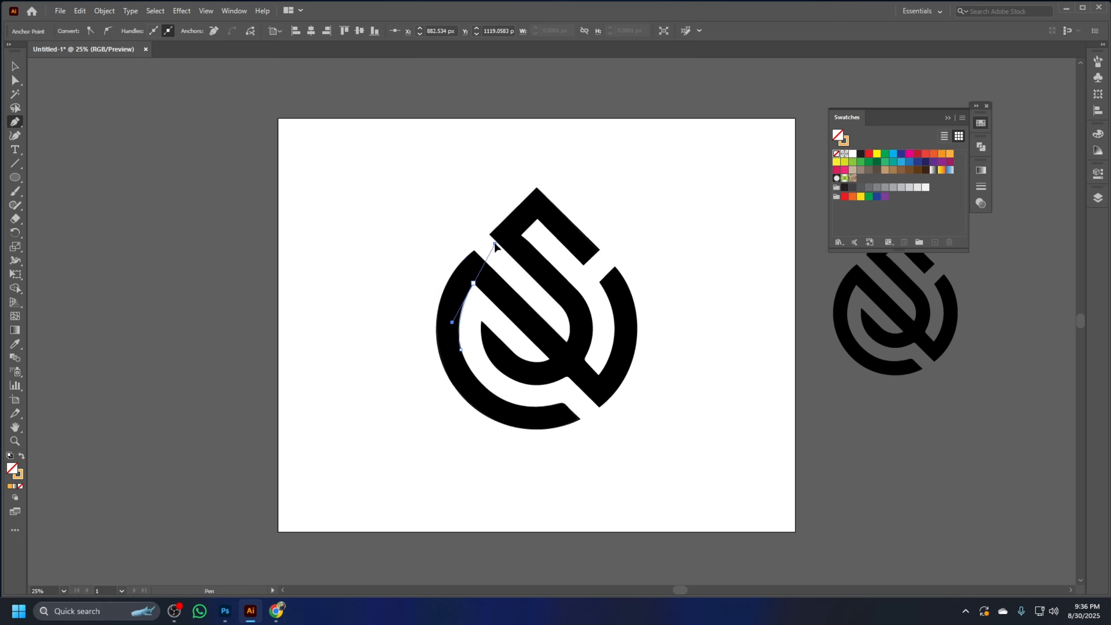
left_click(473, 283)
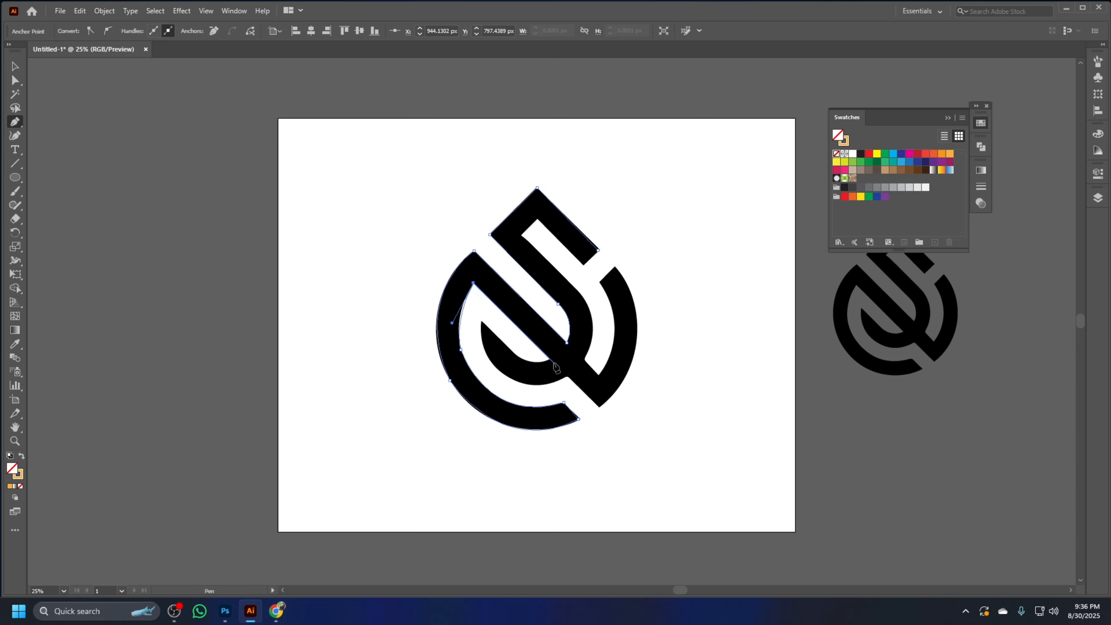
left_click(550, 359)
left_click(505, 346)
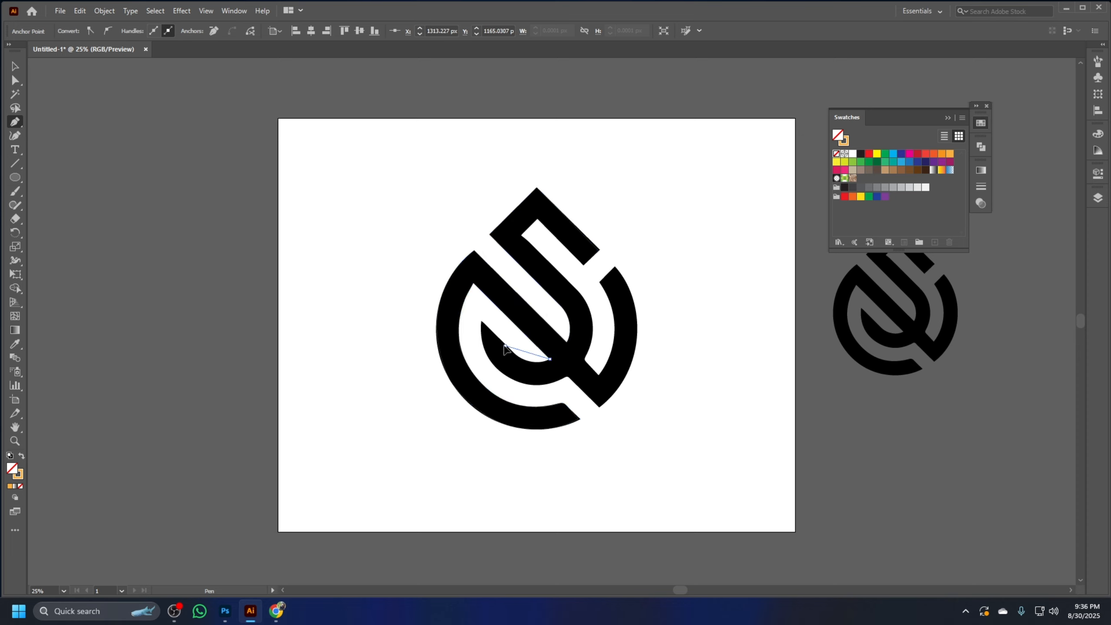
left_click_drag(479, 325, 474, 318)
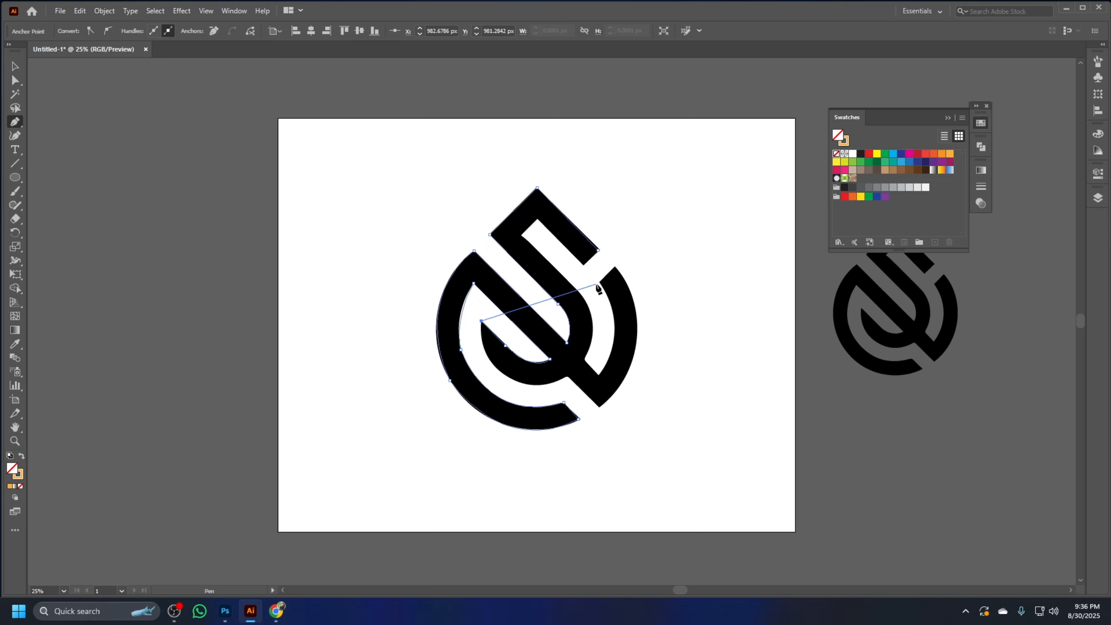
Trace the hook's outer curve from its pointed tip to the lower notch, ending in a corner point
key("ctrl+equal")
key("ctrl+equal")
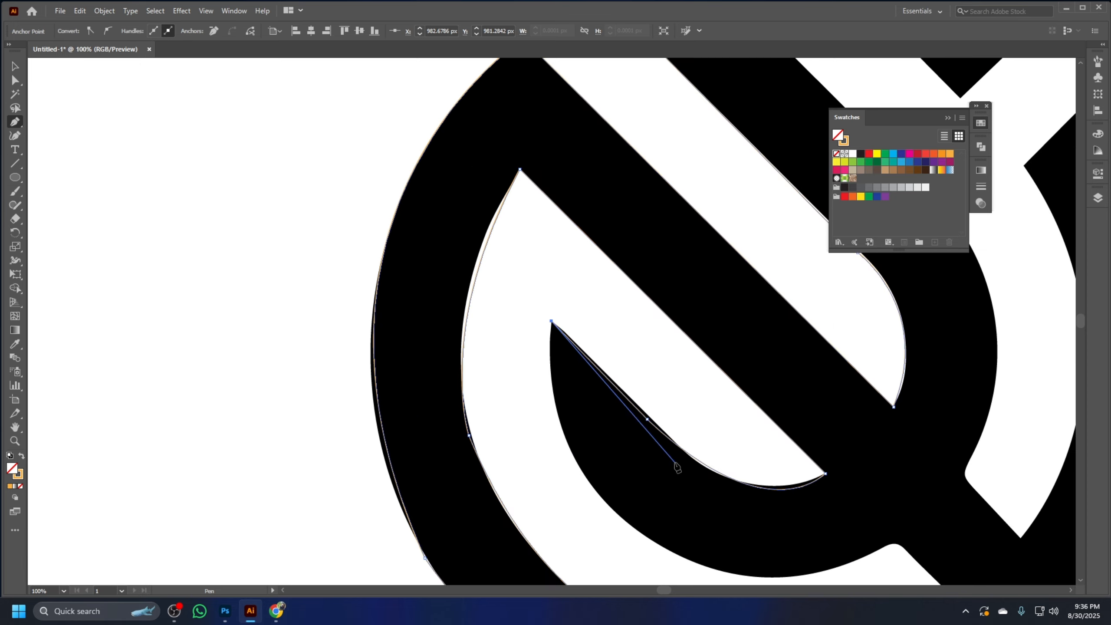
key("space")
left_click_drag(674, 492, 543, 388)
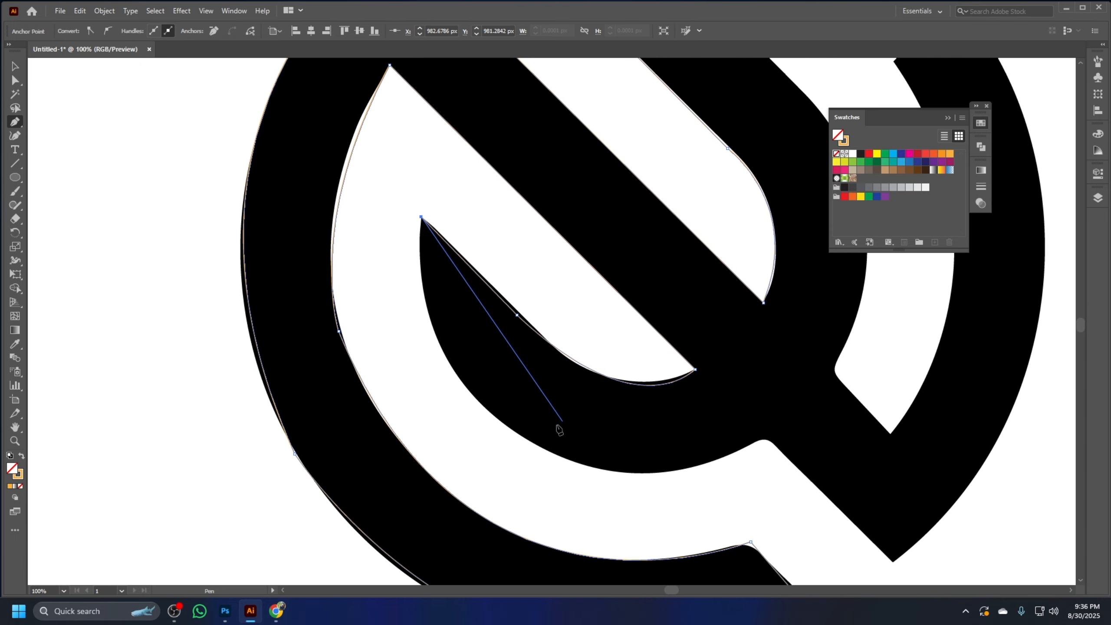
left_click_drag(562, 458, 729, 523)
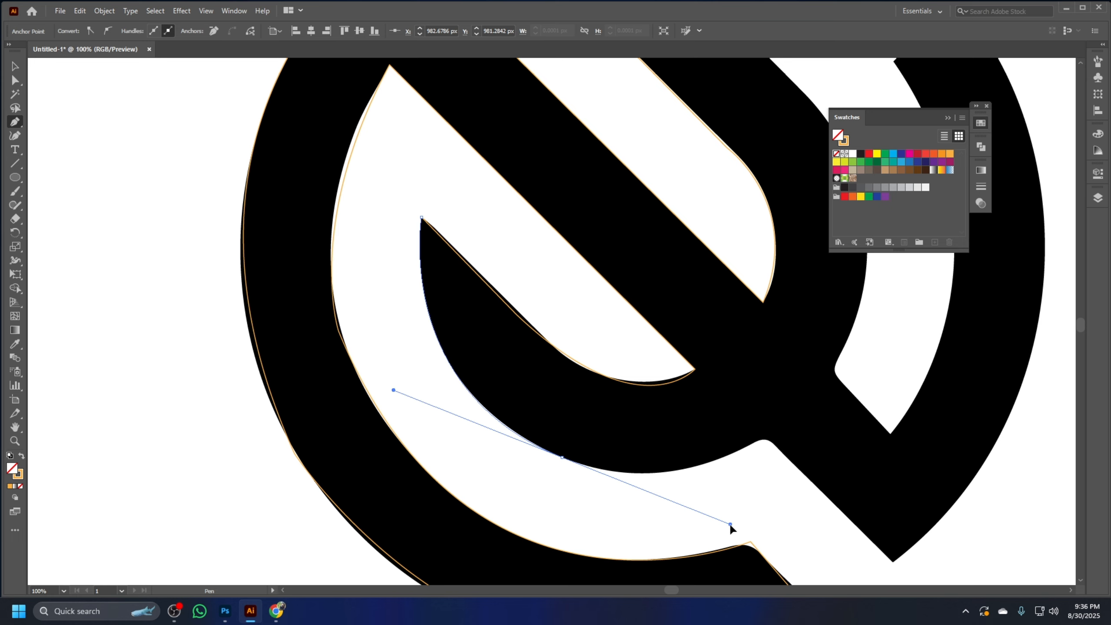
left_click(563, 458)
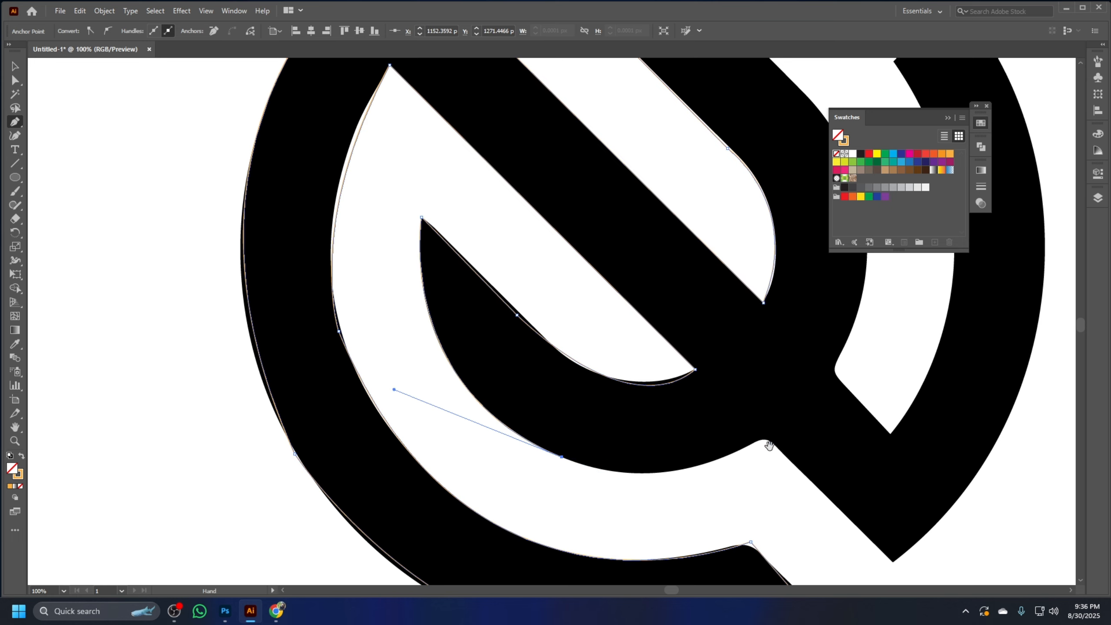
scroll(751, 459, "right", 4)
left_click_drag(594, 439, 705, 374)
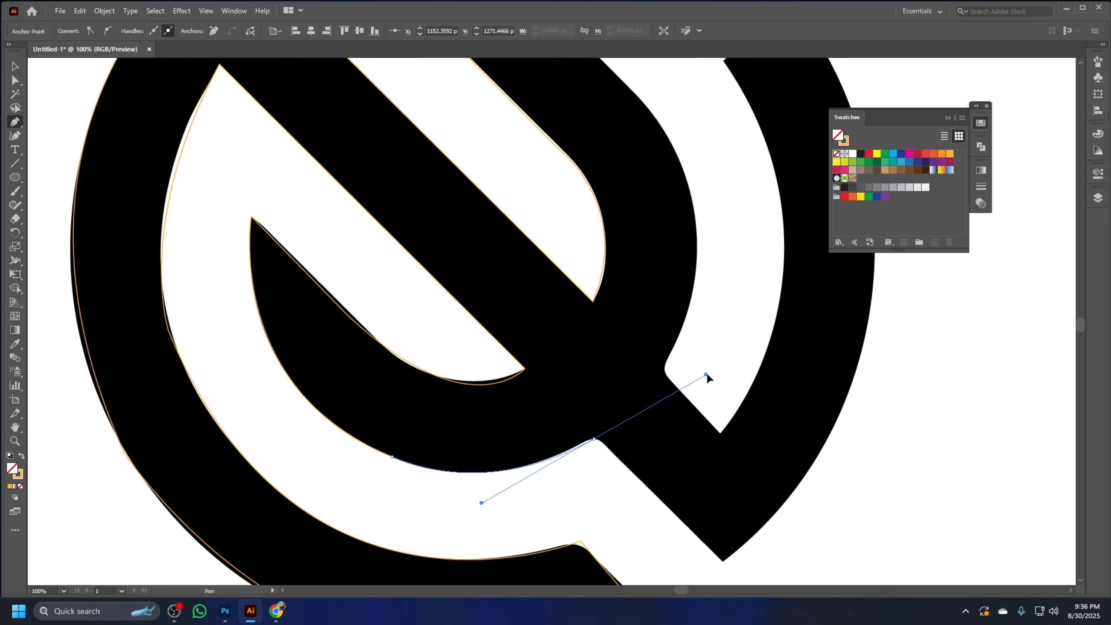
left_click(594, 440)
Continue the path to the diagonal stroke's bottom corner, up the right arc's outer curve and across its upper cut end
scroll(677, 458, "down", 1)
scroll(679, 459, "down", 2)
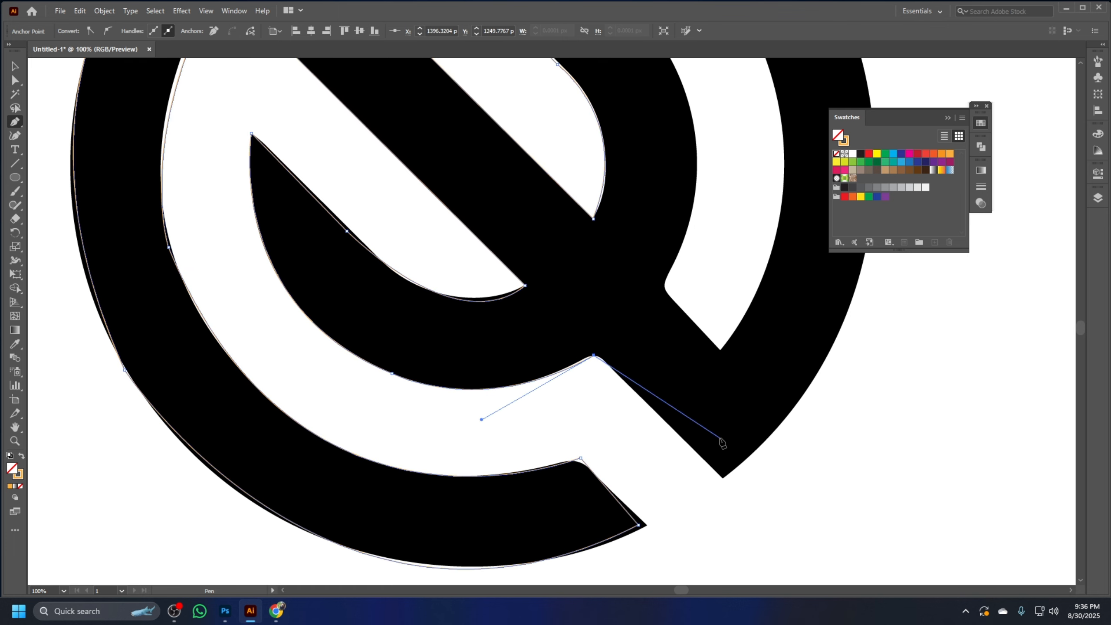
scroll(719, 447, "right", 3)
left_click(614, 463)
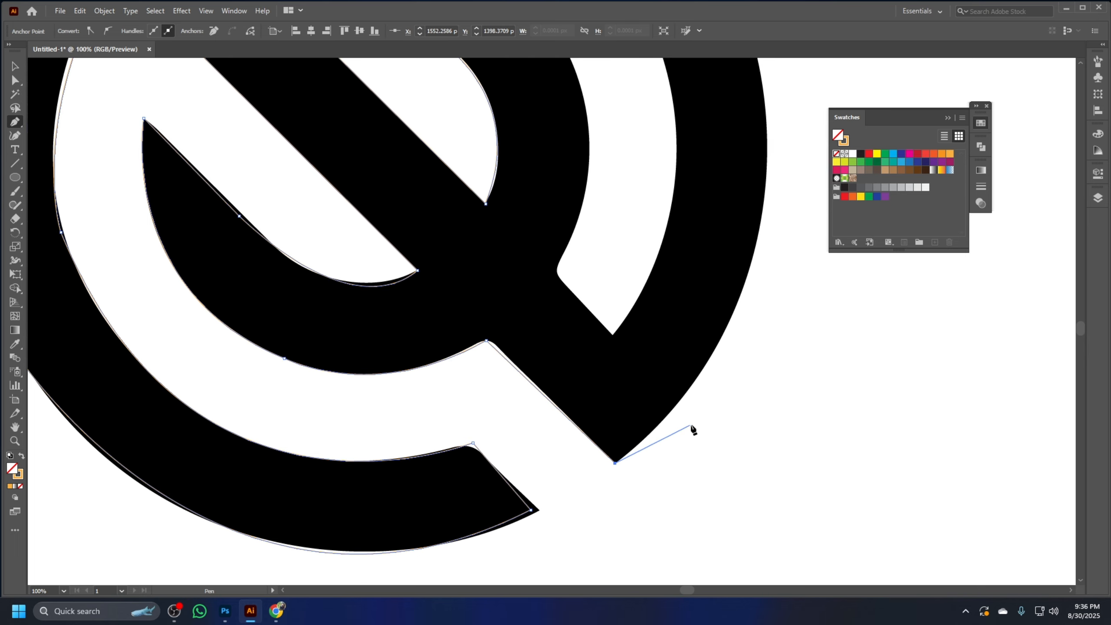
key("ctrl+minus")
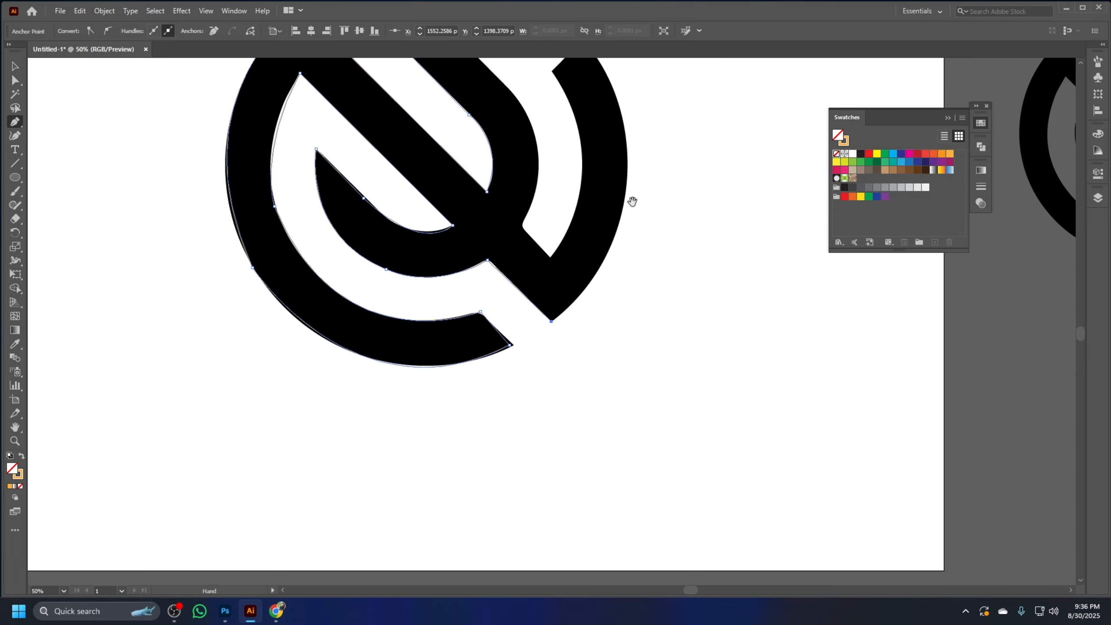
mouse_move(632, 198)
left_mouse_down()
mouse_move(732, 397)
mouse_move(722, 298)
mouse_move(738, 251)
mouse_move(669, 236)
mouse_move(636, 190)
left_mouse_up()
left_click(729, 367)
left_click(684, 239)
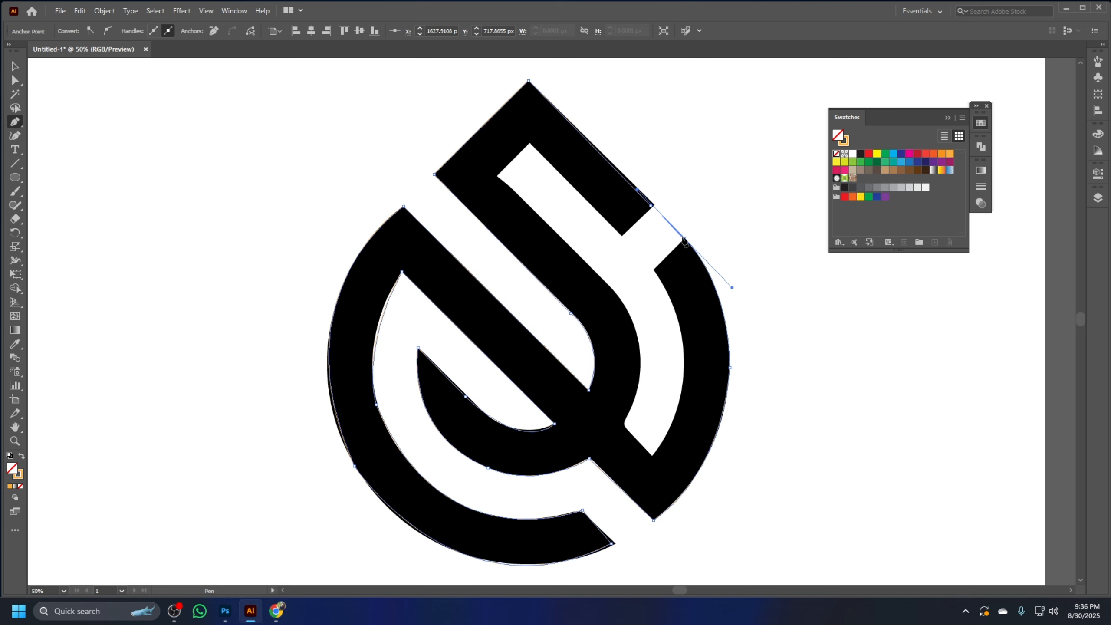
left_click(654, 269)
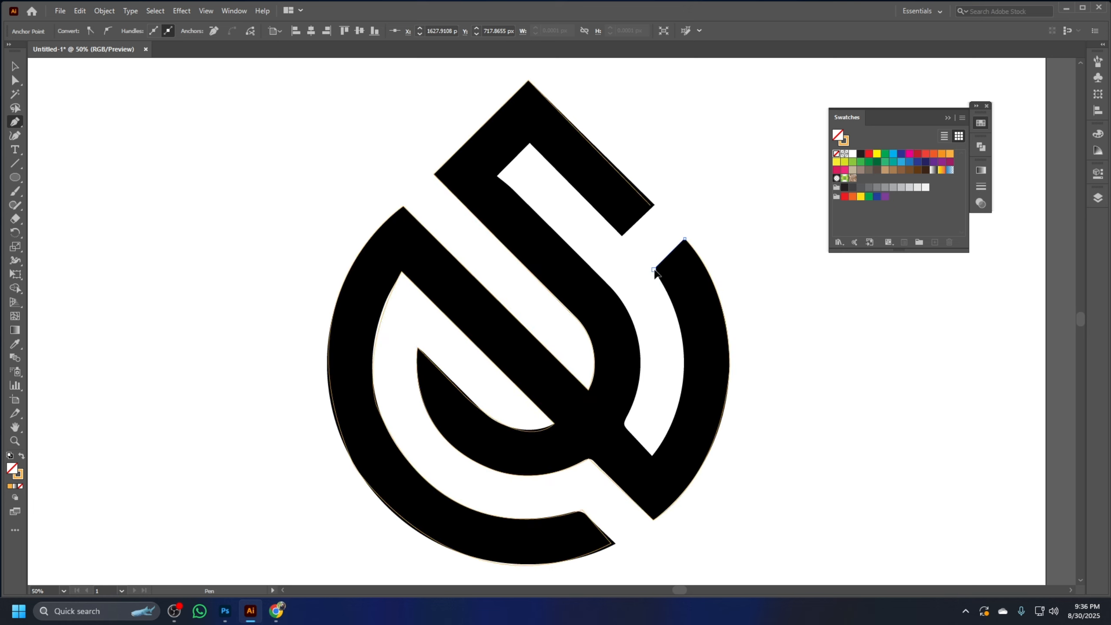
Trace the right arc's inner curve down to the inner notch, then follow the central stem's outer curve upward
scroll(723, 378, "down", 2)
left_click_drag(682, 316, 629, 414)
left_click(680, 315)
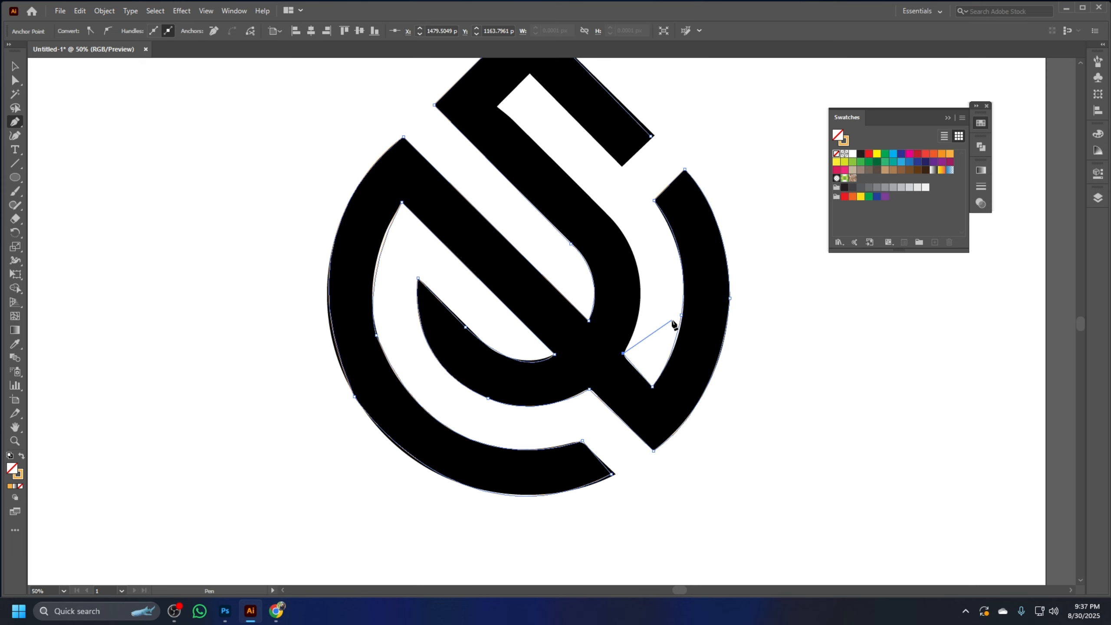
scroll(672, 321, "up", 2)
left_click_drag(598, 312, 709, 366)
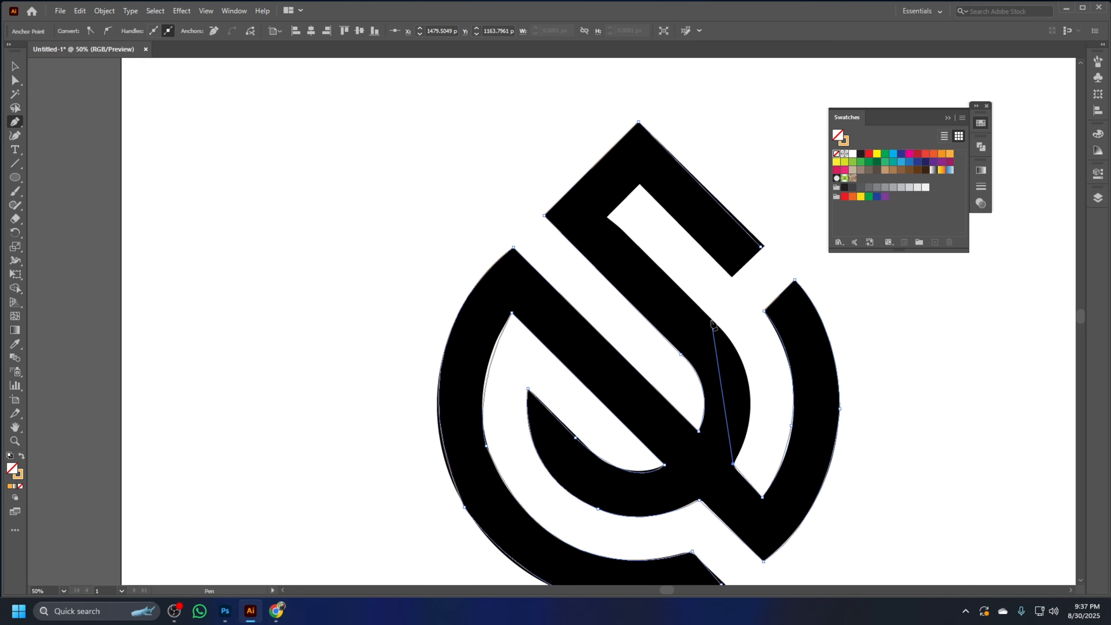
left_click_drag(711, 319, 645, 256)
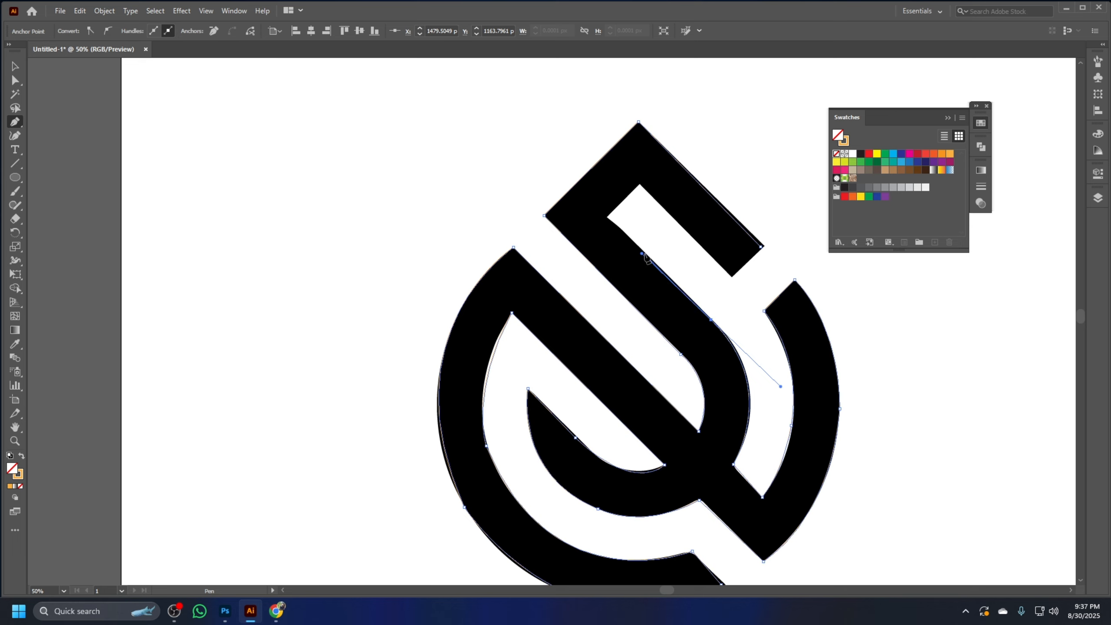
left_click(711, 320)
Trace the inner corners of the upper arm and close the path at its starting point
scroll(711, 322, "up", 3)
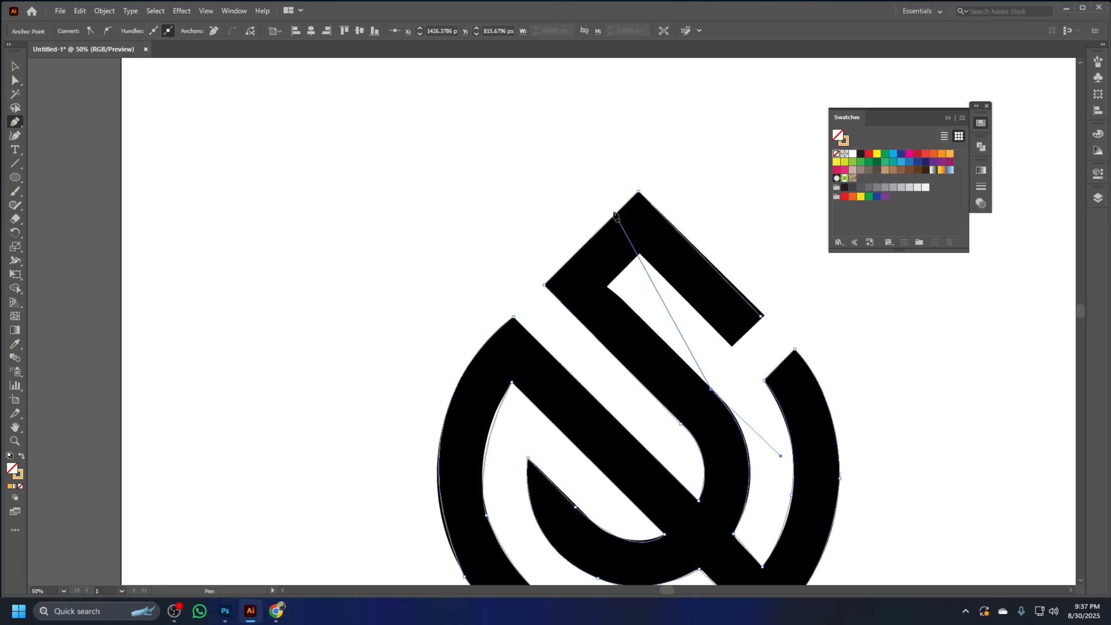
left_click(607, 286)
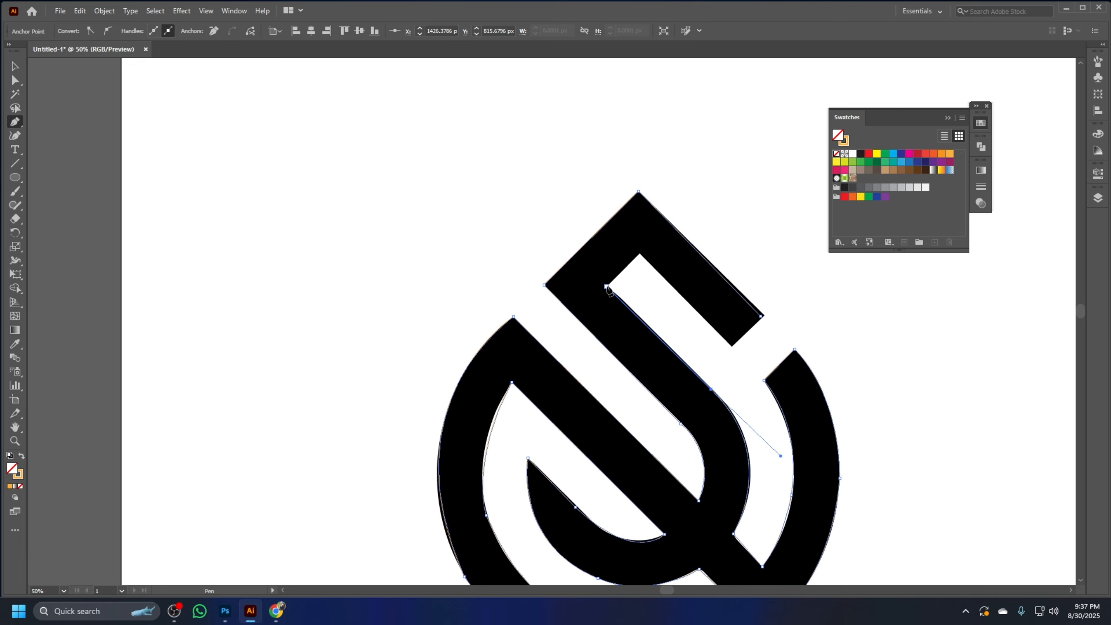
left_click(640, 253)
left_click(763, 316)
key("ctrl+minus")
key("ctrl+minus")
key("ctrl+minus")
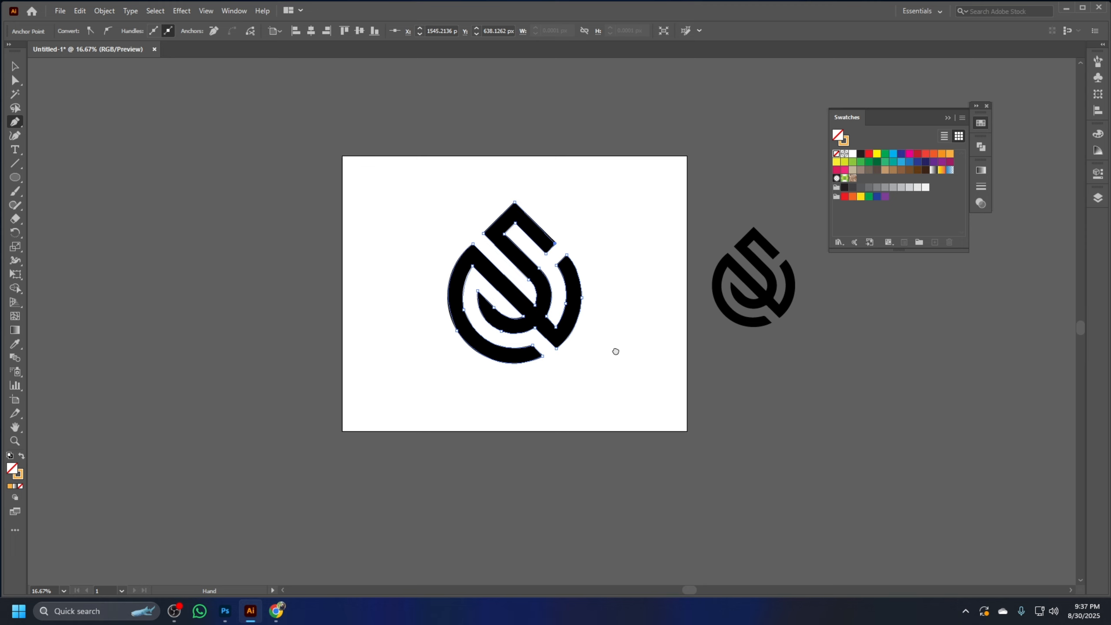
Move the traced path to the left of the black logo, swap its fill and stroke, and deselect it
left_click(15, 66)
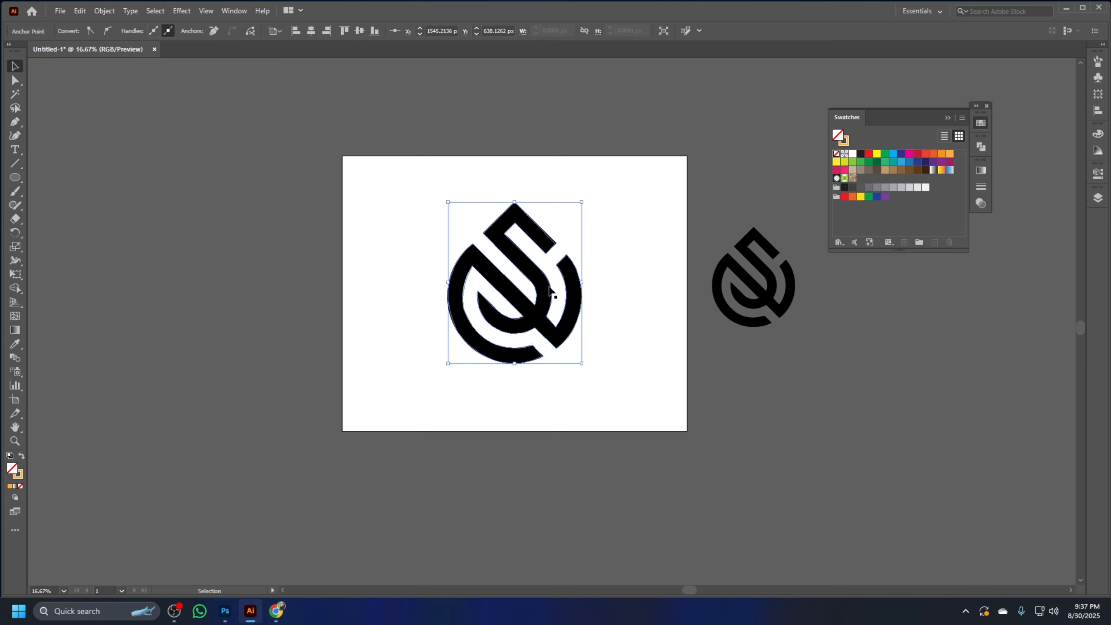
left_click_drag(550, 289, 436, 293)
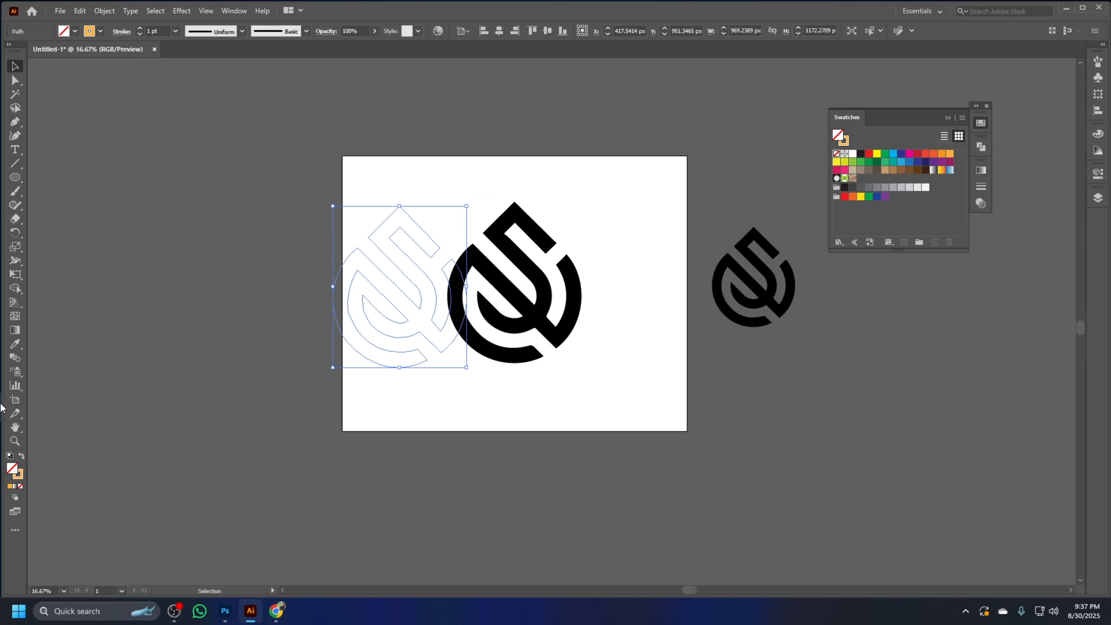
left_click(22, 456)
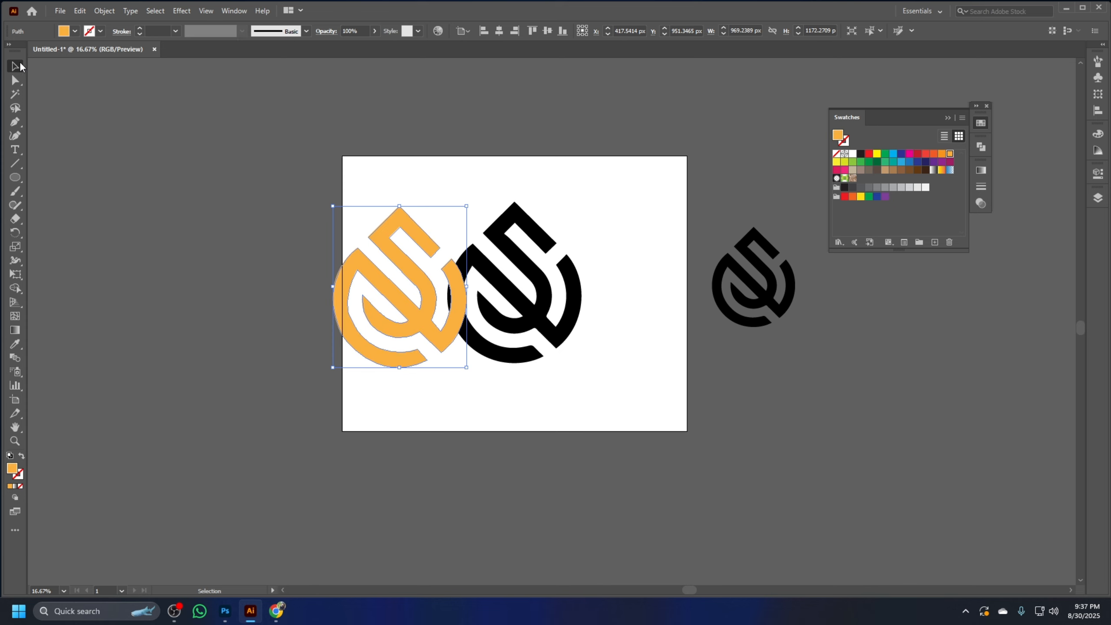
left_click(183, 259)
Separate the two logos on the artboard, with the orange tracing on the left and the black original on the right
left_click_drag(533, 304, 636, 308)
left_click(483, 395)
left_click(441, 293)
left_click_drag(426, 300, 466, 290)
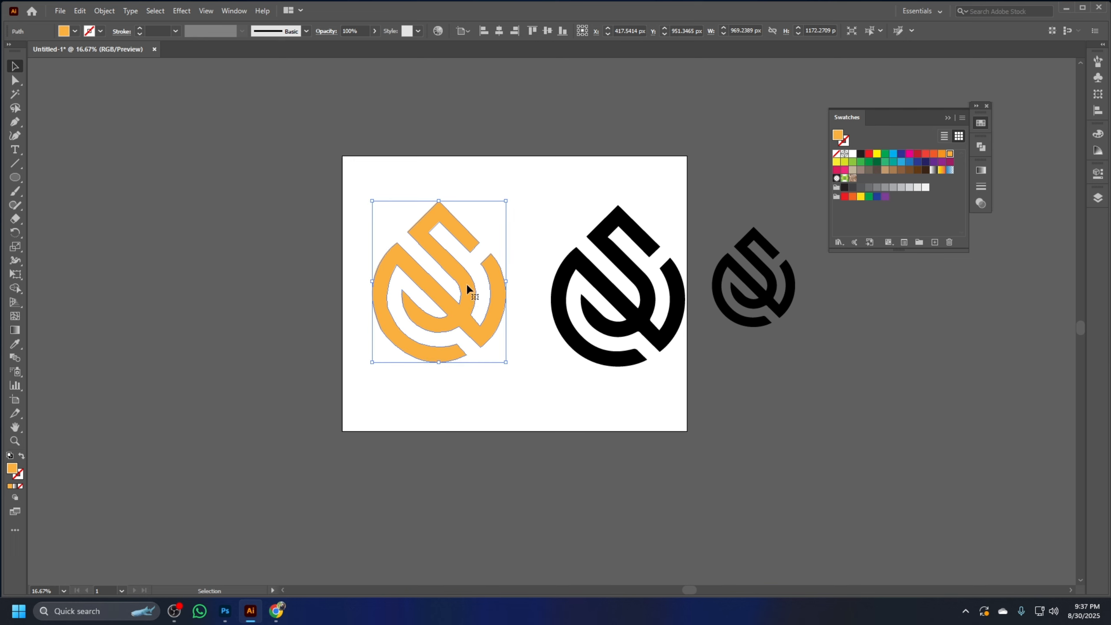
left_click(623, 127)
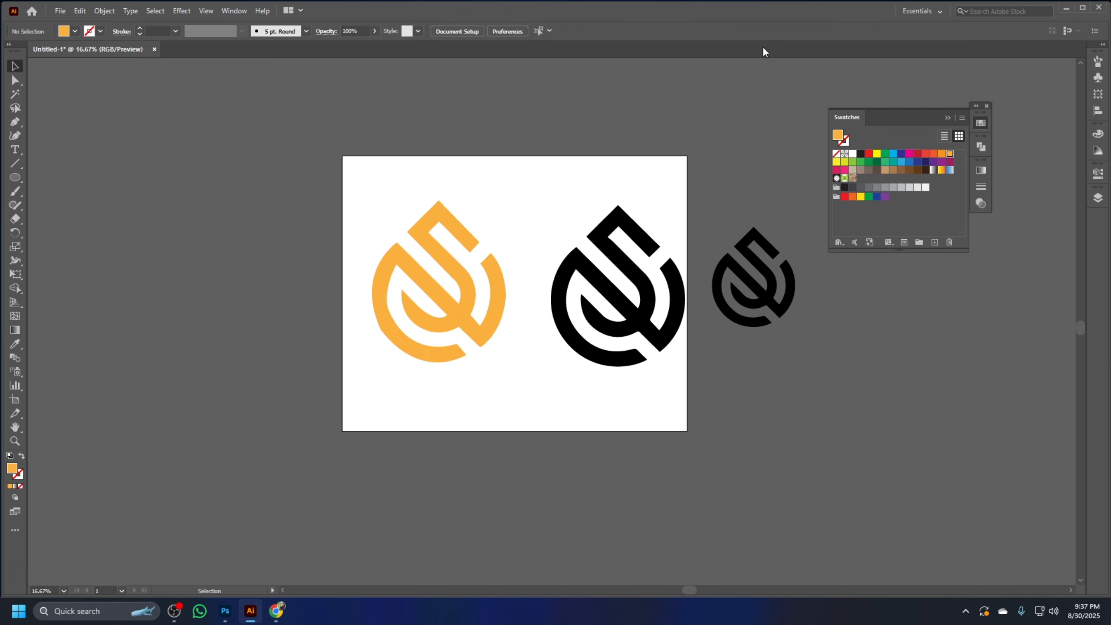
left_click_drag(503, 397, 243, 112)
left_click(298, 149)
left_click_drag(337, 186, 681, 385)
left_click(781, 374)
Fill the orange traced logo with the white-to-black linear gradient and deselect it
left_click_drag(515, 387, 359, 159)
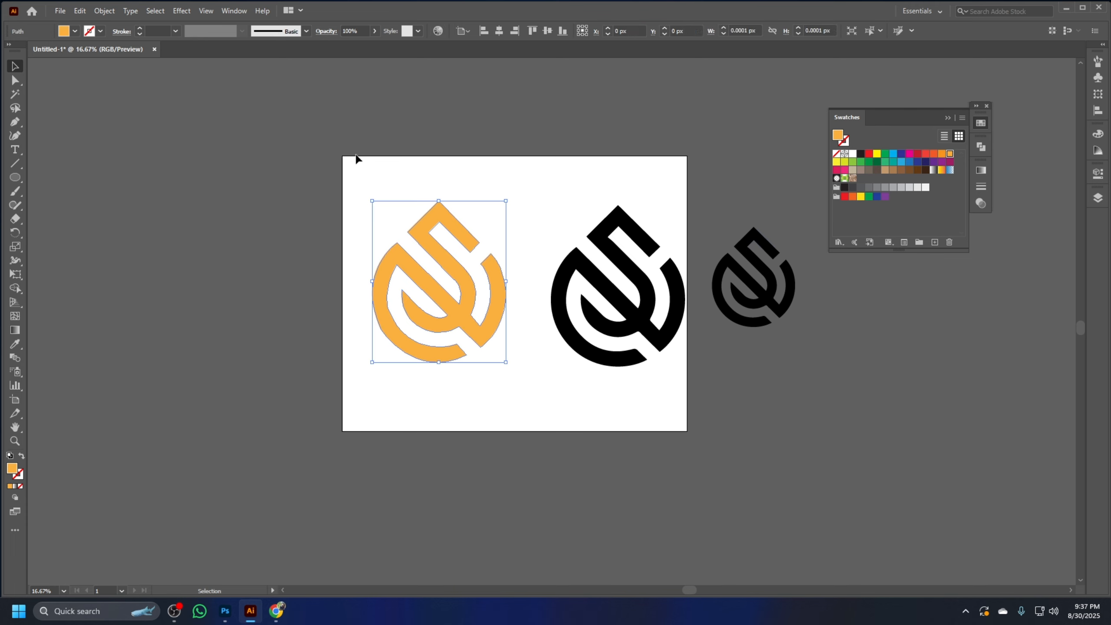
left_click(981, 171)
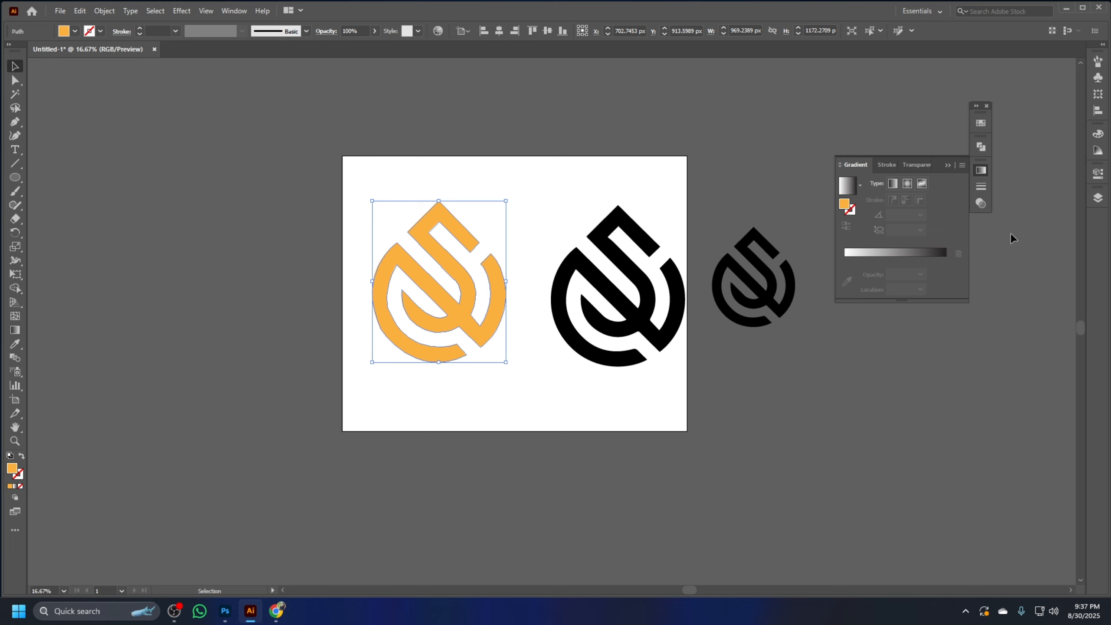
left_click(927, 255)
left_click(505, 401)
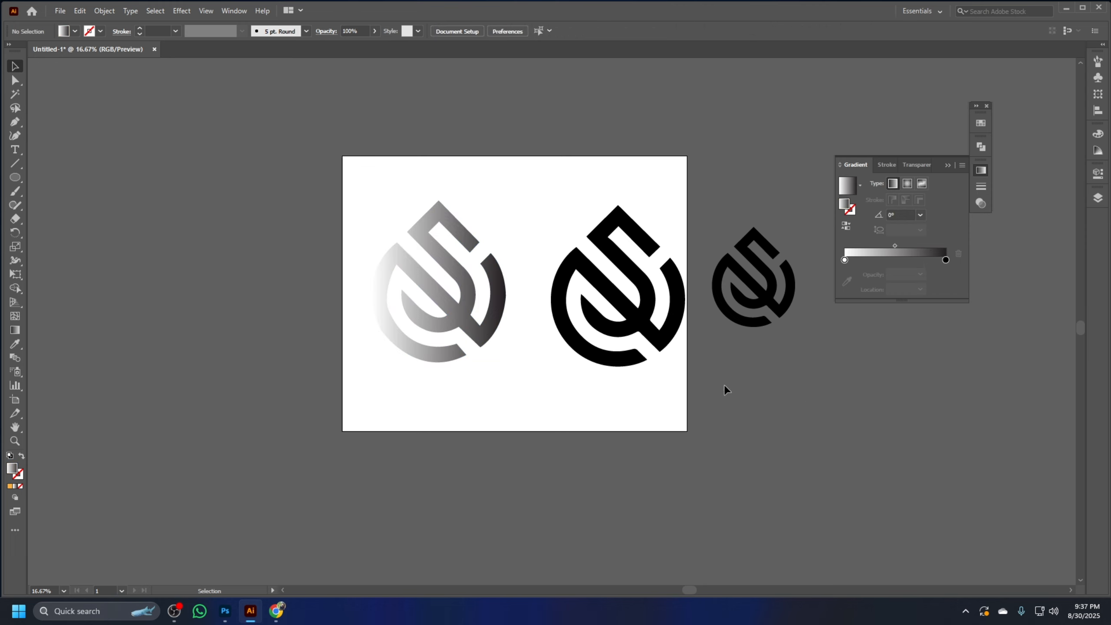
Delete both black logo copies and move the gradient-filled logo to the artboard's centre
left_click_drag(724, 388, 602, 206)
key("Delete")
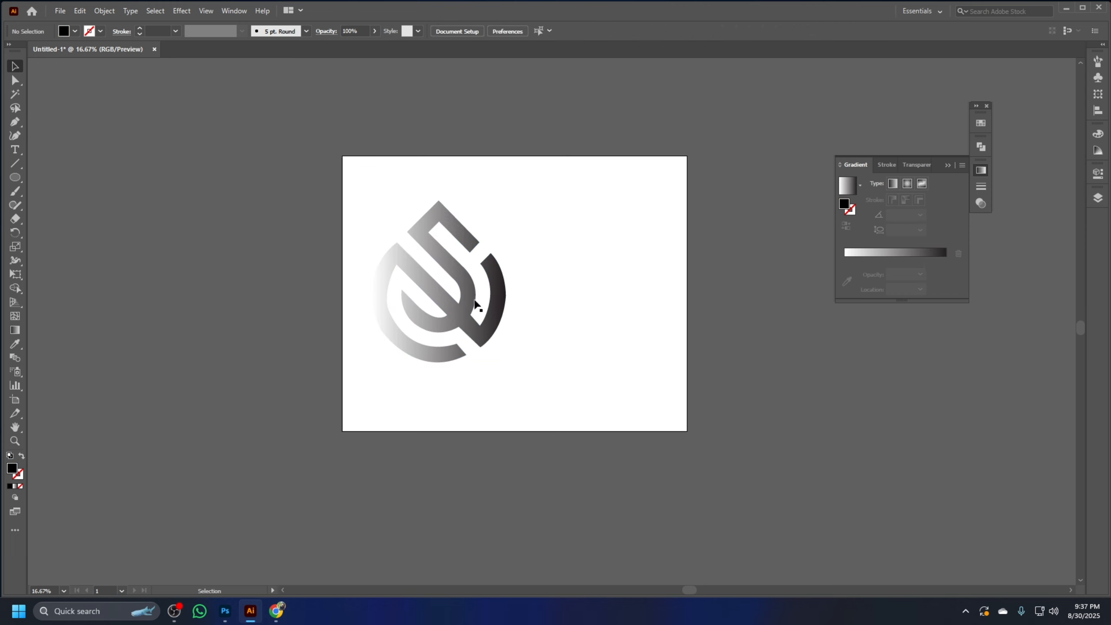
left_click_drag(477, 305, 548, 304)
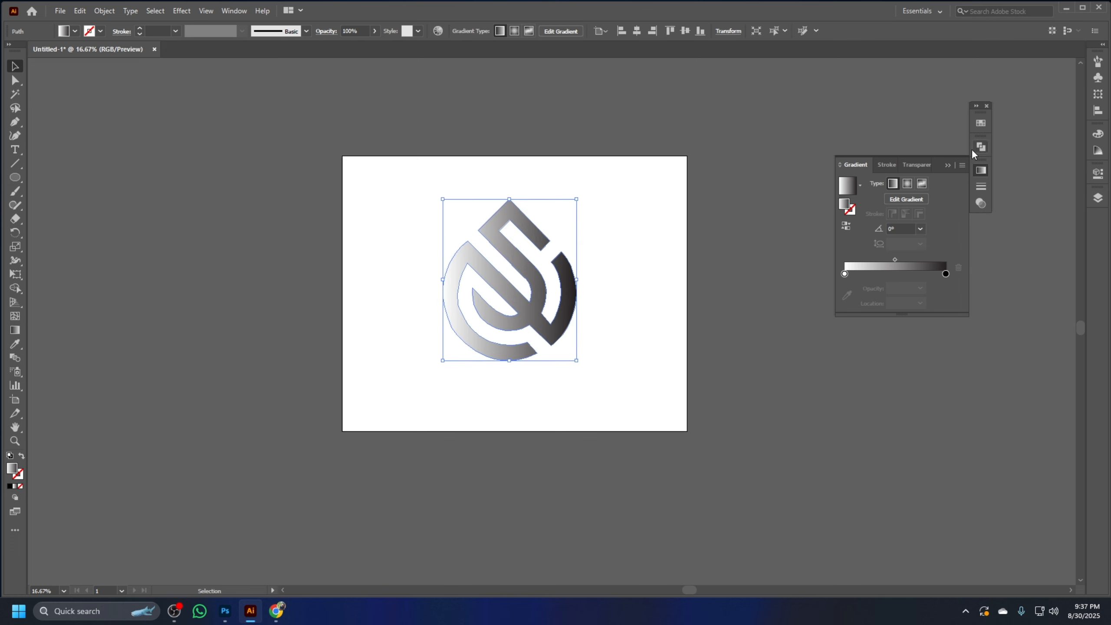
Float the Swatches panel beside the artboard, dock the Pathfinder and Gradient groups at the side, and show the gradient settings
left_click(981, 124)
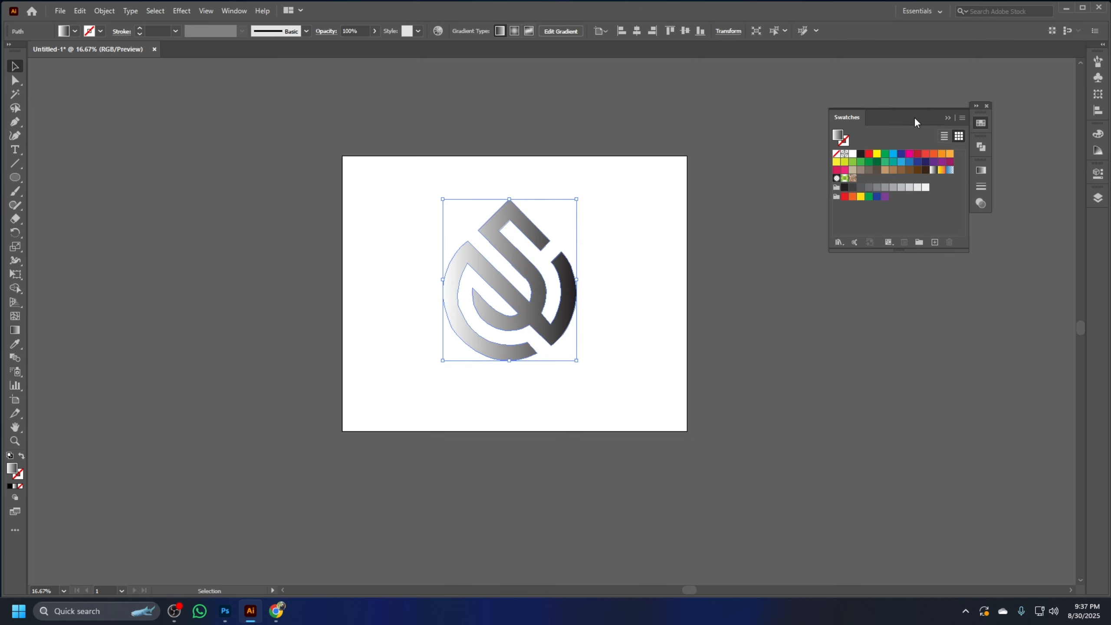
left_click_drag(914, 116, 799, 78)
left_click_drag(974, 114, 1086, 218)
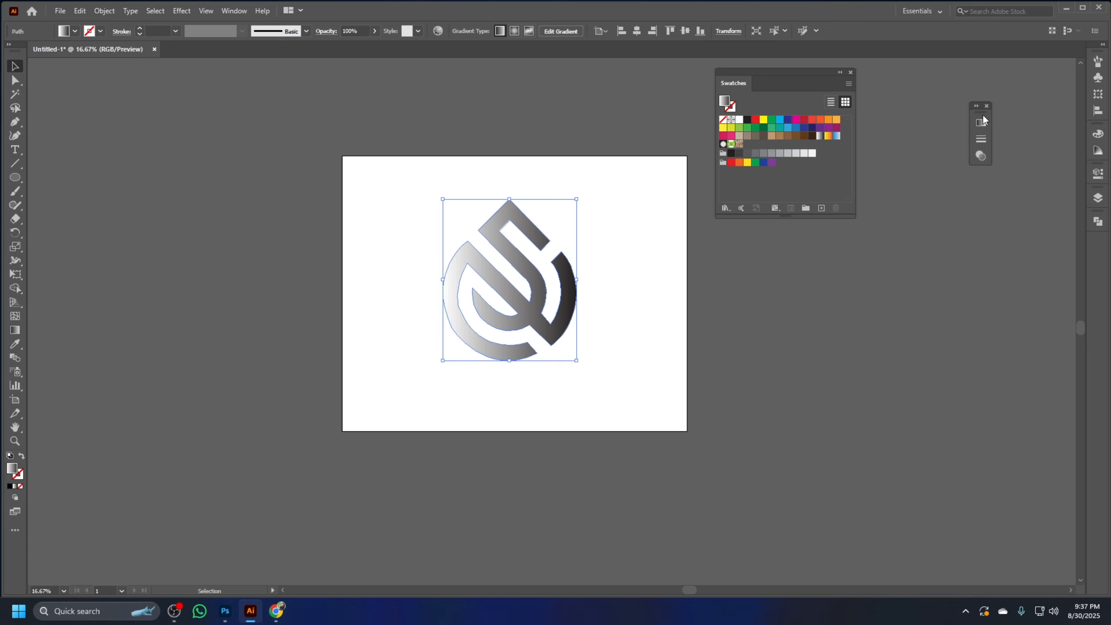
mouse_move(984, 116)
left_mouse_down()
mouse_move(1013, 185)
mouse_move(1100, 246)
left_mouse_up()
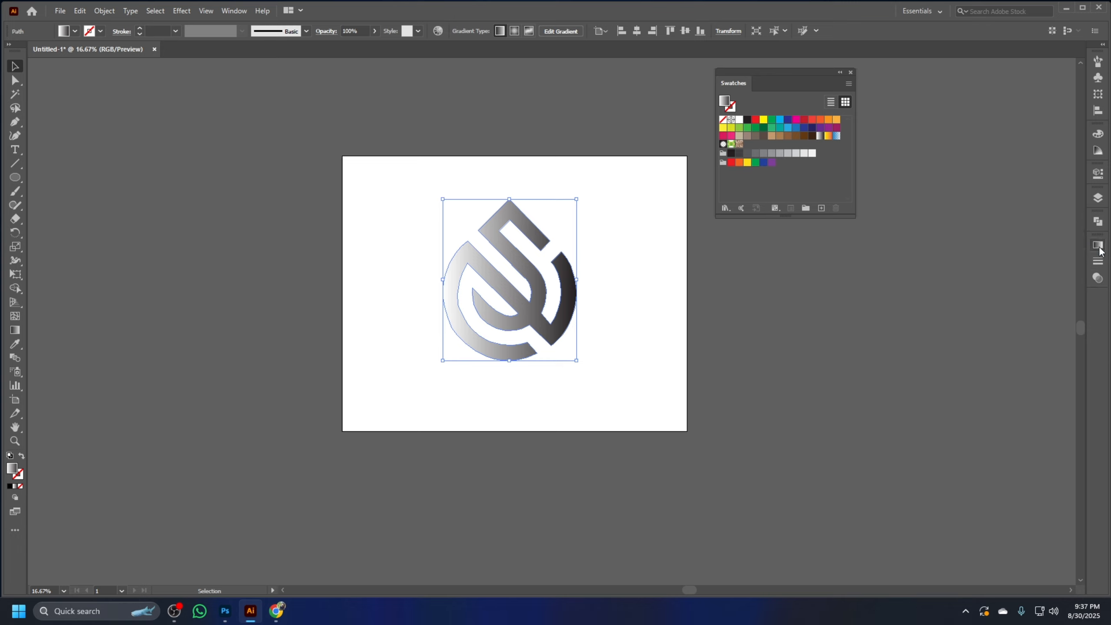
left_click(1099, 246)
left_click_drag(789, 85, 847, 89)
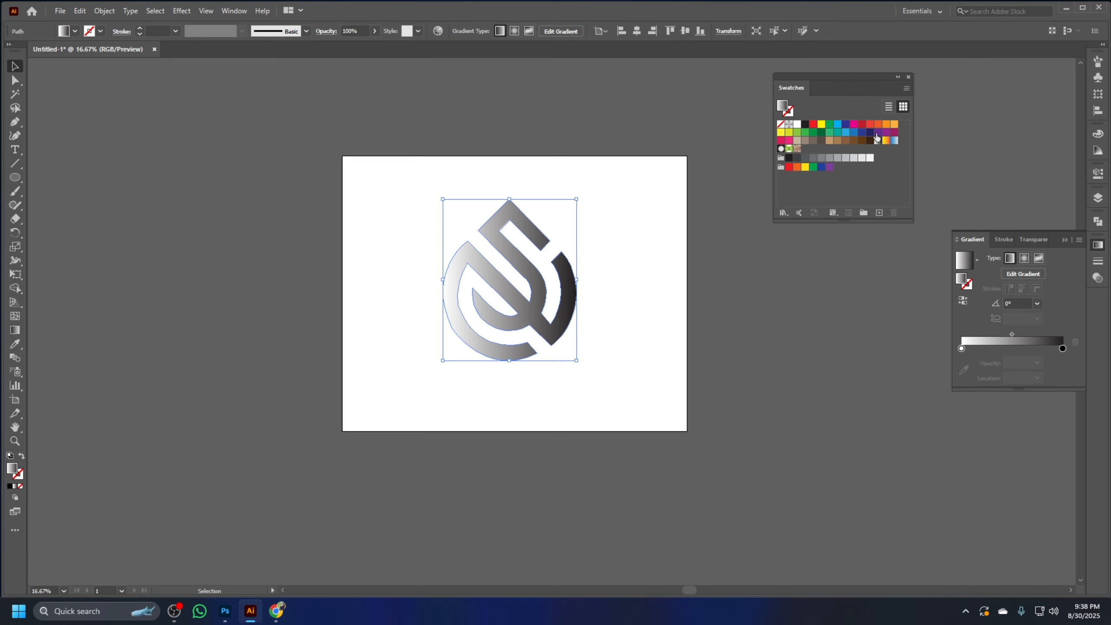
Recolour the logo's linear gradient with an orange start stop and a purple end stop, hide the gradient settings, and deselect it
left_click_drag(889, 134, 960, 348)
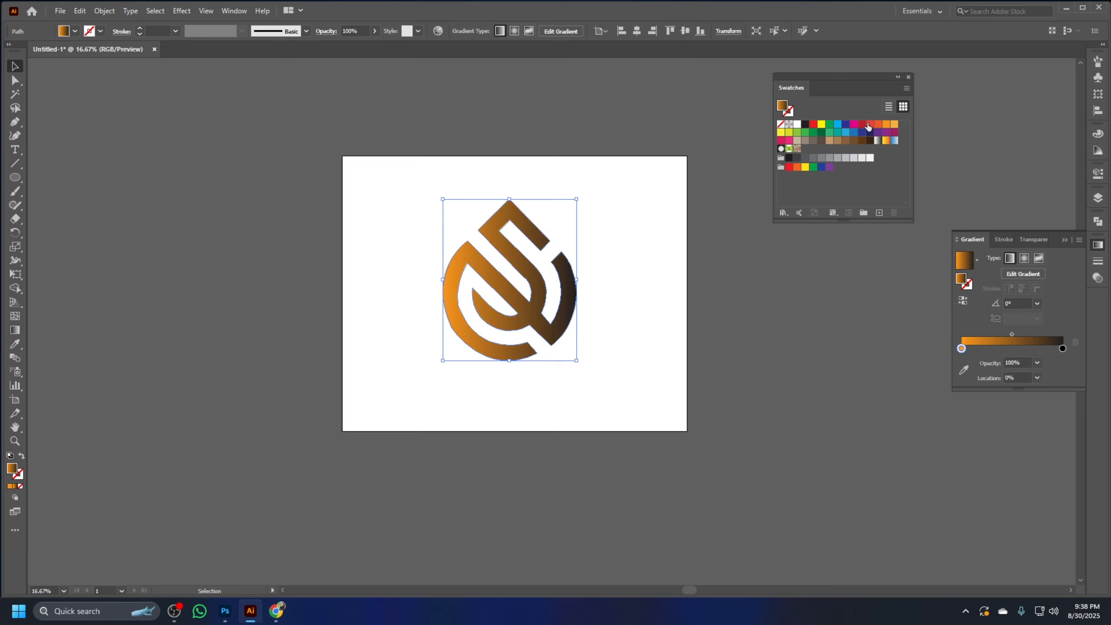
left_click_drag(888, 134, 1062, 348)
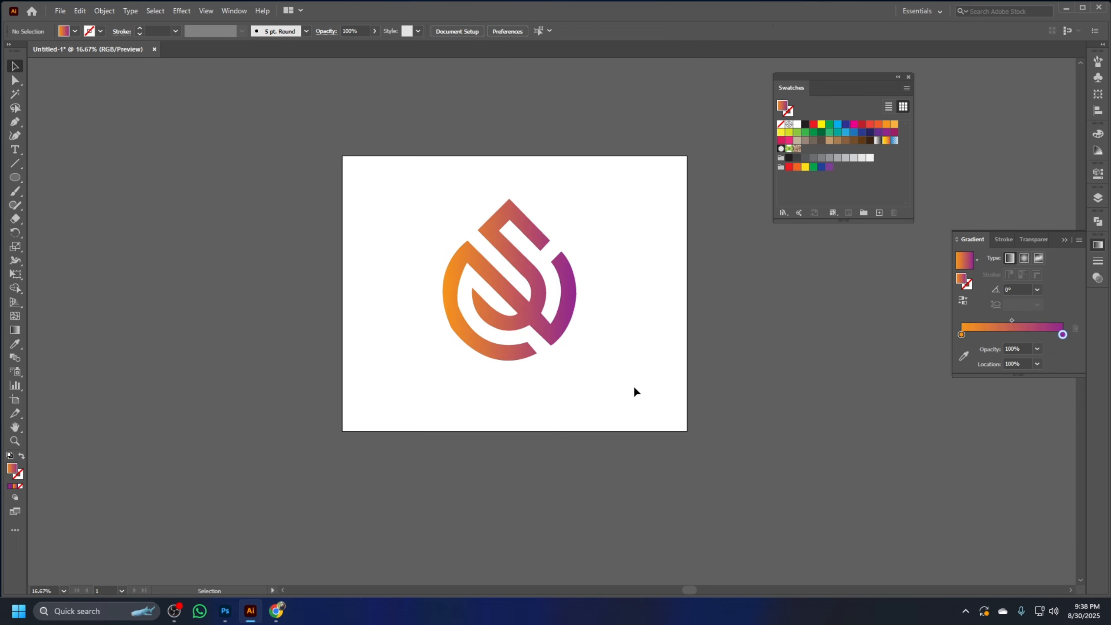
left_click_drag(649, 377, 364, 174)
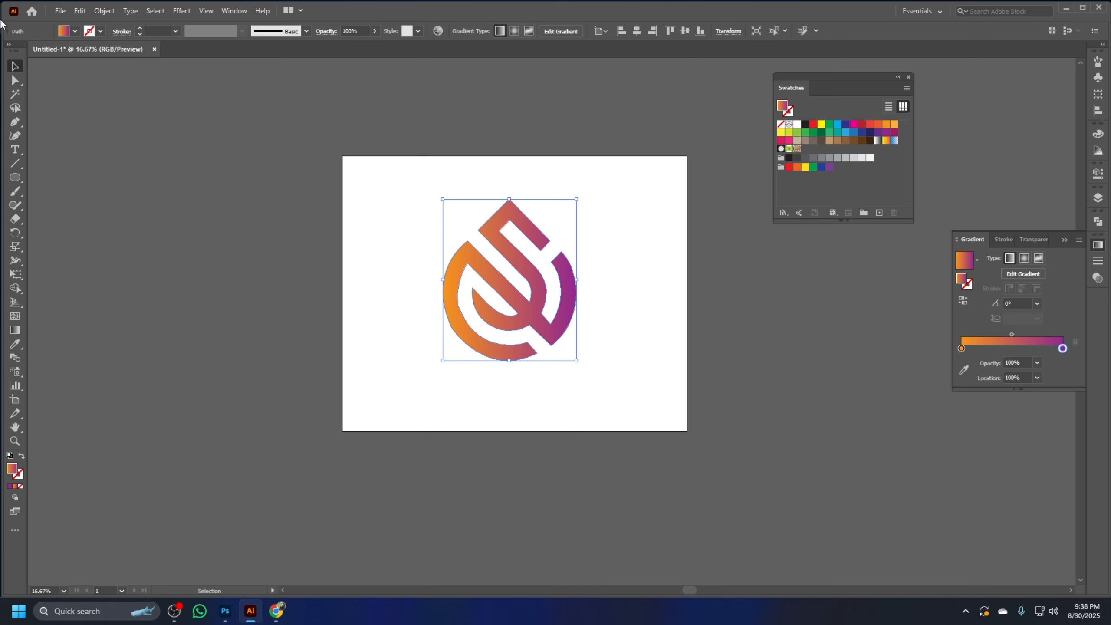
left_click(1098, 246)
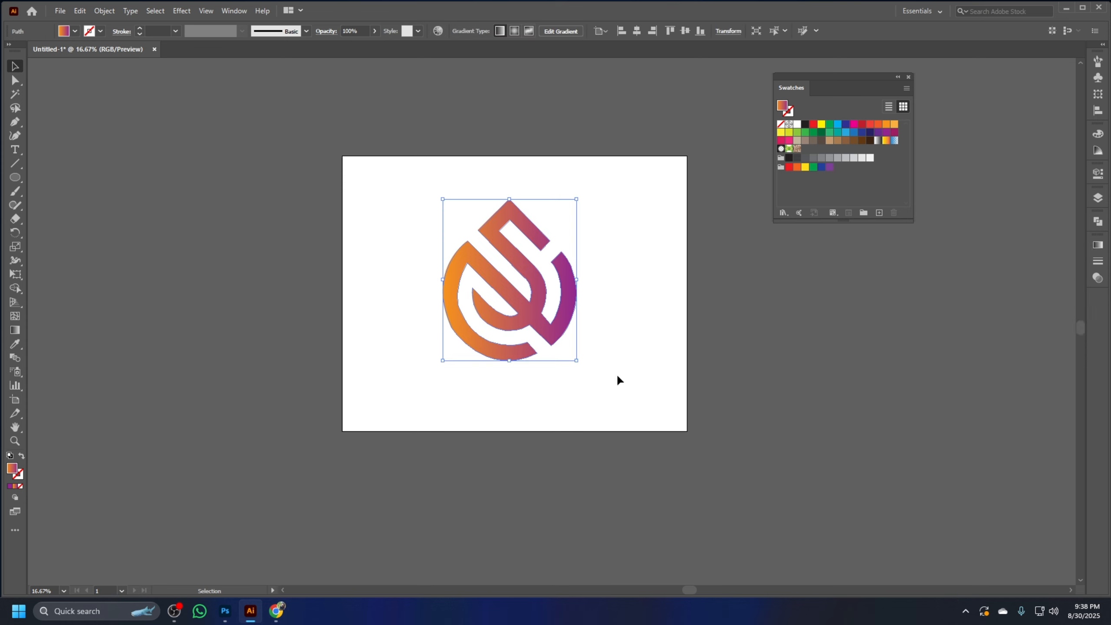
left_click(635, 361)
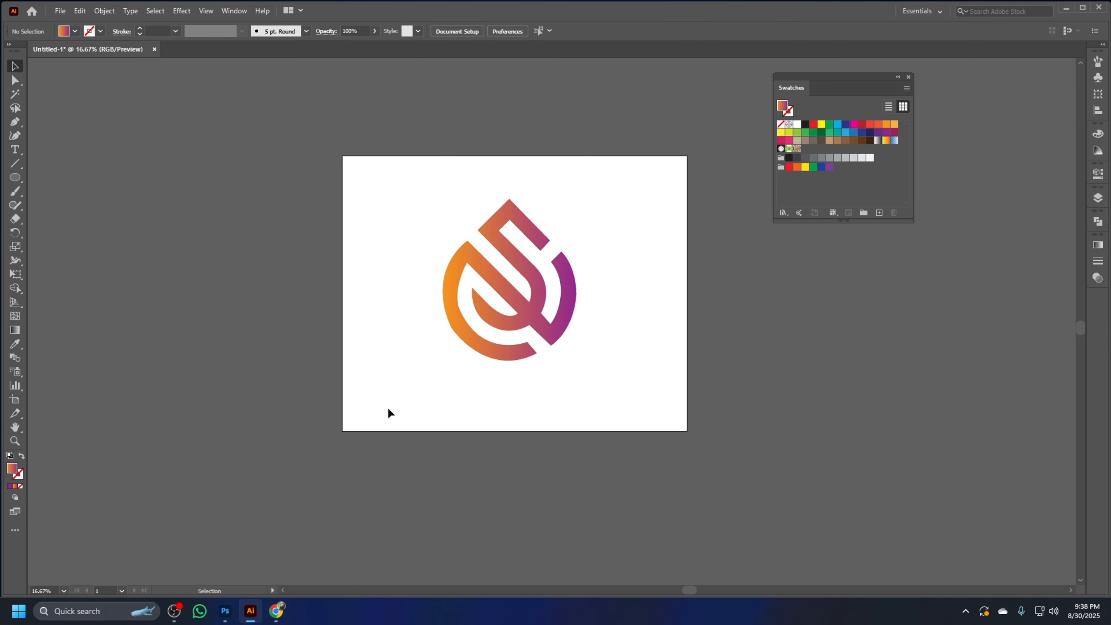
Switch to Photoshop and close the NEW 3D WALL mockup and its logo smart object document
left_click(1065, 9)
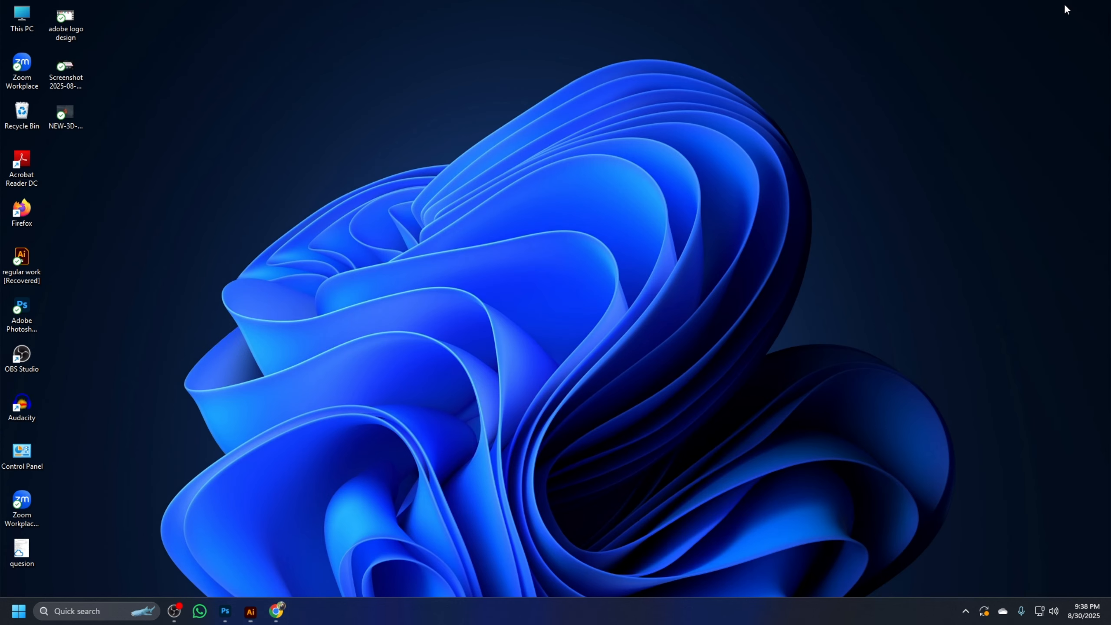
left_click(227, 612)
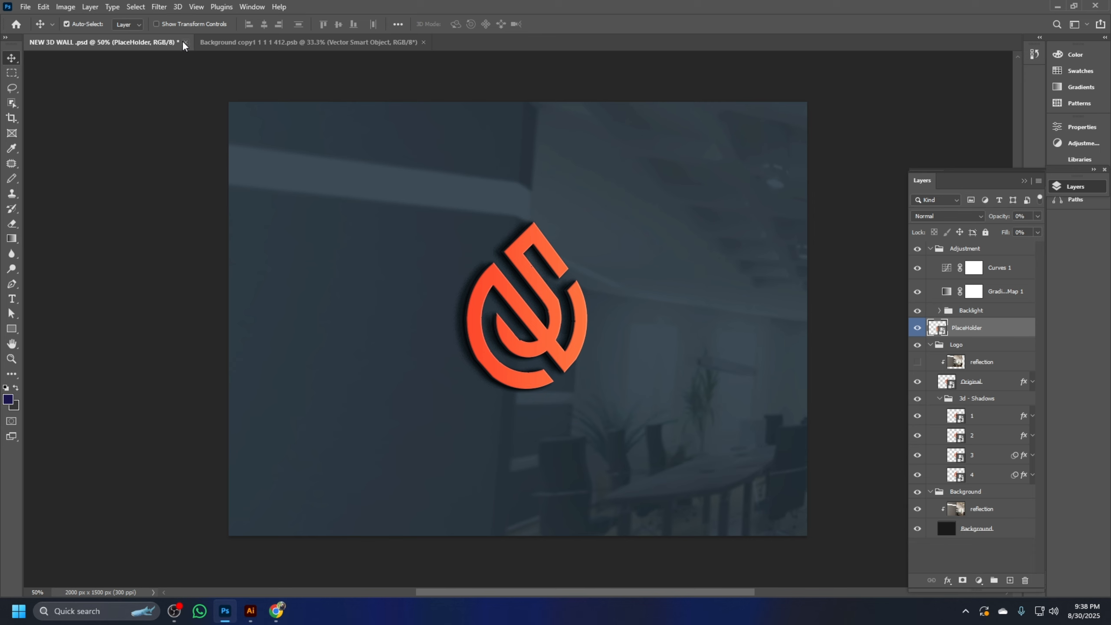
left_click(185, 42)
left_click(551, 228)
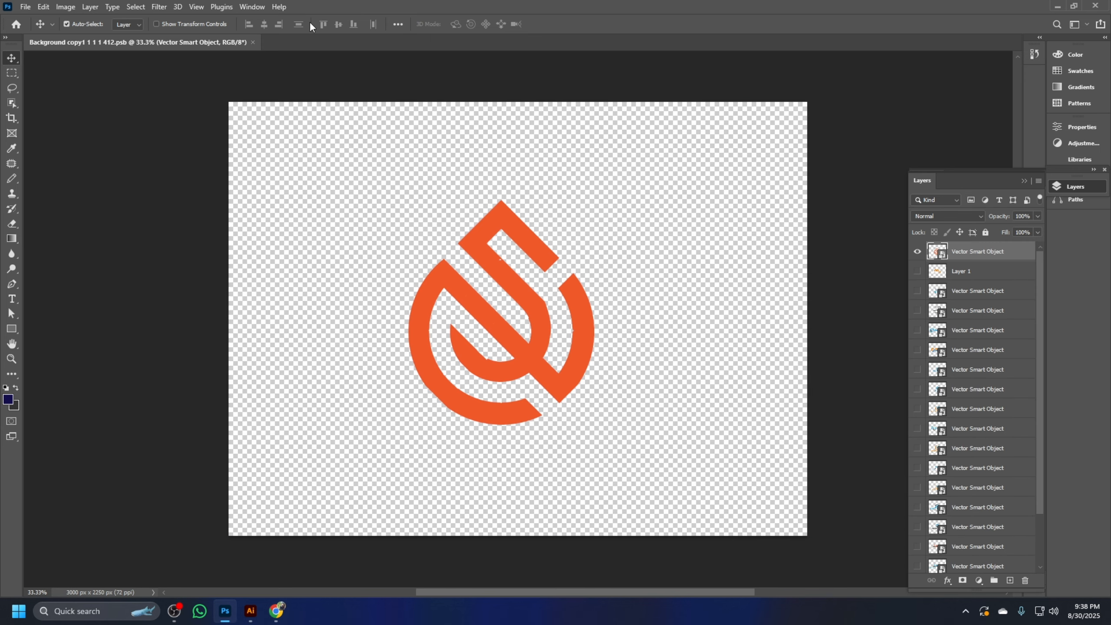
left_click(253, 42)
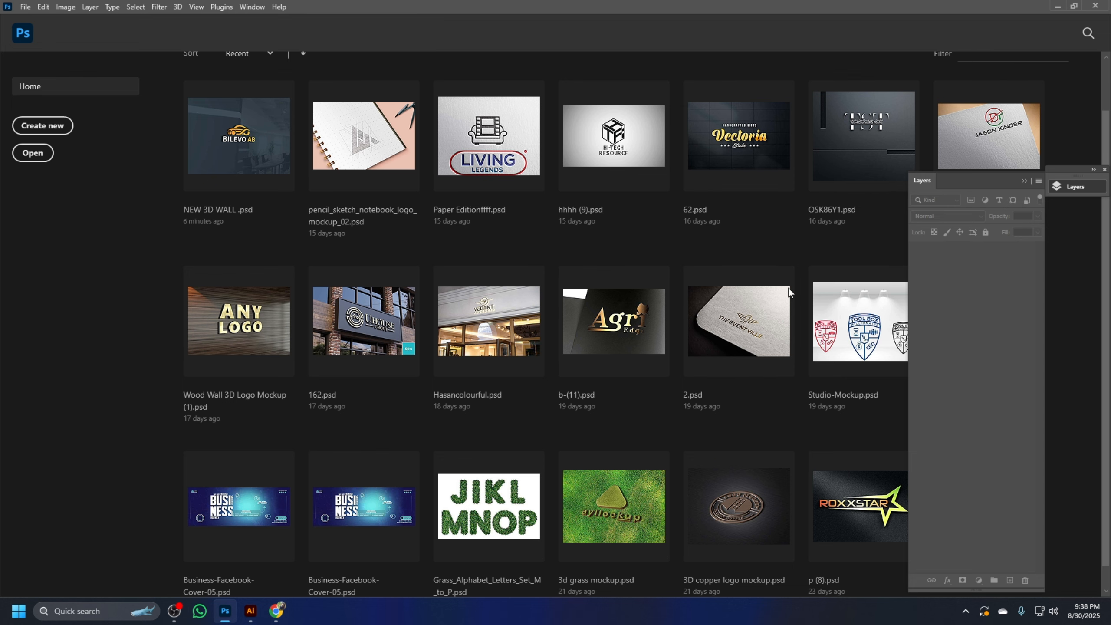
Look through the recent files and the new mockup 1 folder for a logo mockup to open
scroll(715, 343, "down", 2)
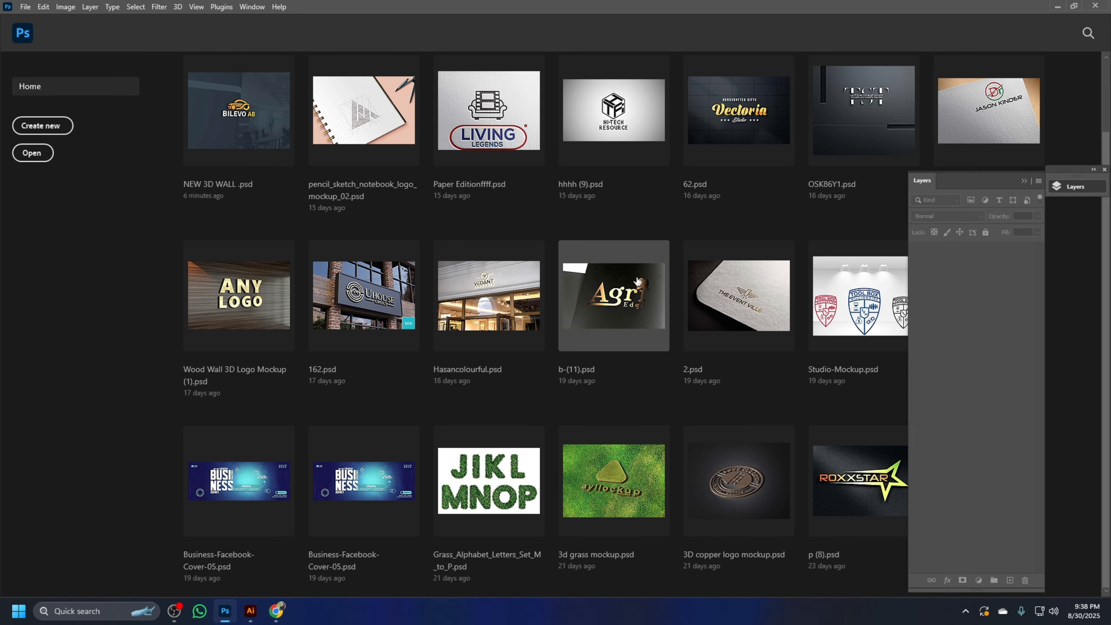
scroll(754, 375, "up", 2)
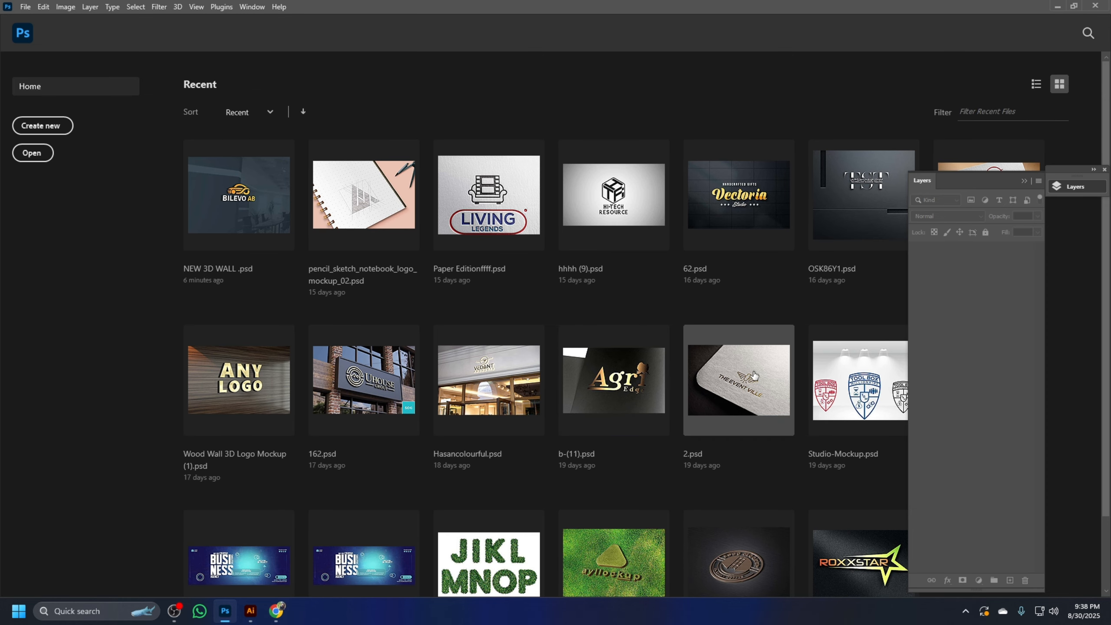
scroll(754, 375, "down", 2)
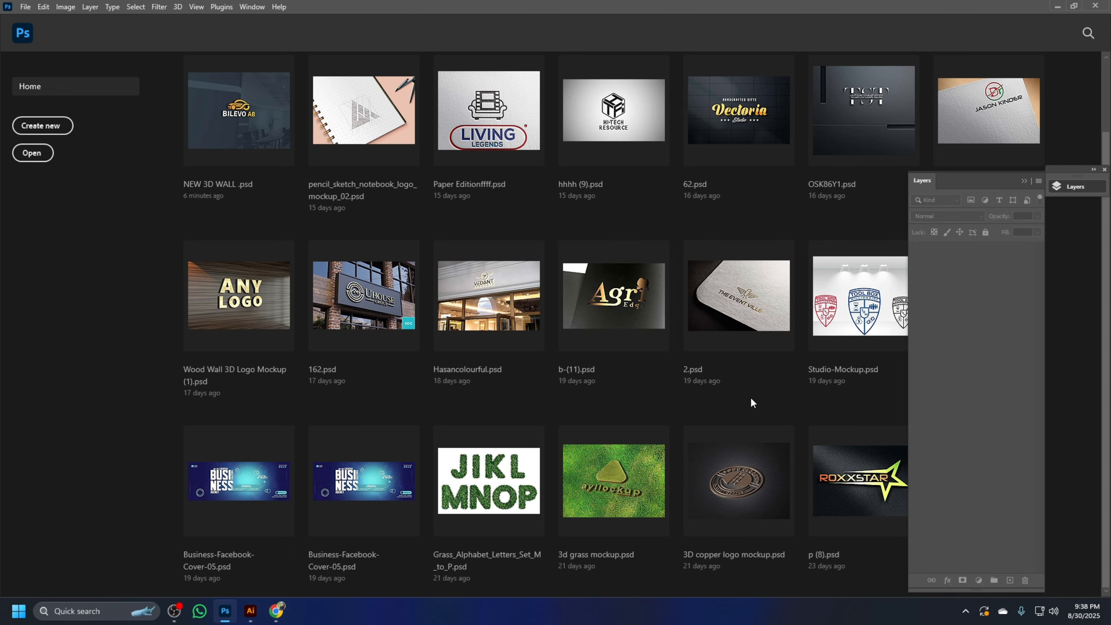
scroll(753, 403, "up", 2)
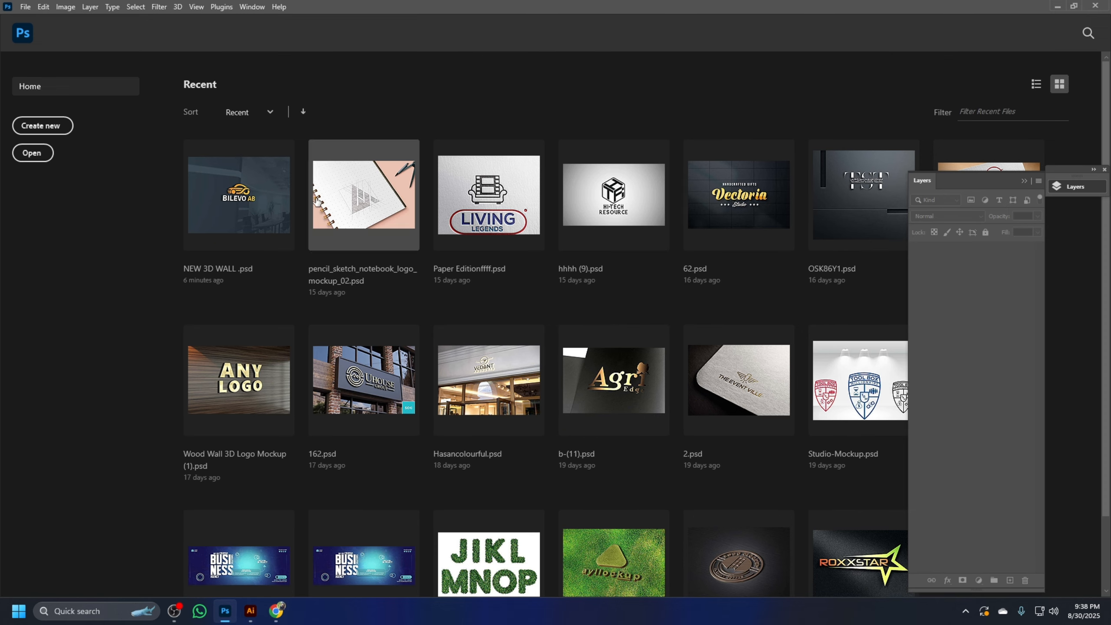
left_click(25, 7)
left_click(43, 31)
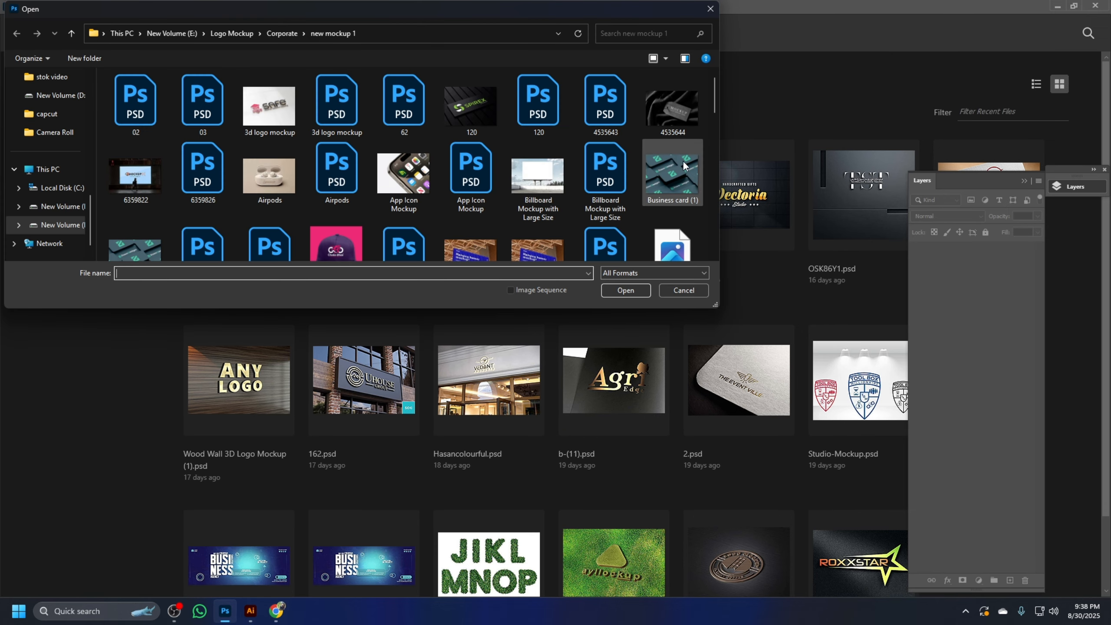
scroll(516, 125, "down", 3)
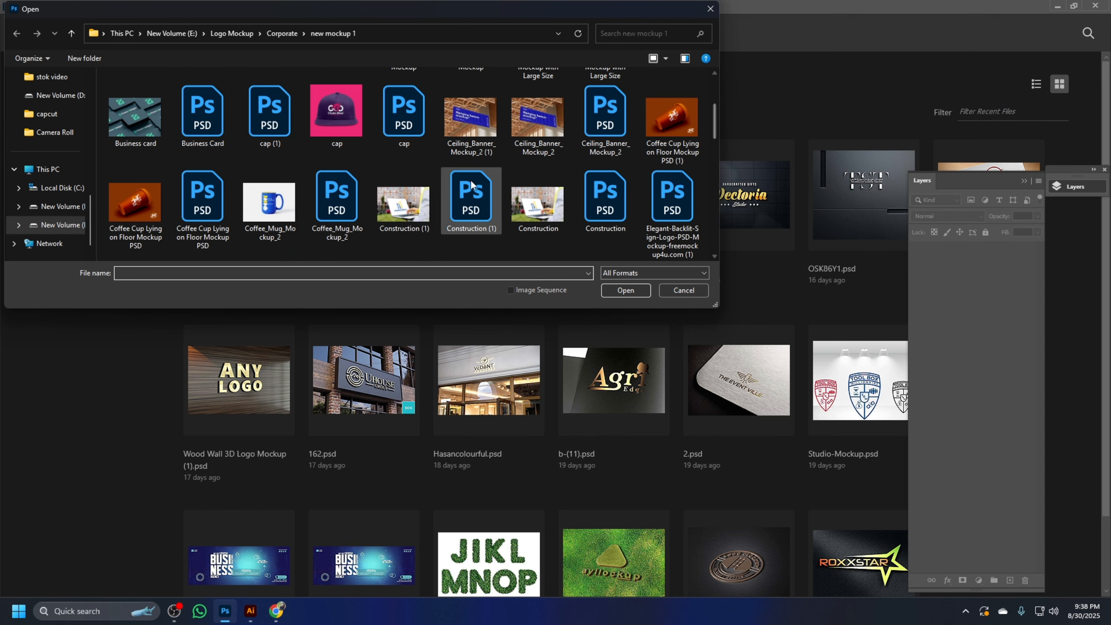
scroll(529, 182, "down", 10)
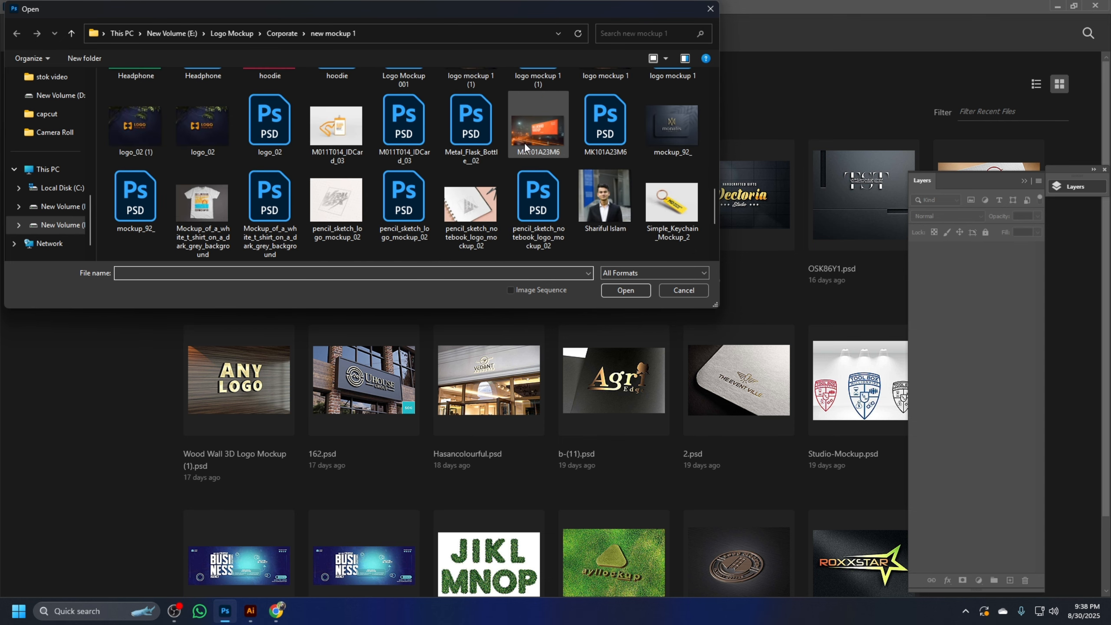
scroll(524, 142, "down", 3)
scroll(445, 203, "up", 15)
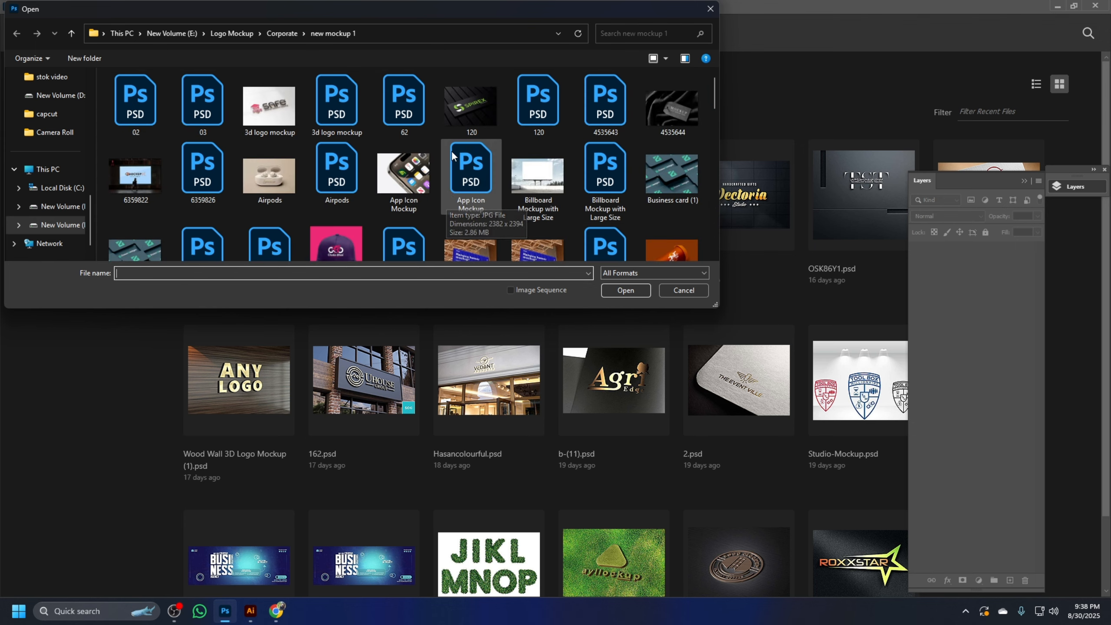
Browse the Goldren & cilvar and Corporate subfolders of the Corporate mockup folder for a suitable mockup
left_click(71, 33)
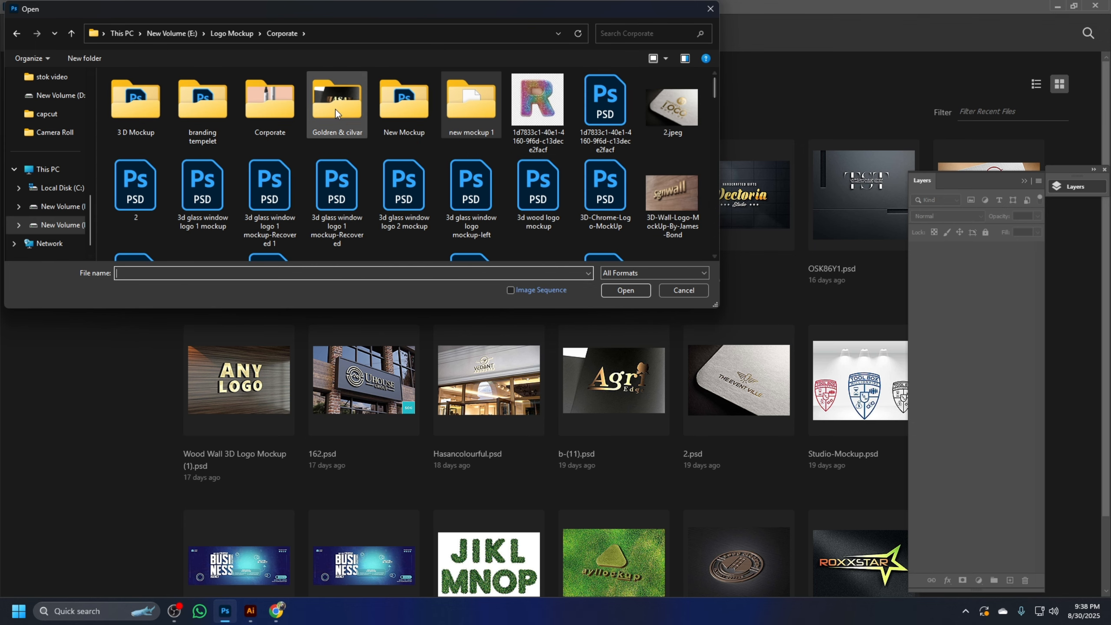
double_click(351, 106)
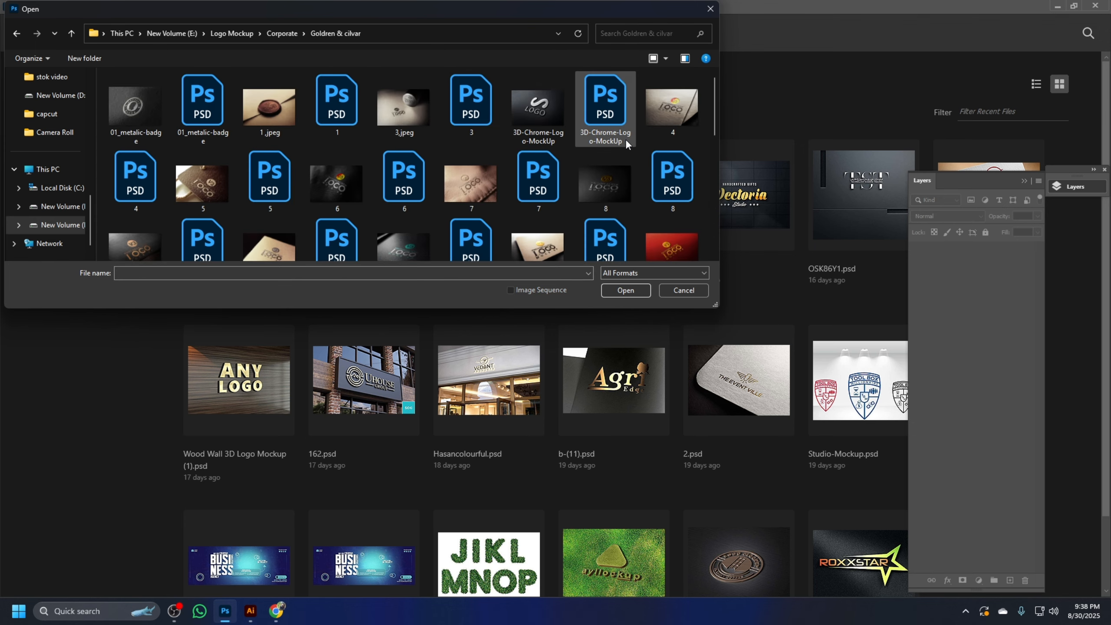
scroll(625, 139, "down", 10)
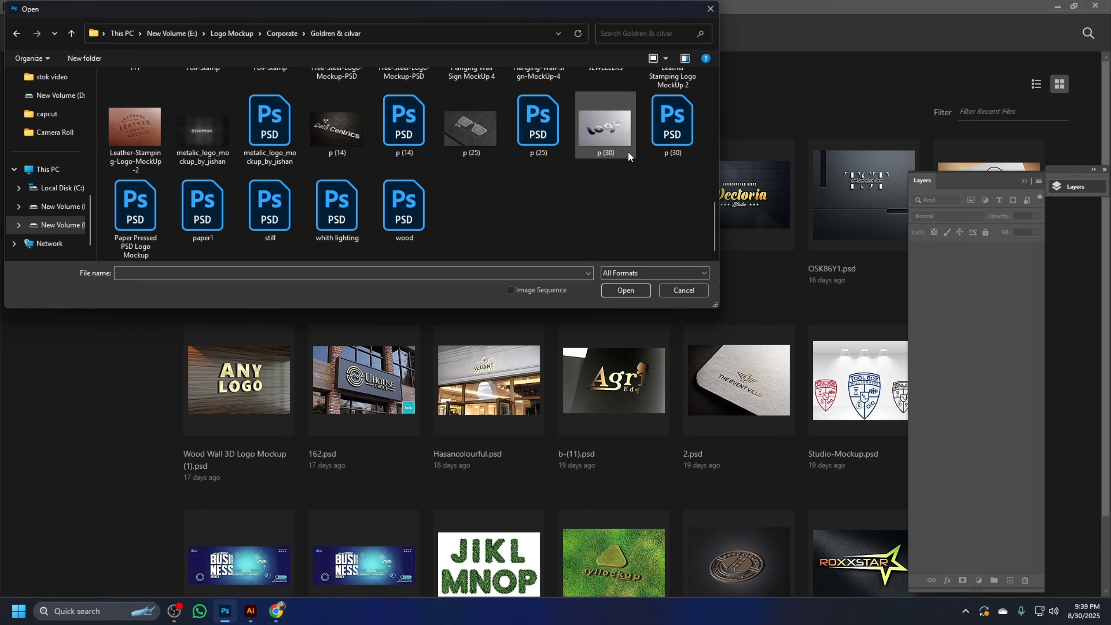
scroll(627, 151, "up", 1)
left_click(71, 34)
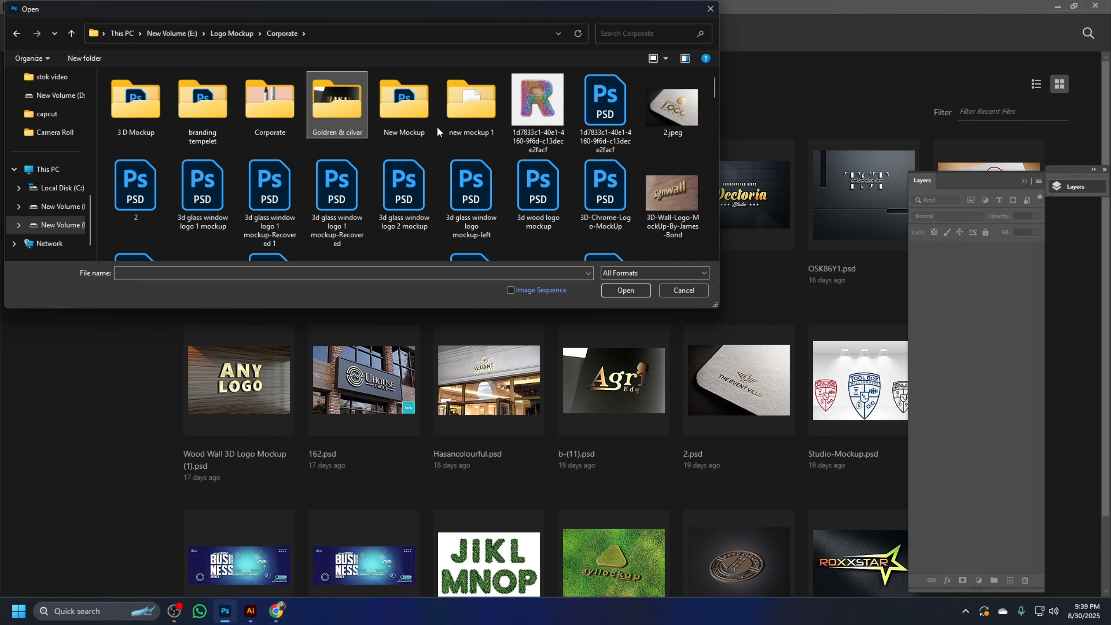
double_click(270, 103)
scroll(613, 122, "down", 5)
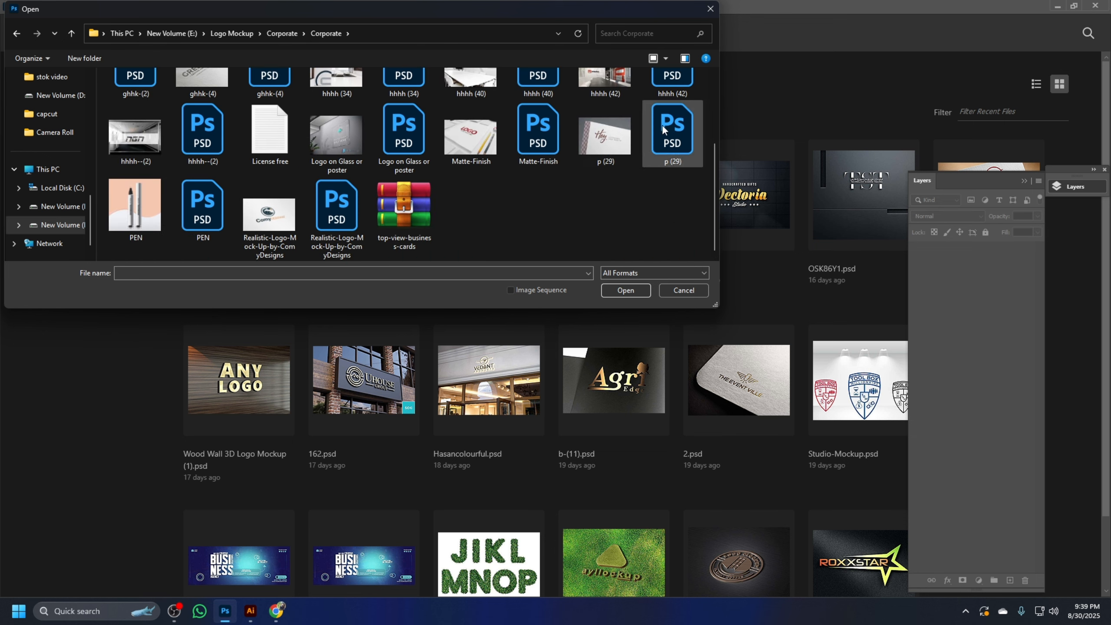
scroll(541, 181, "up", 2)
left_click(75, 33)
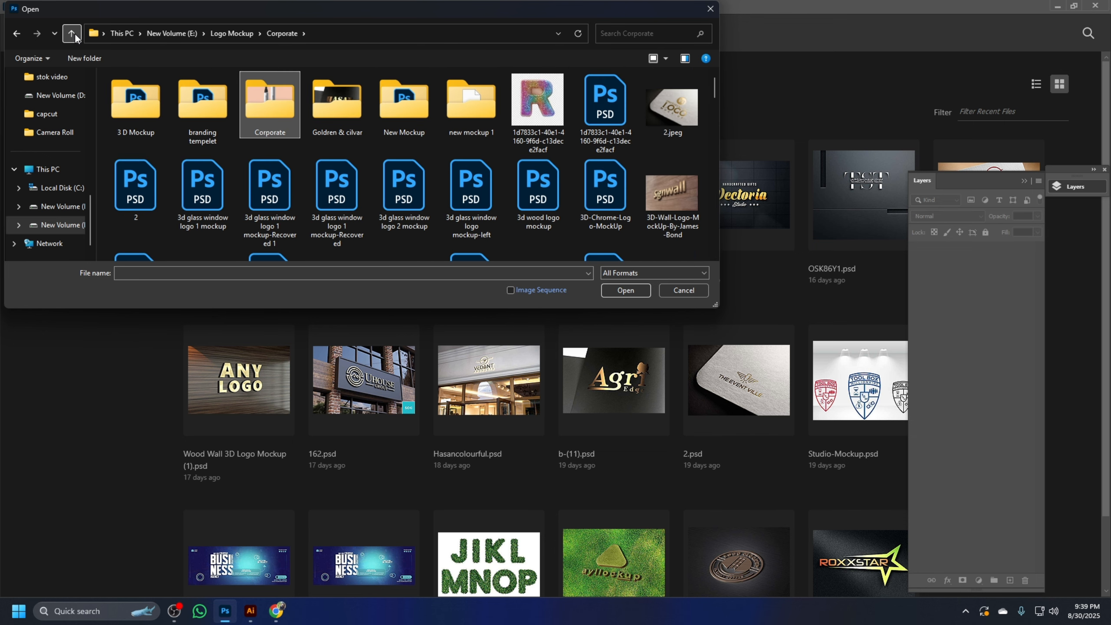
Examine the mockup files in the 3 D Mockup folder and return to the parent Corporate folder
left_click(143, 106)
double_click(141, 104)
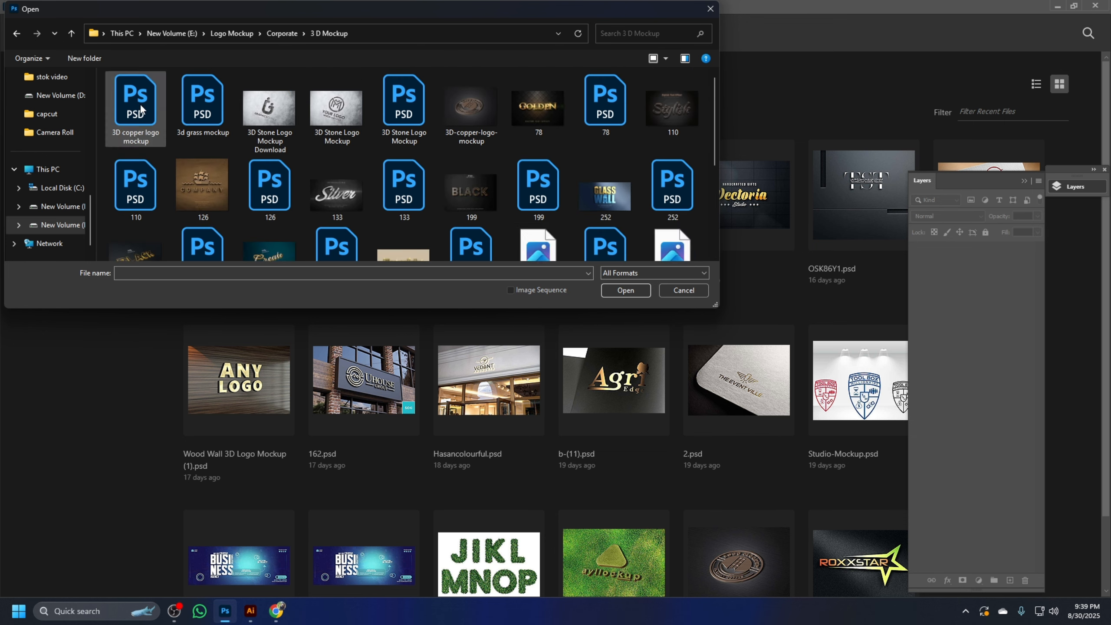
scroll(654, 119, "down", 2)
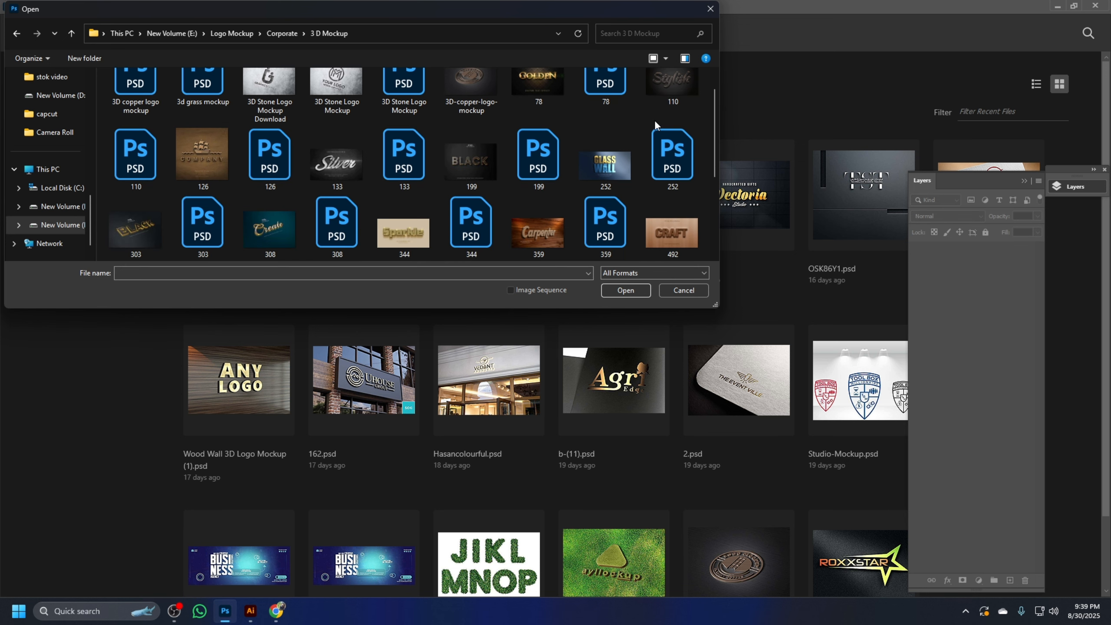
scroll(665, 121, "down", 3)
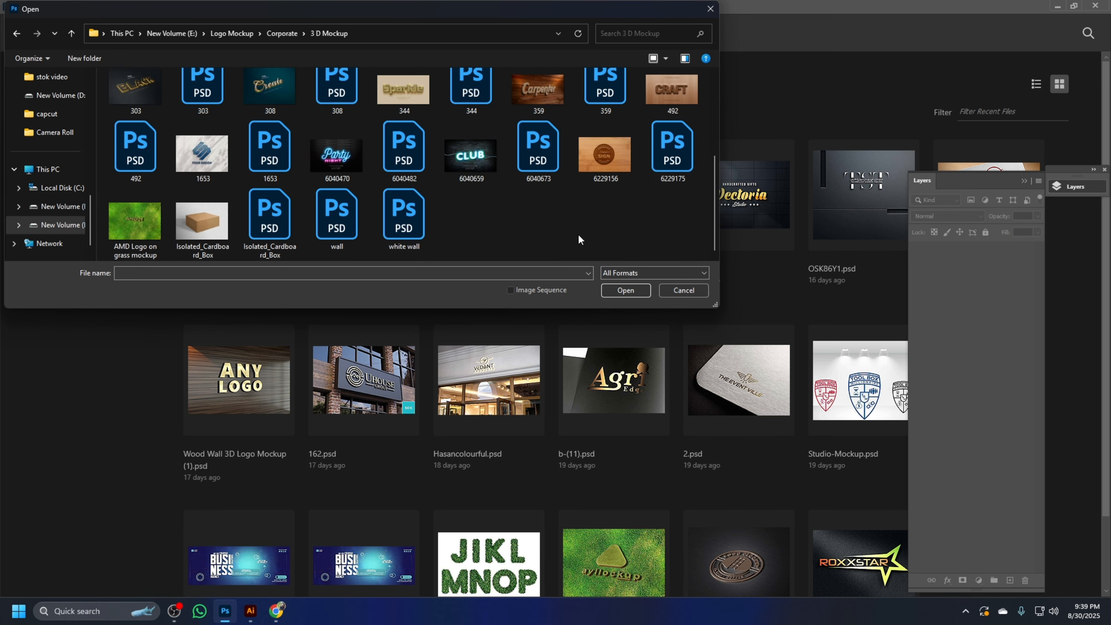
scroll(577, 232, "up", 5)
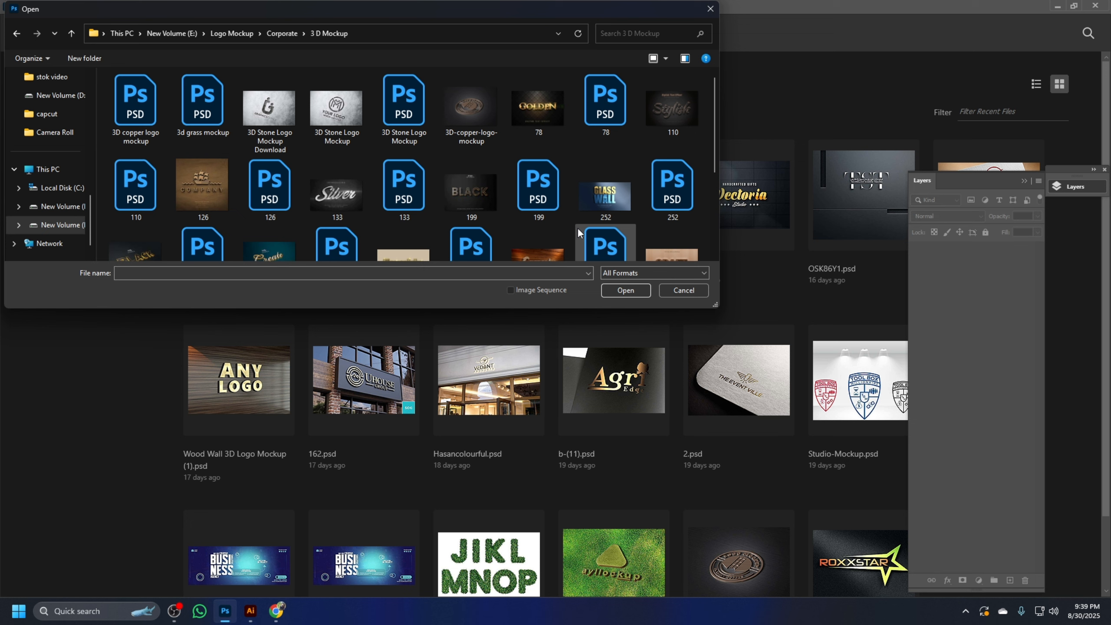
left_click(72, 33)
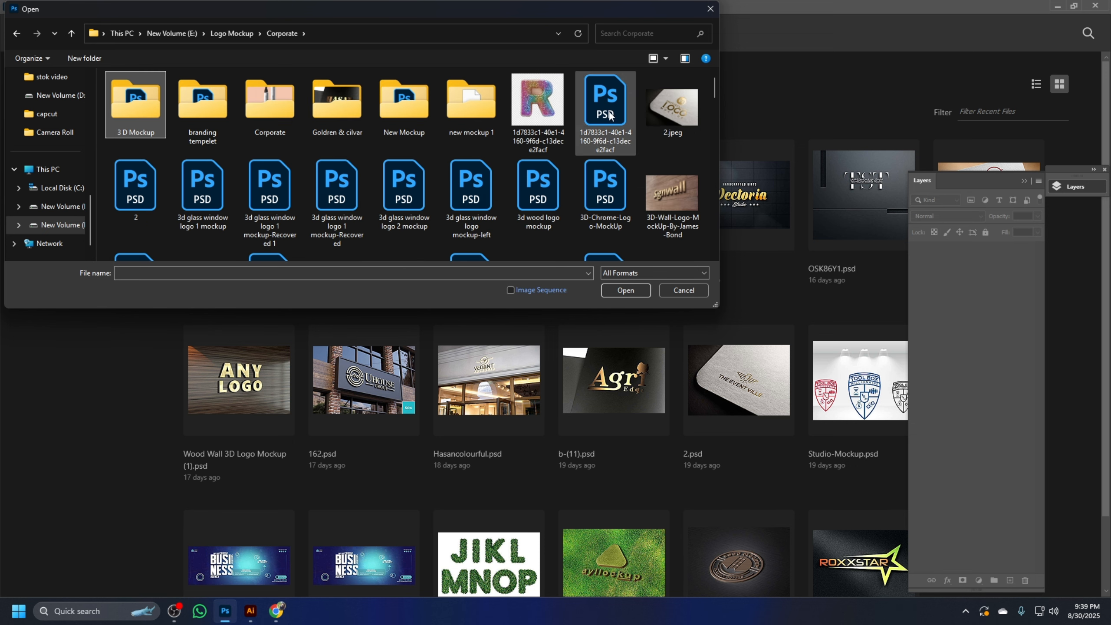
Recheck the nested Corporate and Goldren & cilvar subfolders for a suitable logo mockup
double_click(276, 101)
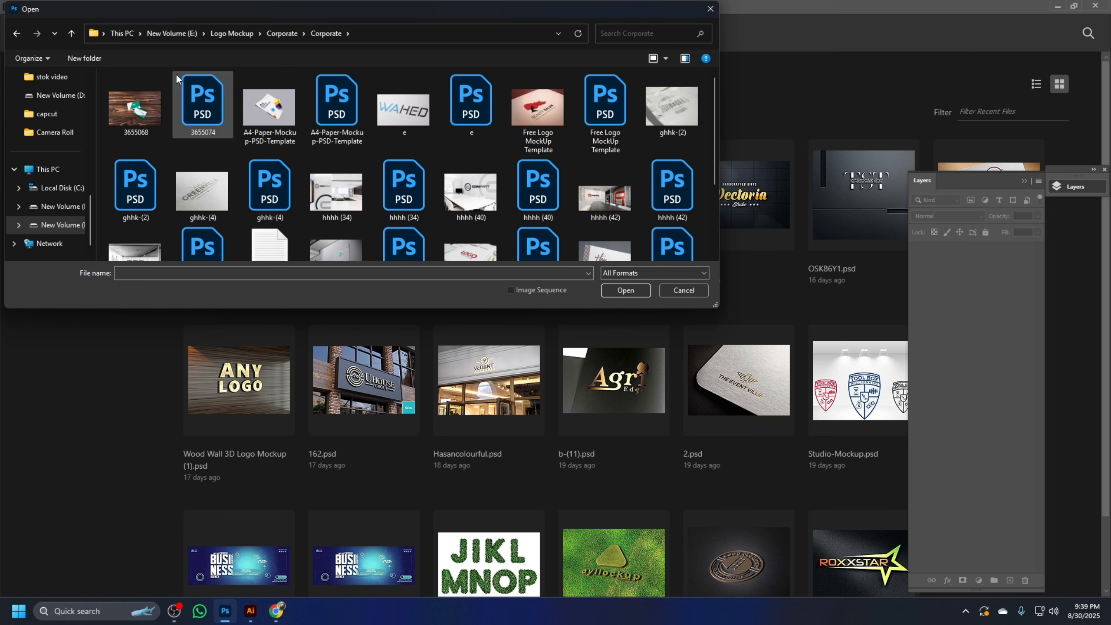
left_click(71, 33)
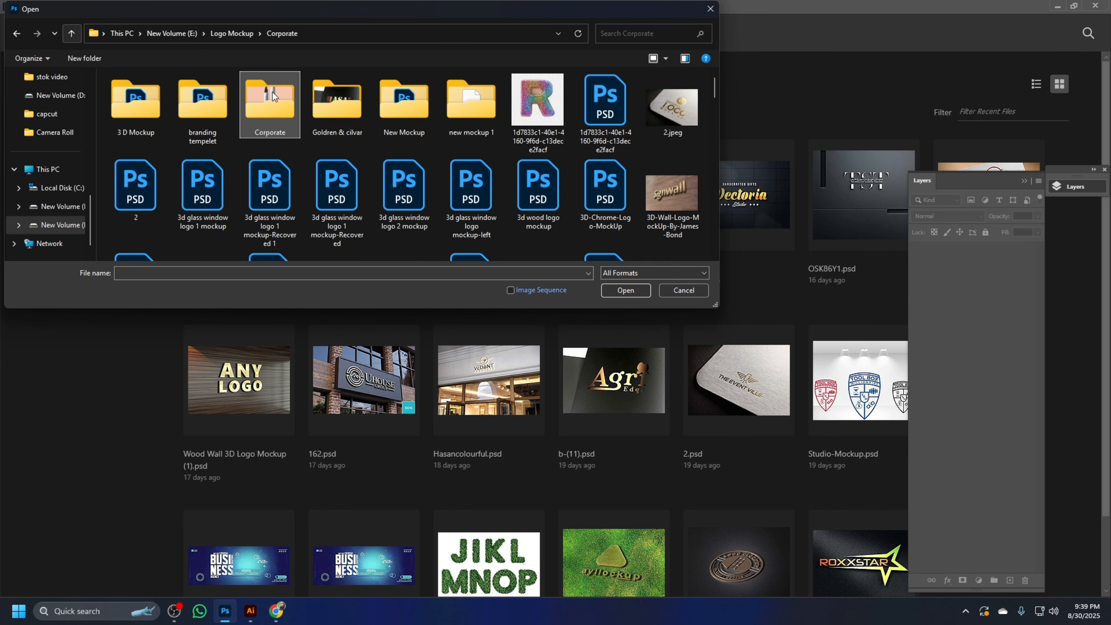
double_click(353, 101)
scroll(640, 138, "down", 10)
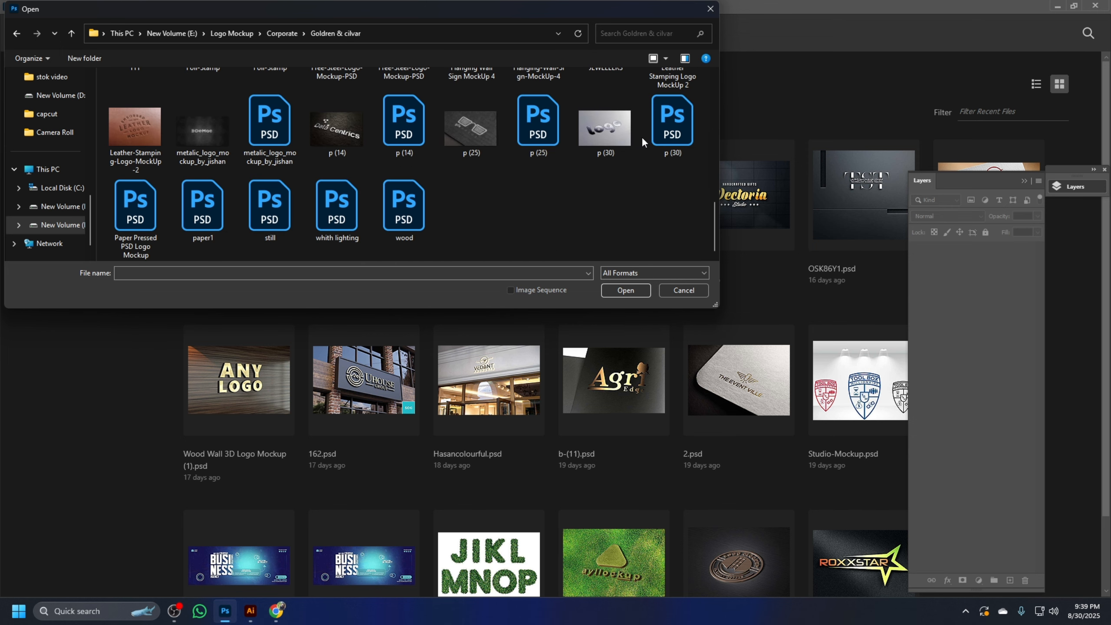
scroll(622, 169, "up", 10)
left_click(71, 33)
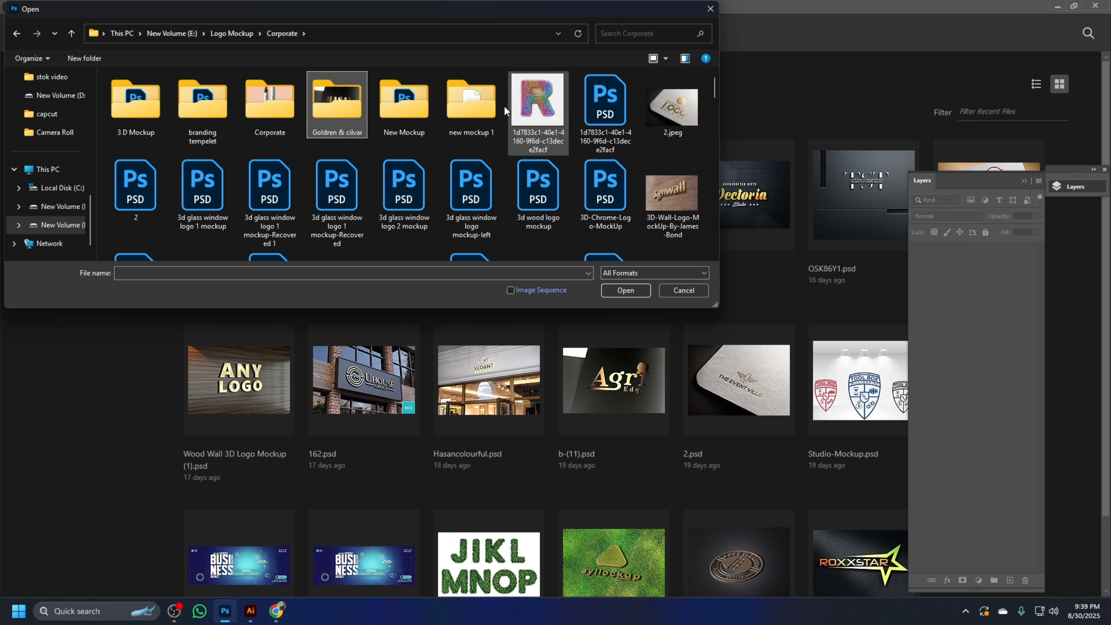
Look through the New Mockup folder's files and go back to the parent Corporate folder
double_click(404, 102)
scroll(664, 118, "down", 2)
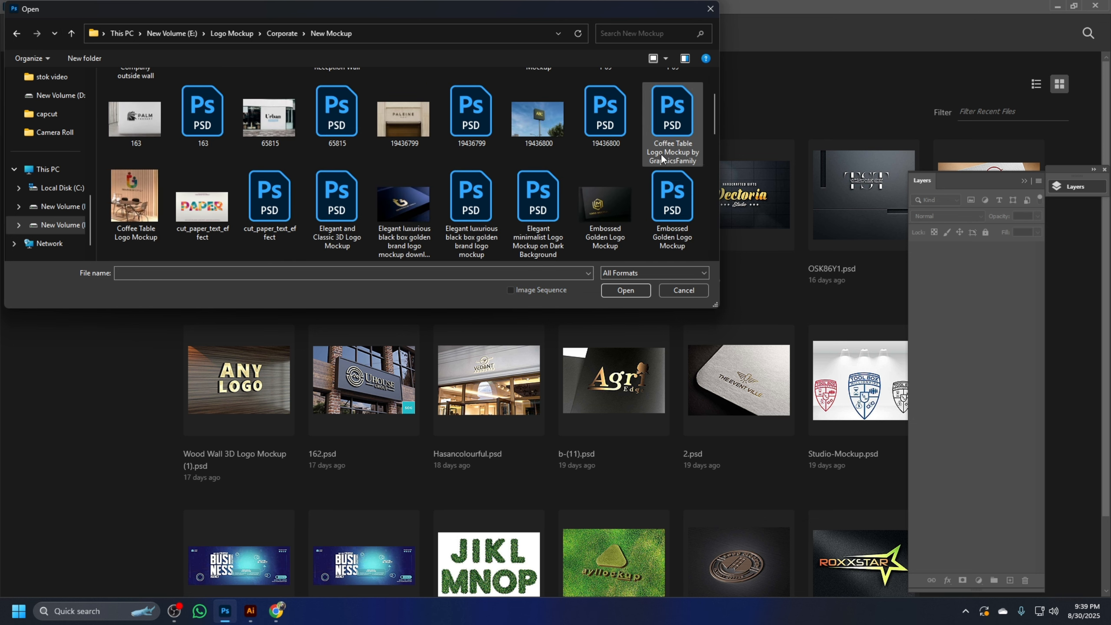
scroll(629, 153, "down", 2)
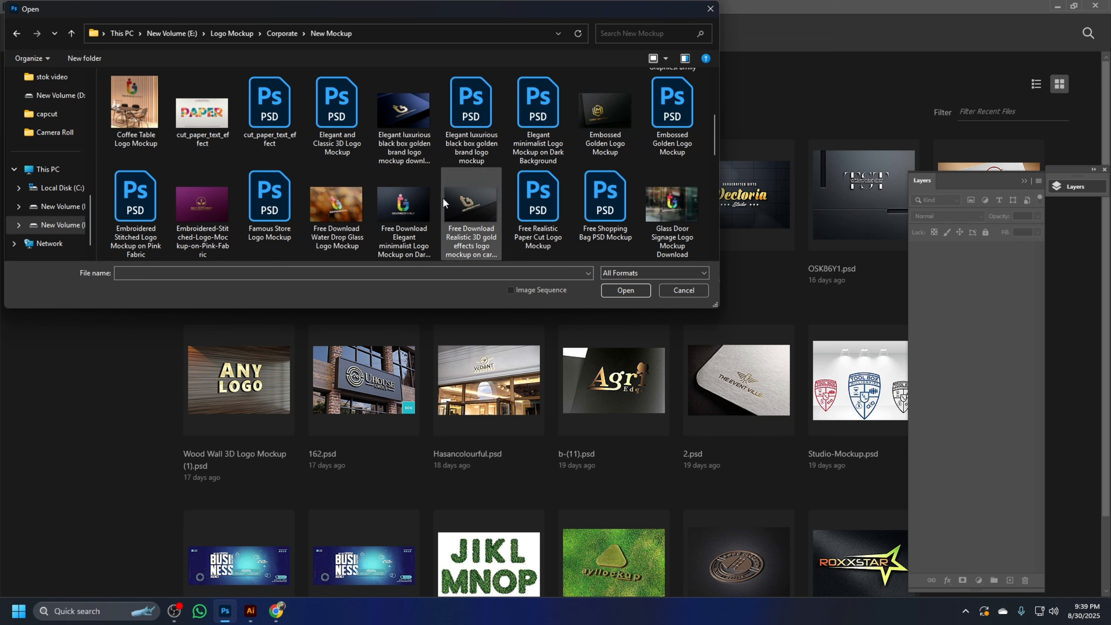
scroll(470, 205, "down", 3)
scroll(573, 179, "up", 5)
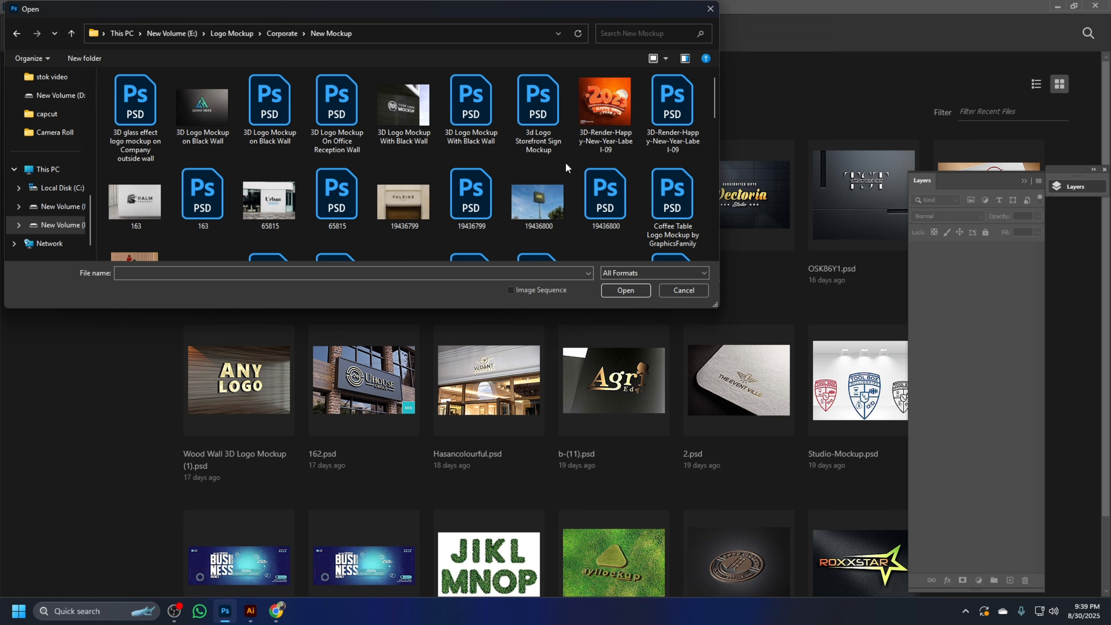
left_click(71, 33)
Find the OSK86Y1 PSD mockup in the Corporate folder and open it
scroll(729, 132, "down", 3)
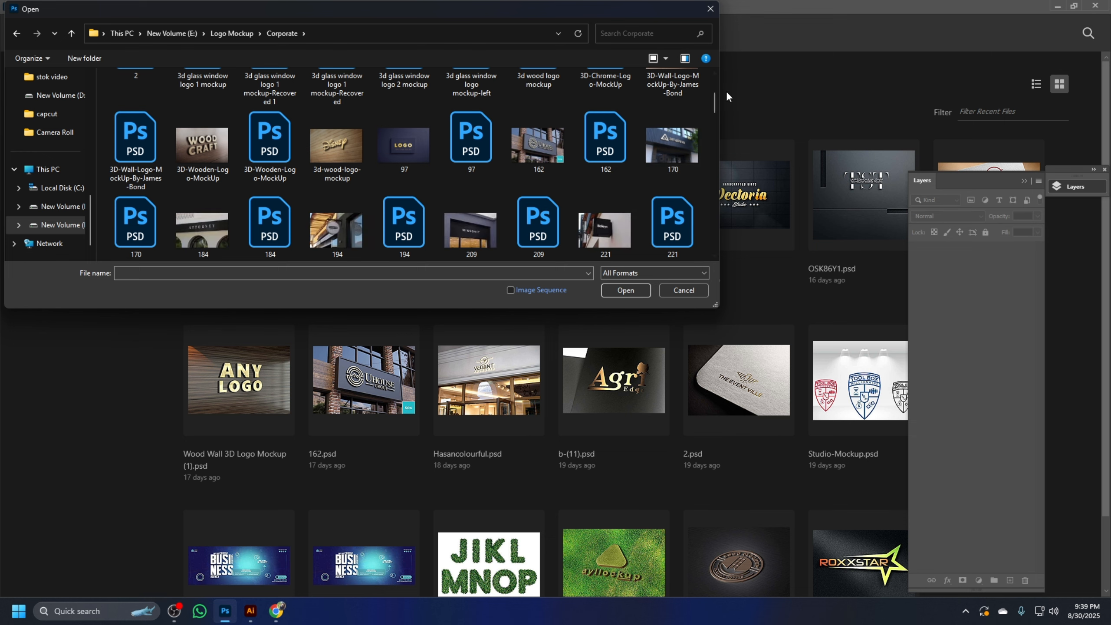
scroll(678, 116, "up", 3)
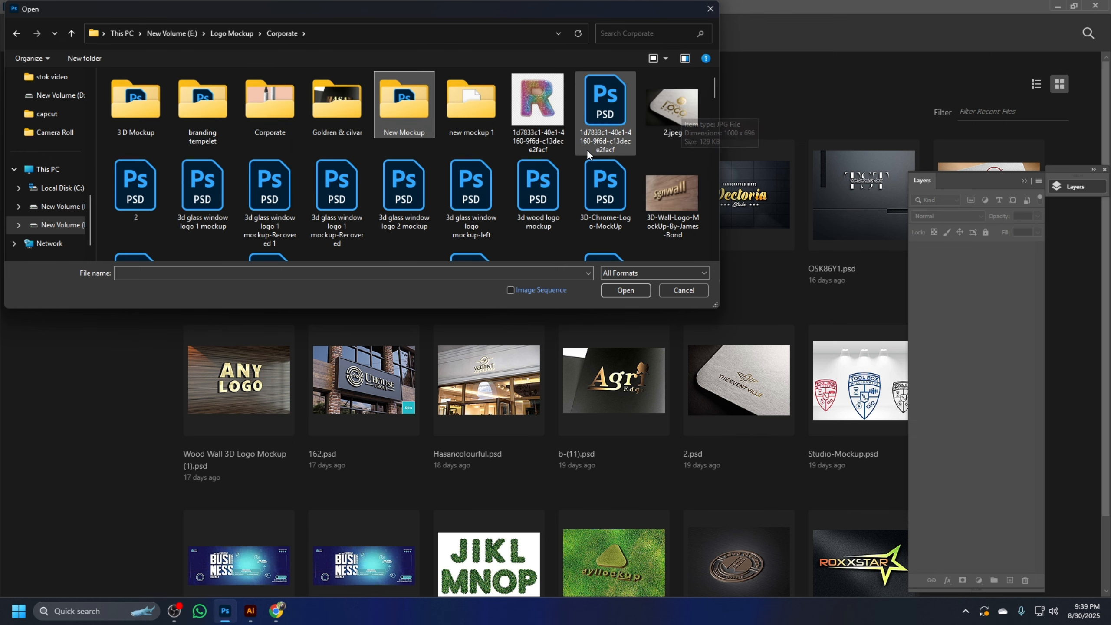
scroll(588, 153, "down", 2)
scroll(701, 185, "down", 3)
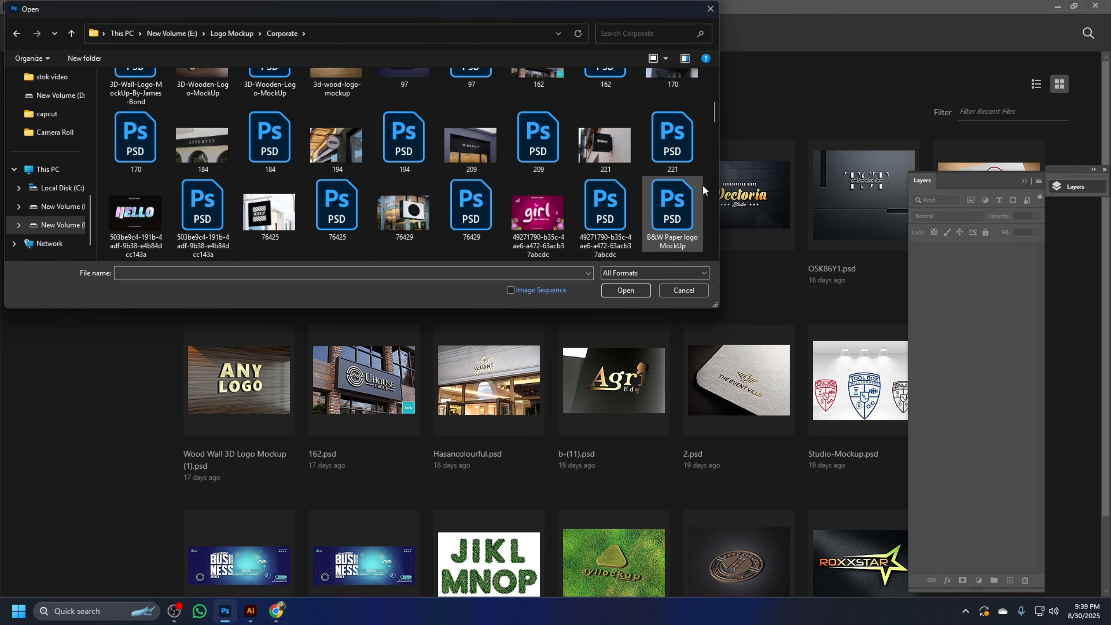
scroll(702, 184, "down", 6)
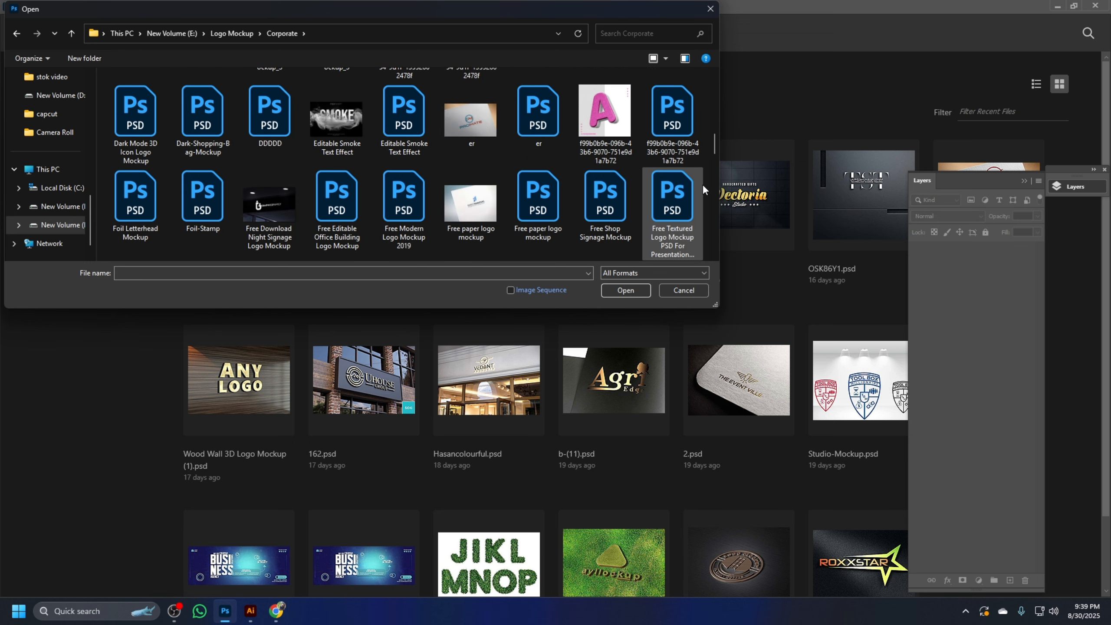
scroll(700, 185, "down", 8)
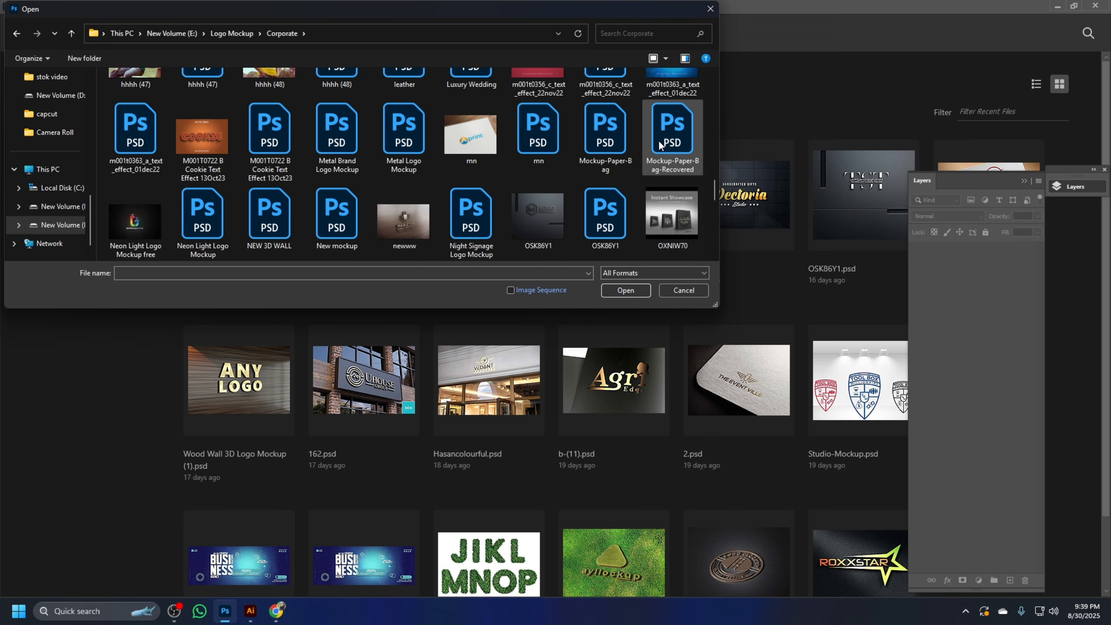
scroll(659, 141, "down", 2)
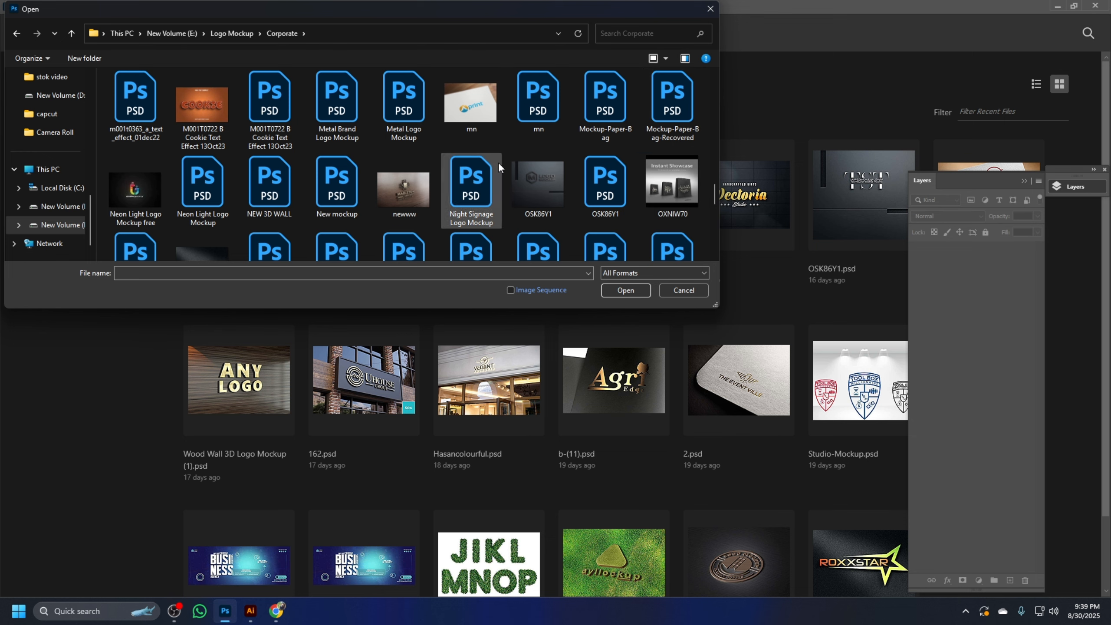
double_click(611, 184)
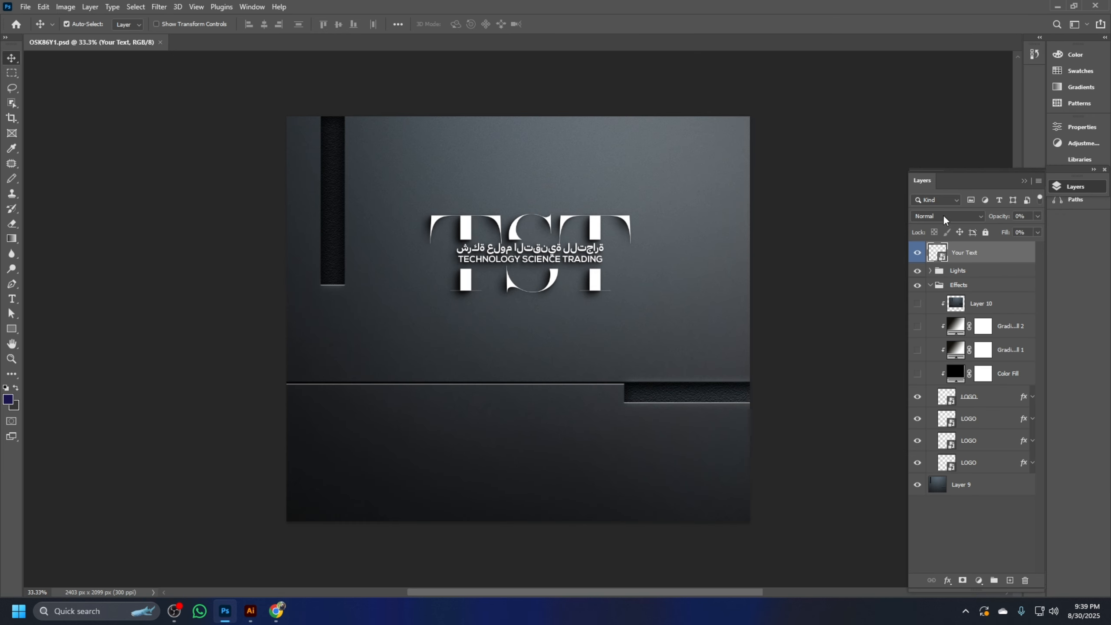
Open the Your Text smart object's contents and paste the gradient logo into it as a smart object
double_click(941, 257)
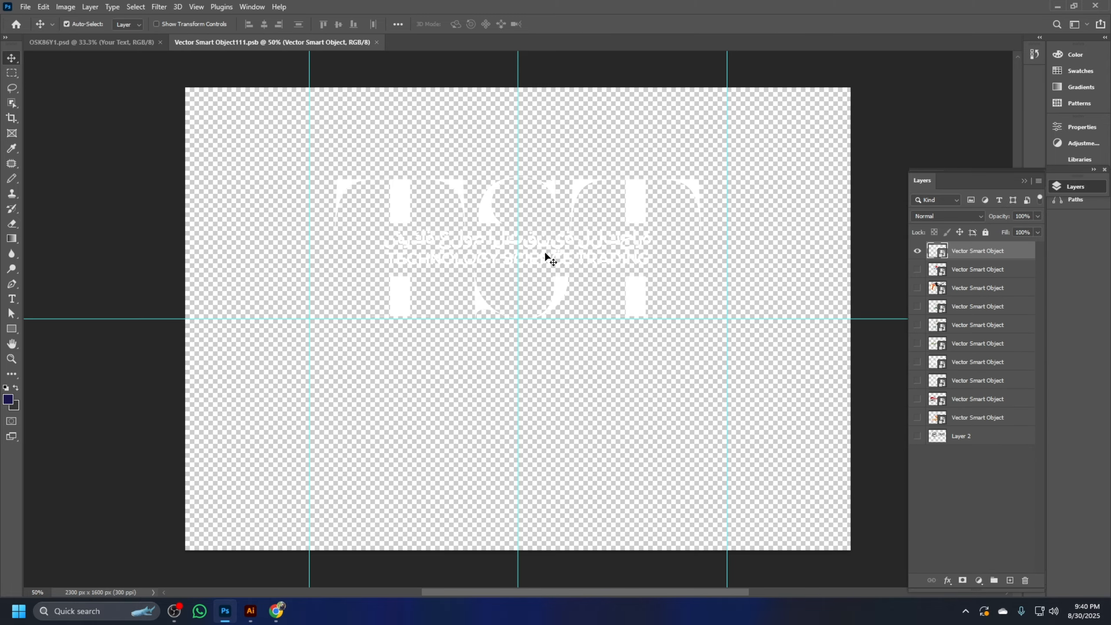
key("ctrl+v")
left_click(615, 184)
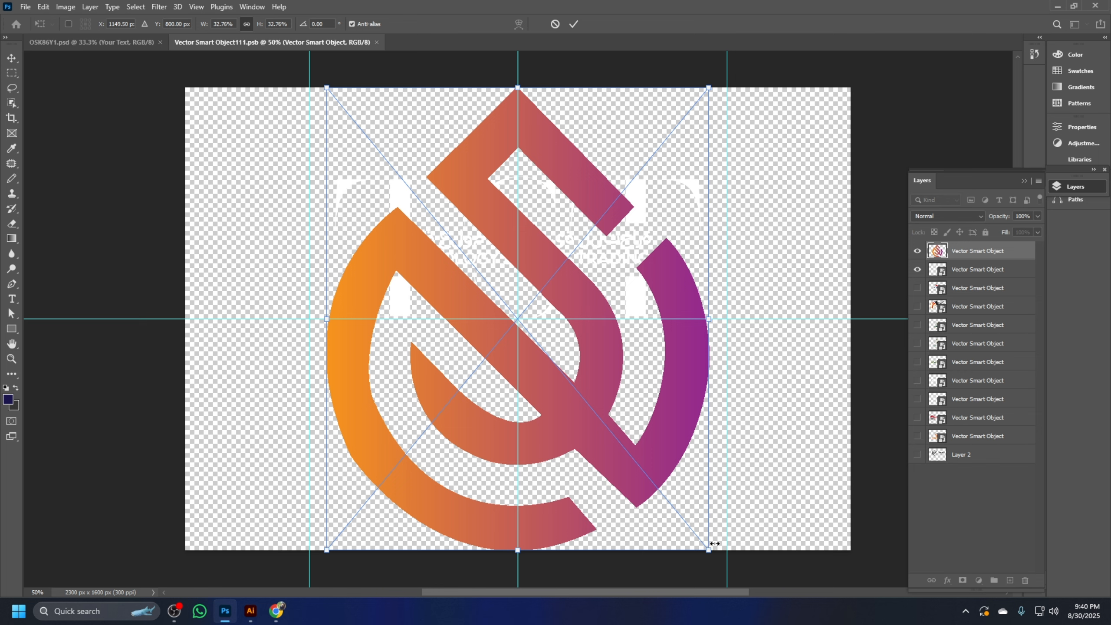
Scale the pasted logo to about 28.4% and place it slightly above the canvas centre
left_click_drag(713, 551, 647, 475)
left_click_drag(627, 340, 661, 397)
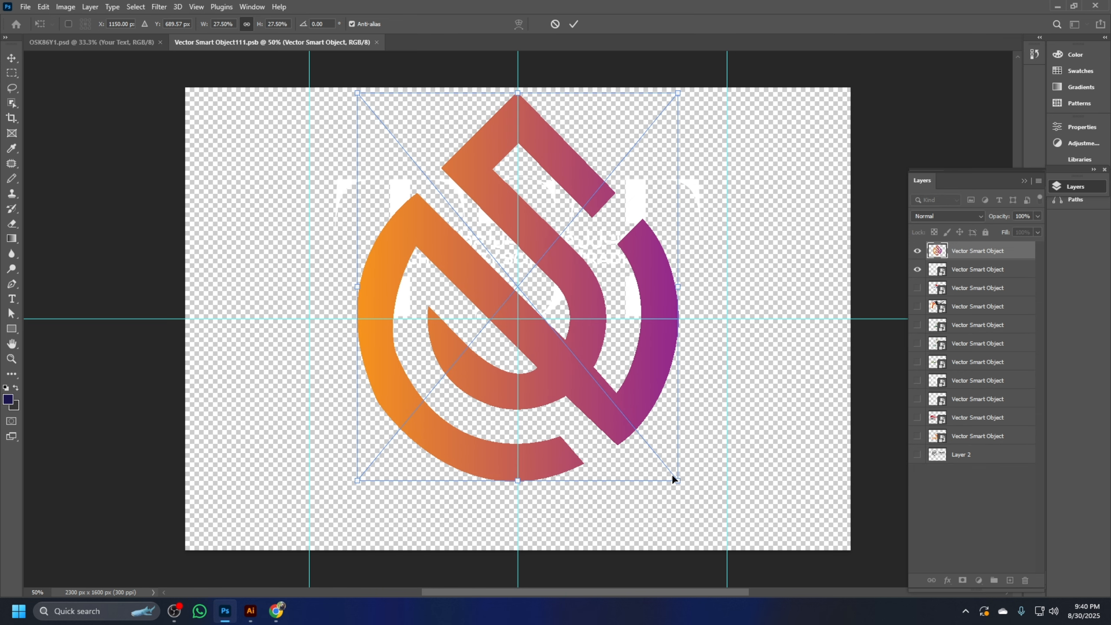
left_click_drag(678, 486, 709, 488)
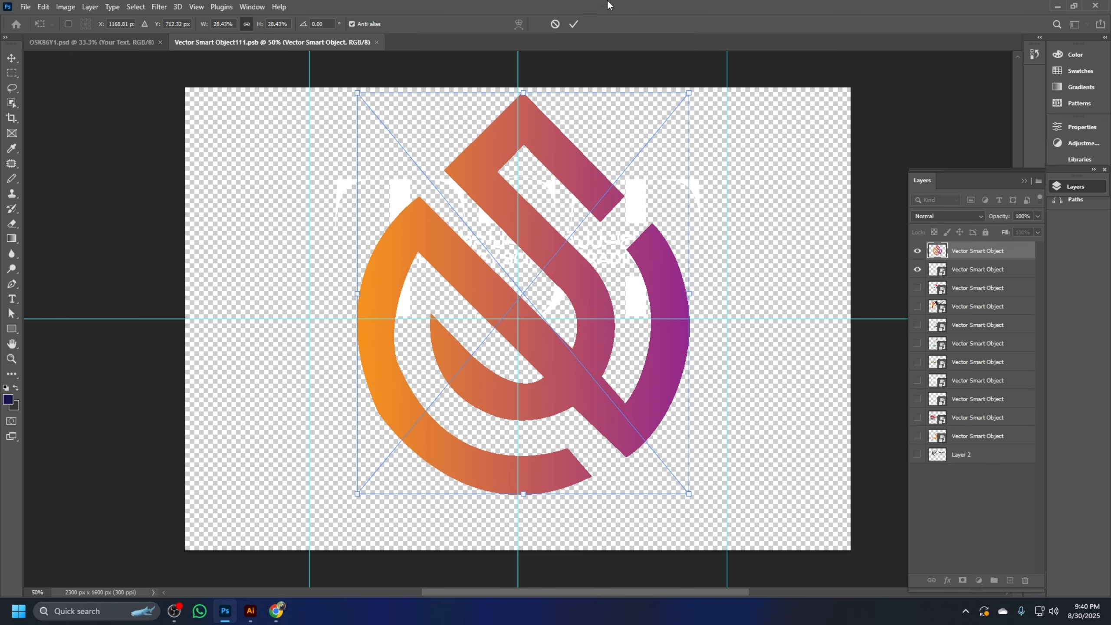
left_click(574, 24)
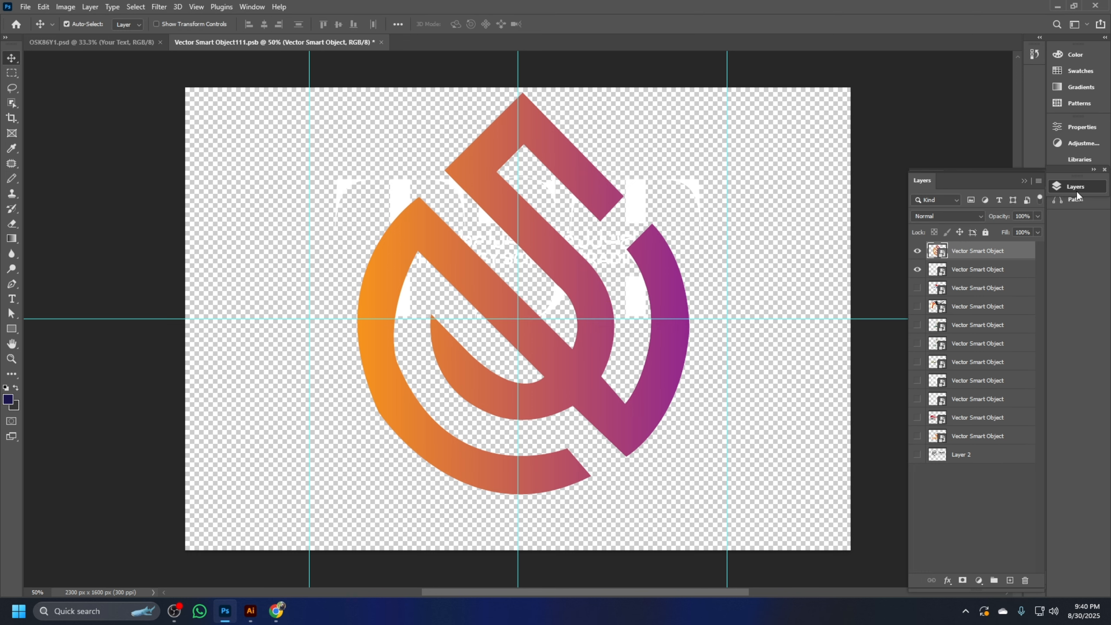
Hide the old white TST logo layer and save the smart object to update the OSK86Y1 mockup
left_click(917, 271)
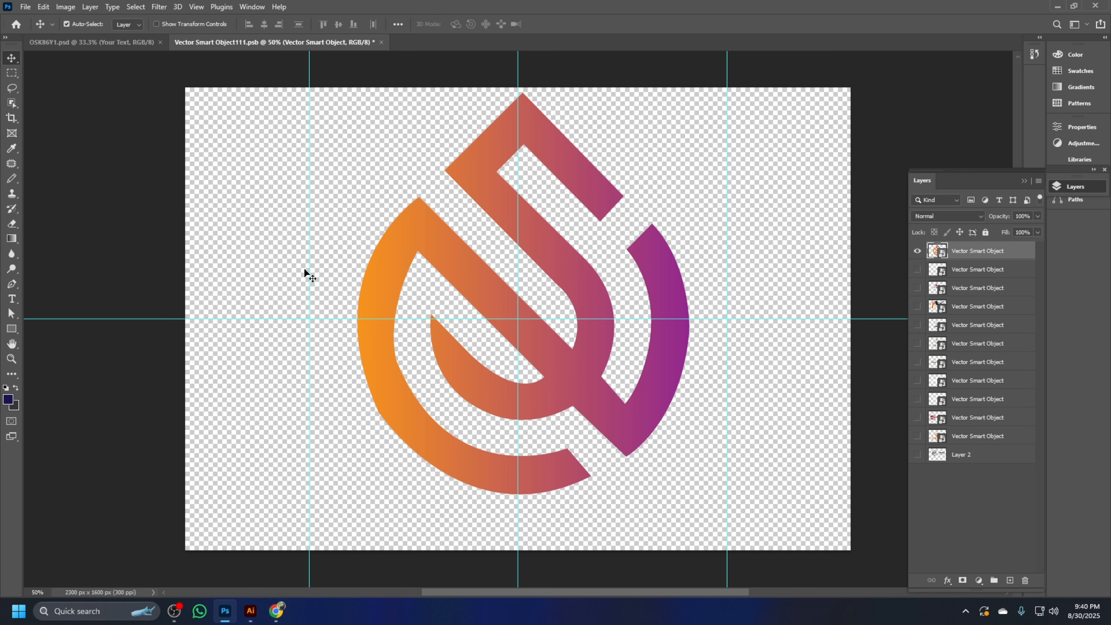
key("ctrl+s")
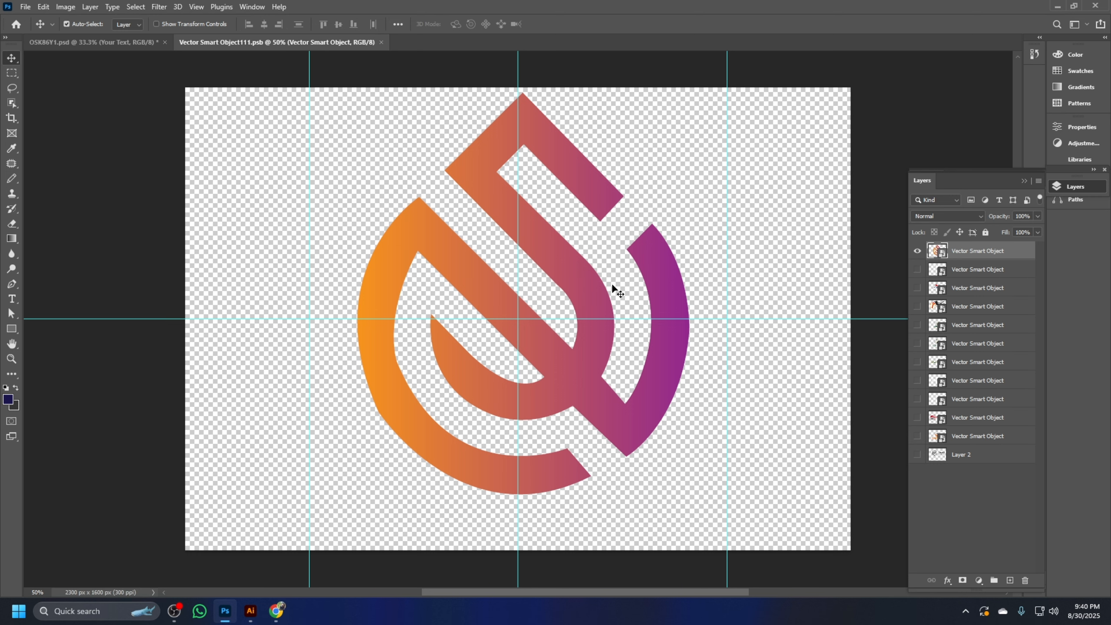
left_click(74, 42)
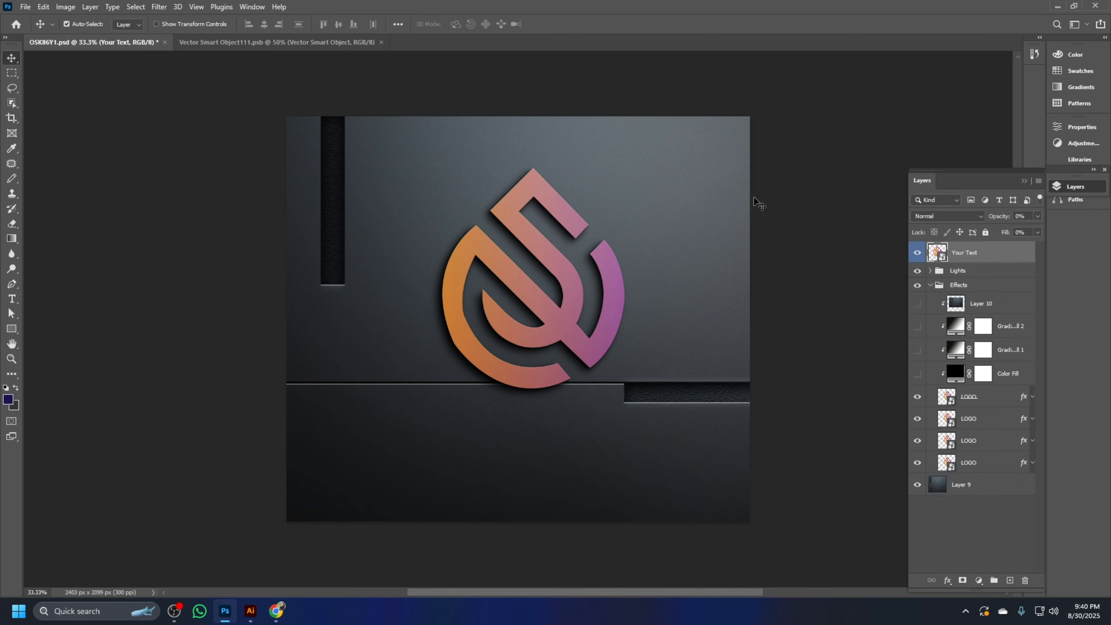
Examine how the gradient logo looks on the dark wall of the OSK86Y1 mockup
scroll(578, 251, "down", 1)
scroll(578, 252, "up", 2)
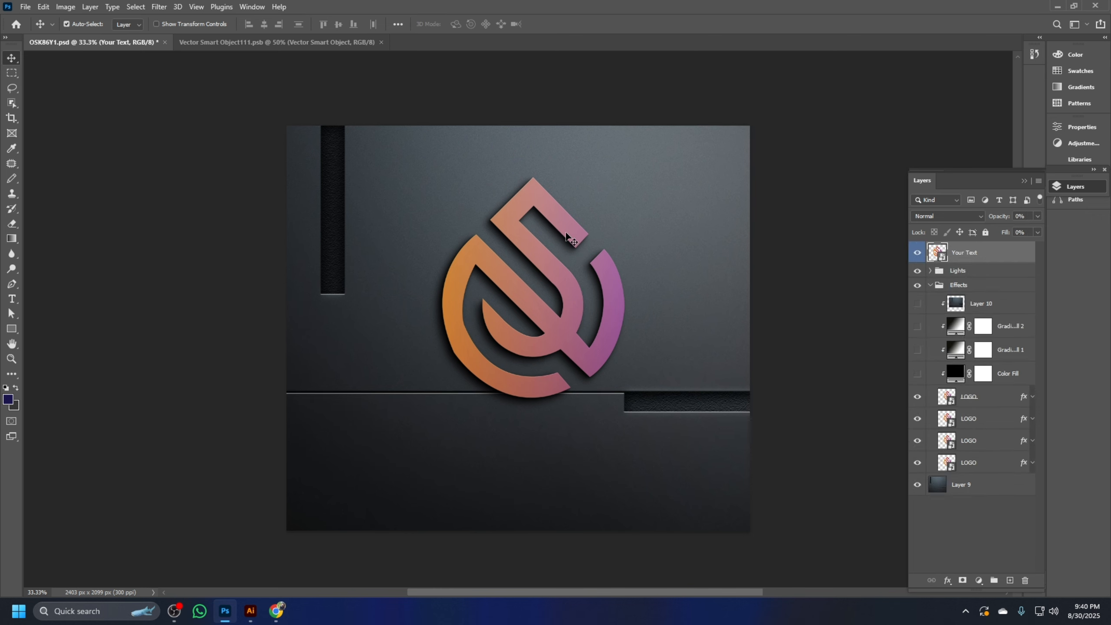
scroll(568, 229, "up", 1)
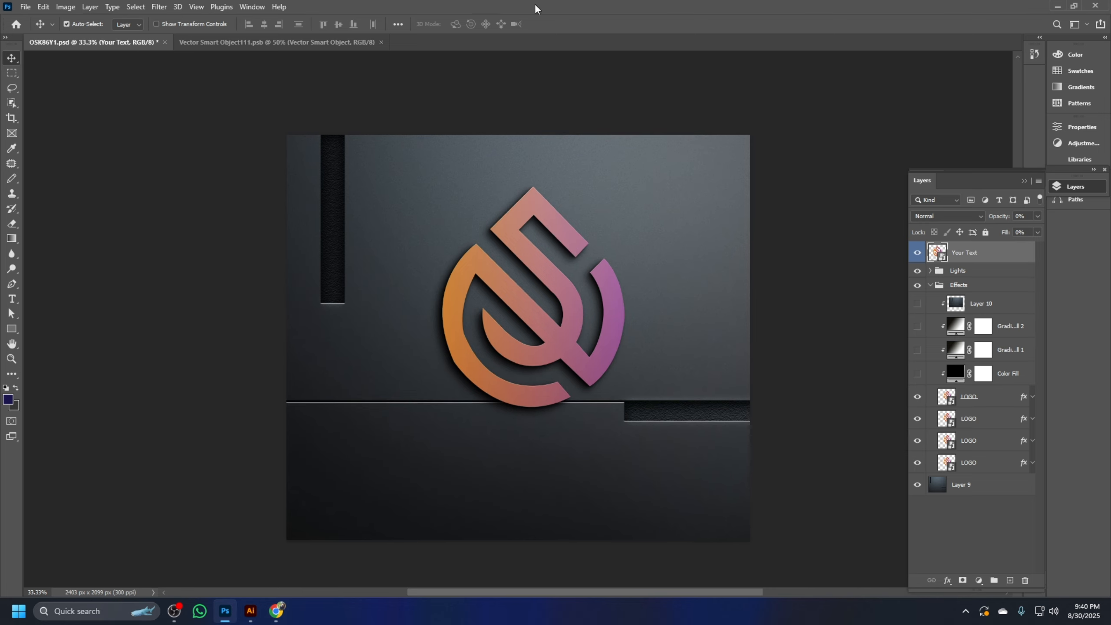
left_click(26, 9)
left_click(452, 63)
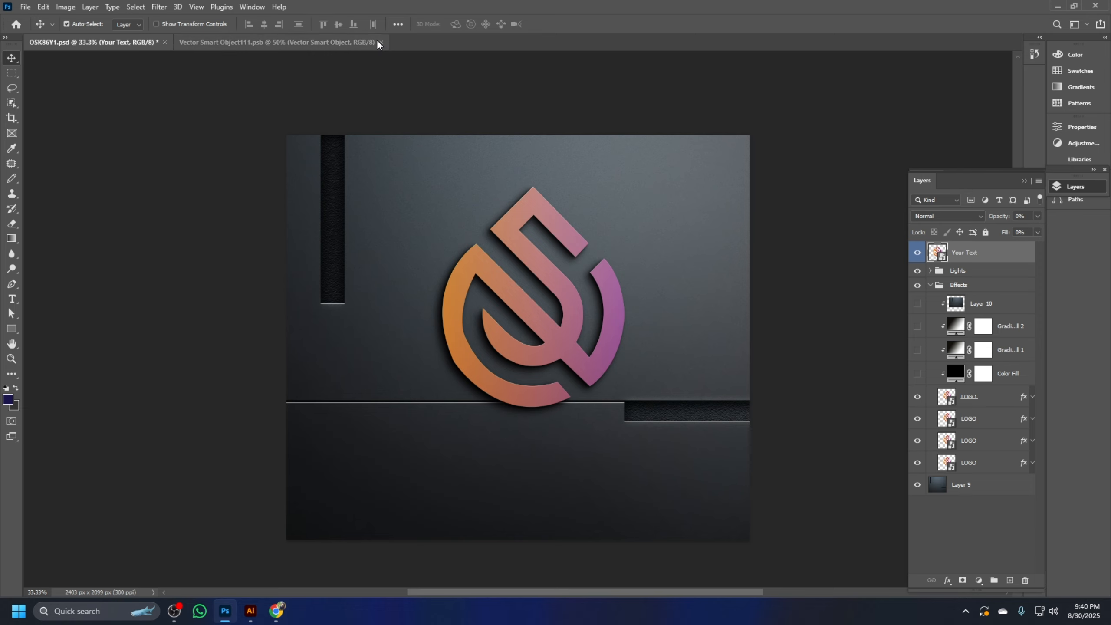
Switch to Illustrator and examine the finished gradient logo centred at 25% zoom
left_click(276, 611)
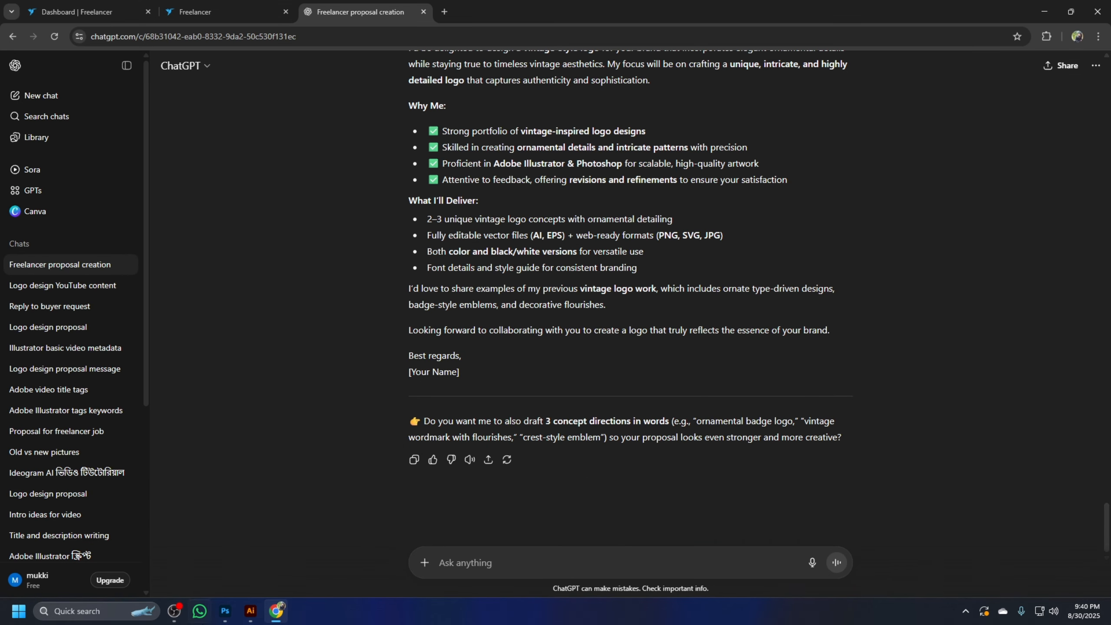
left_click(251, 611)
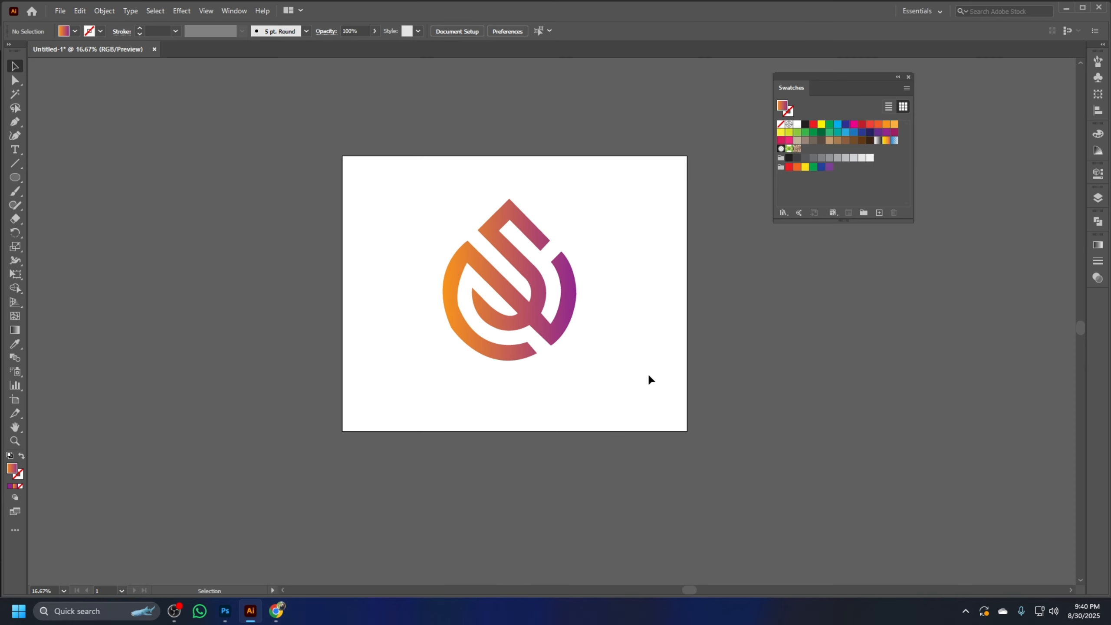
left_click_drag(649, 402, 669, 381)
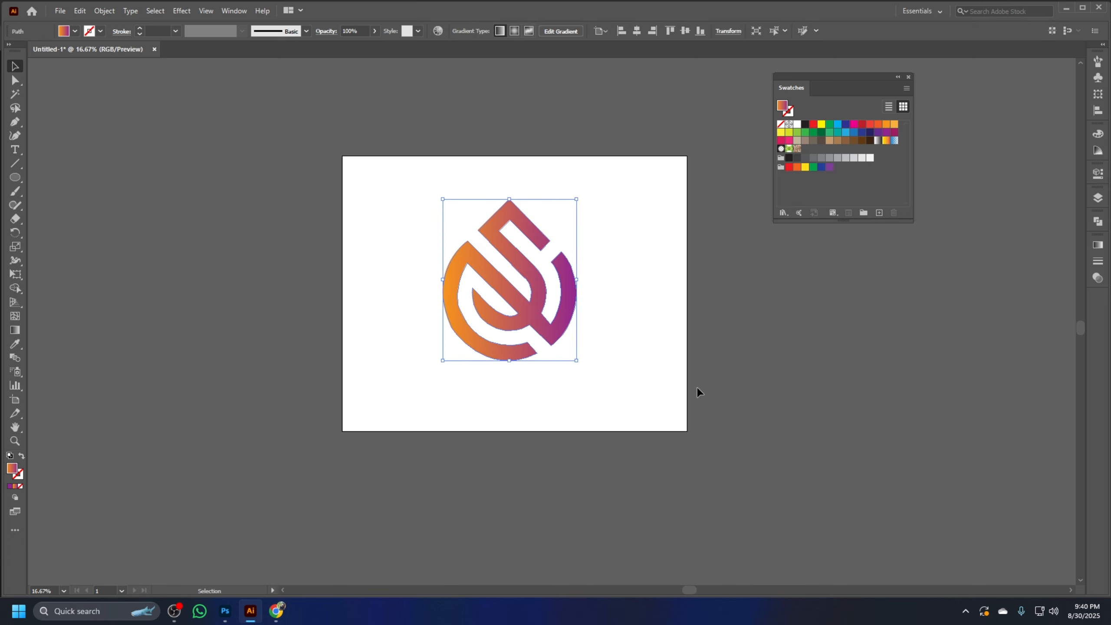
key("space")
key("ctrl+plus")
key("space")
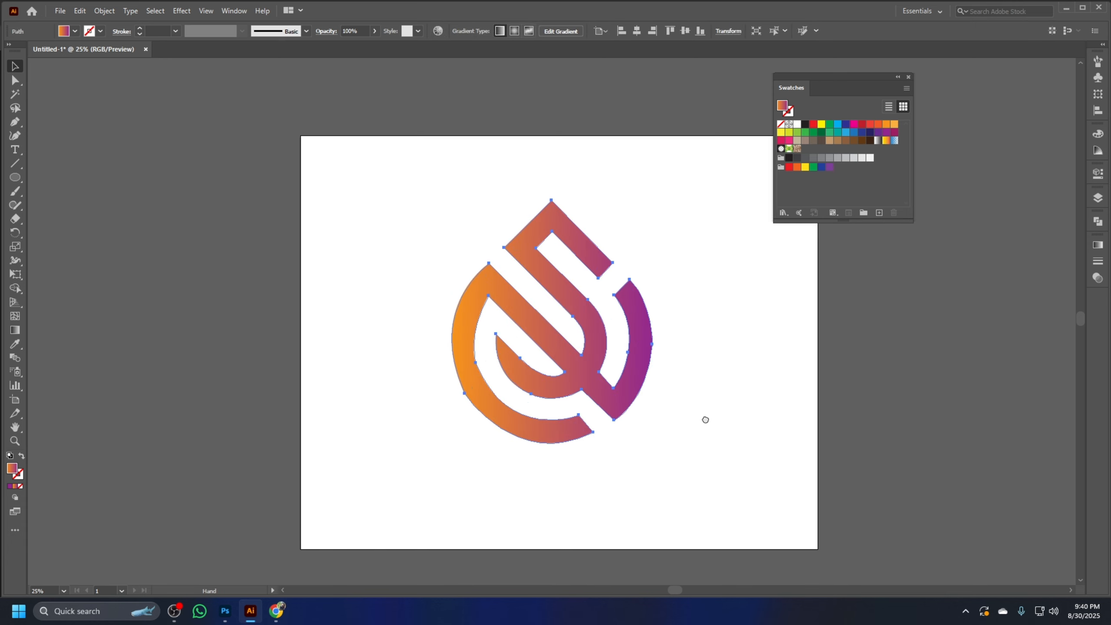
left_click_drag(705, 420, 669, 388)
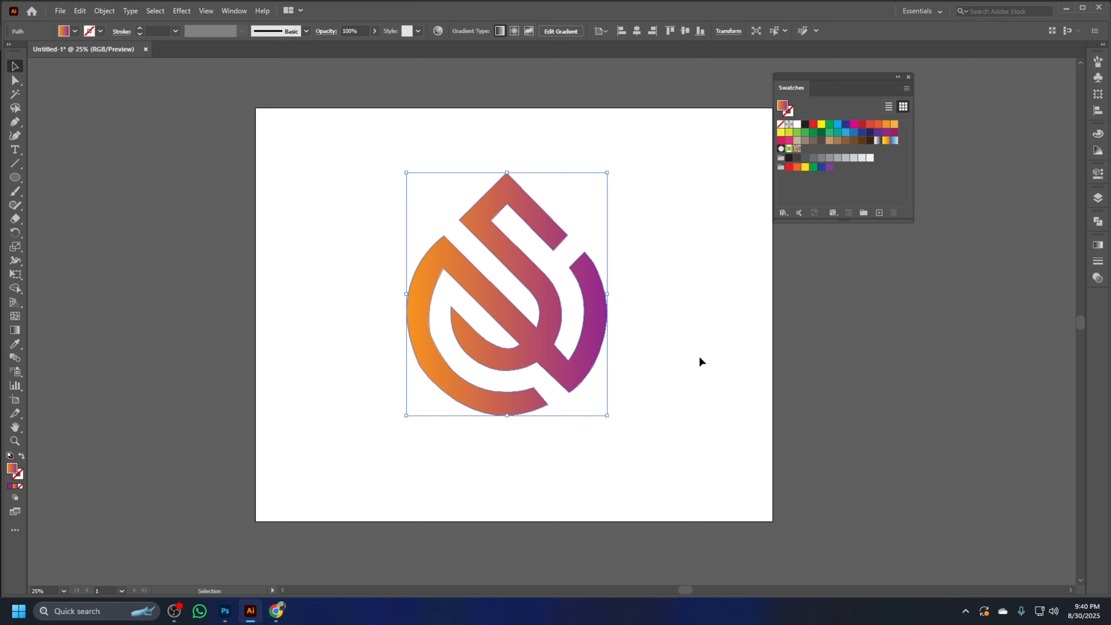
left_click_drag(421, 145, 717, 448)
left_click(718, 448)
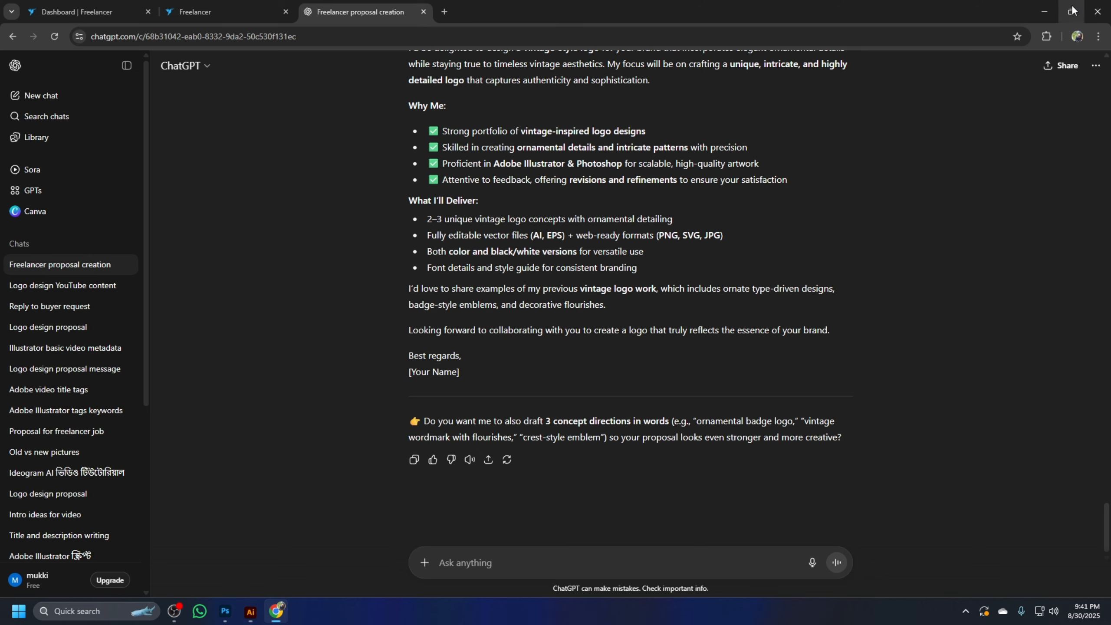
Minimise the Illustrator, Chrome and Photoshop windows to show the desktop
left_click(1065, 7)
left_click(1043, 15)
left_click(1057, 6)
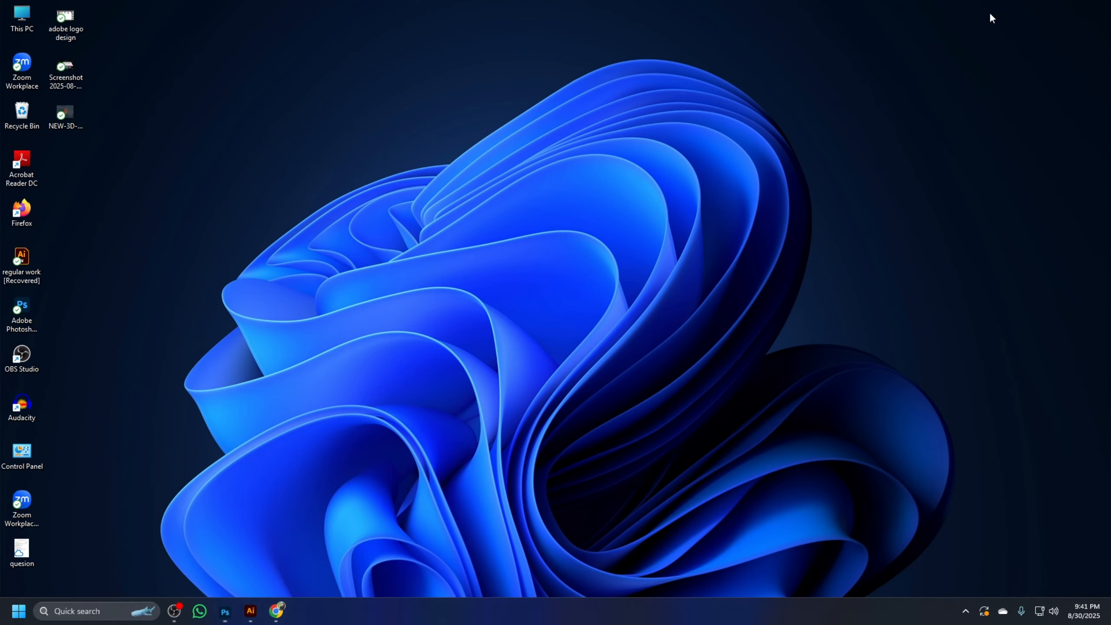